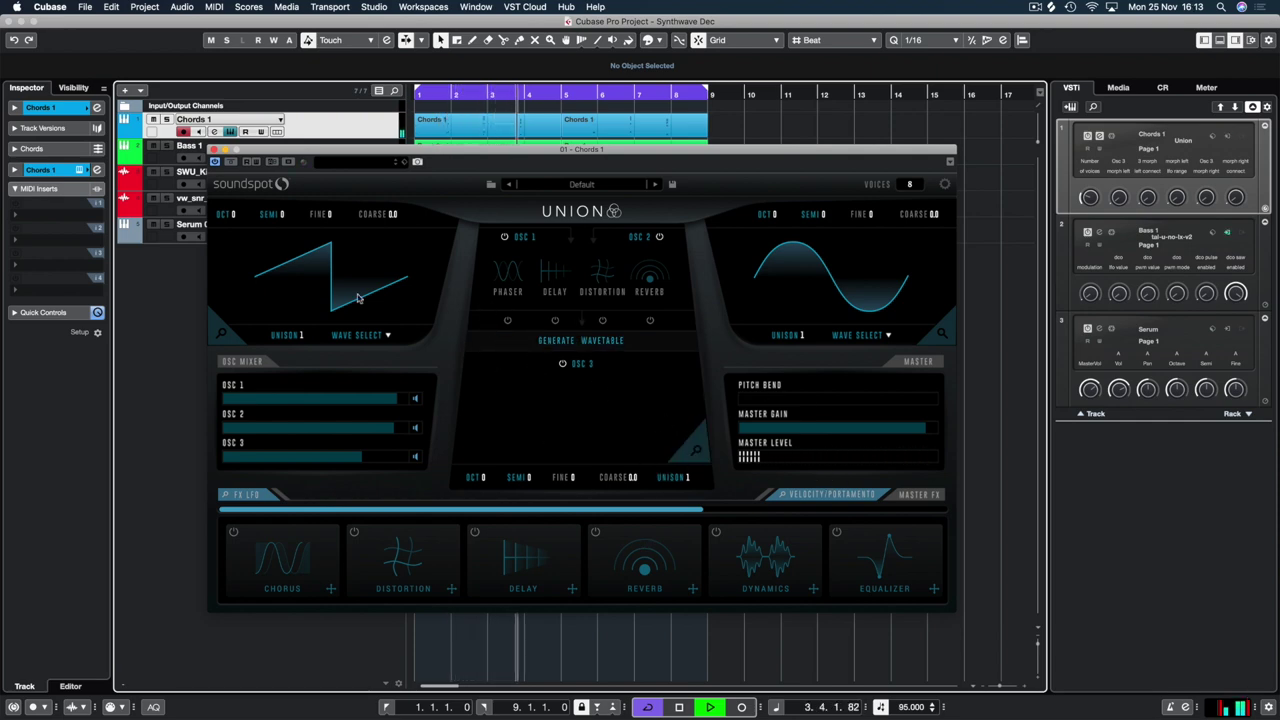
Stop the Cubase project playback
key(space)
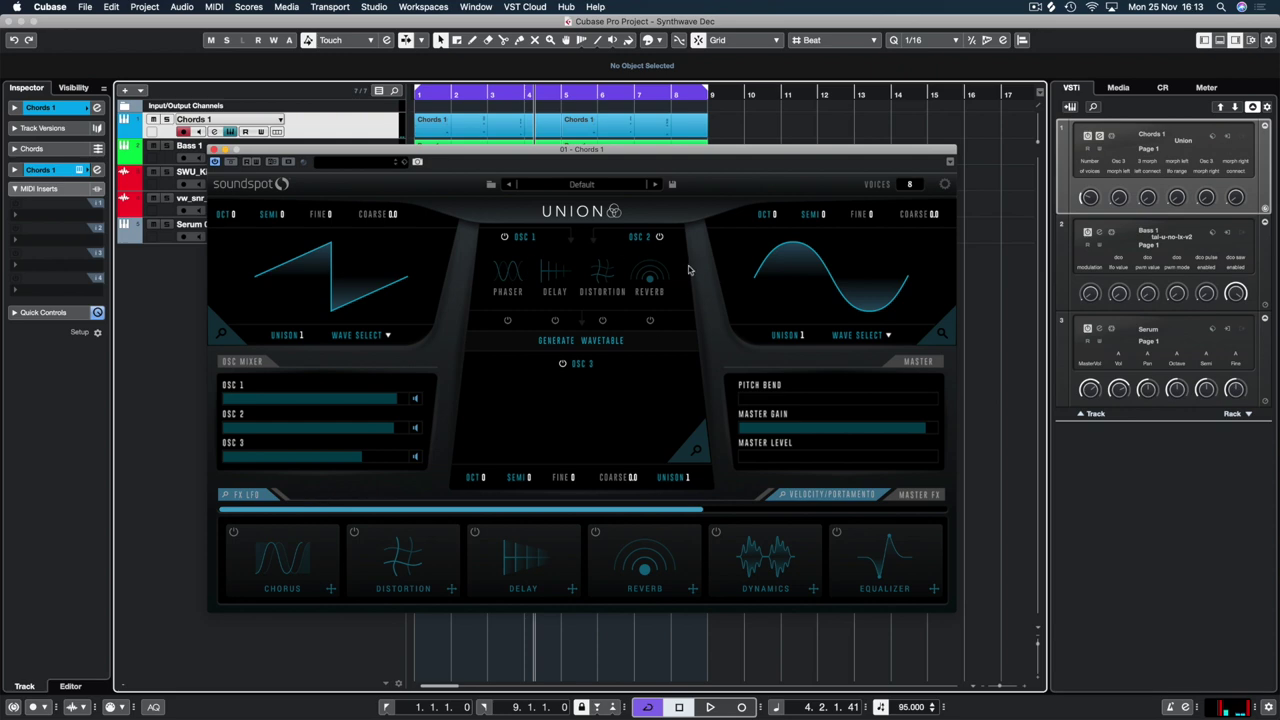
Load Trilobyte 1 [S].wav and [SL].wav from the Desktop into oscillator 3's wavetable, then close the editor
click(688, 450)
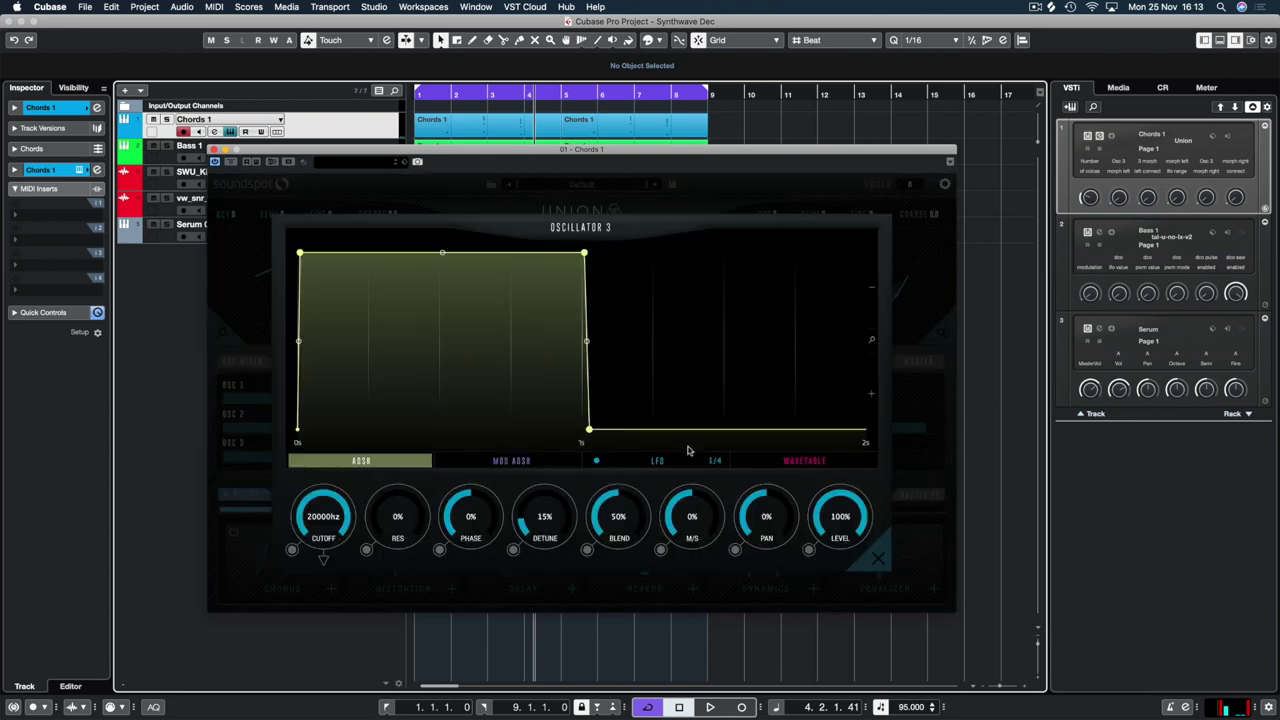
click(802, 463)
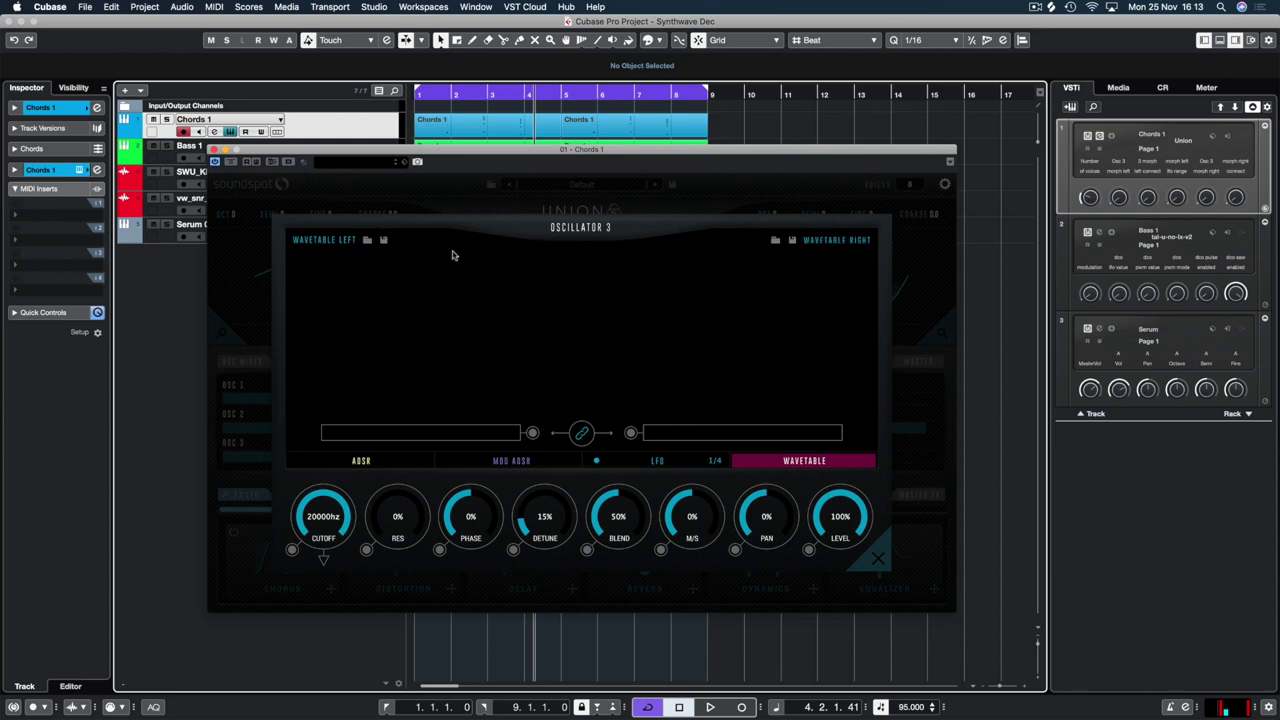
click(367, 241)
click(434, 188)
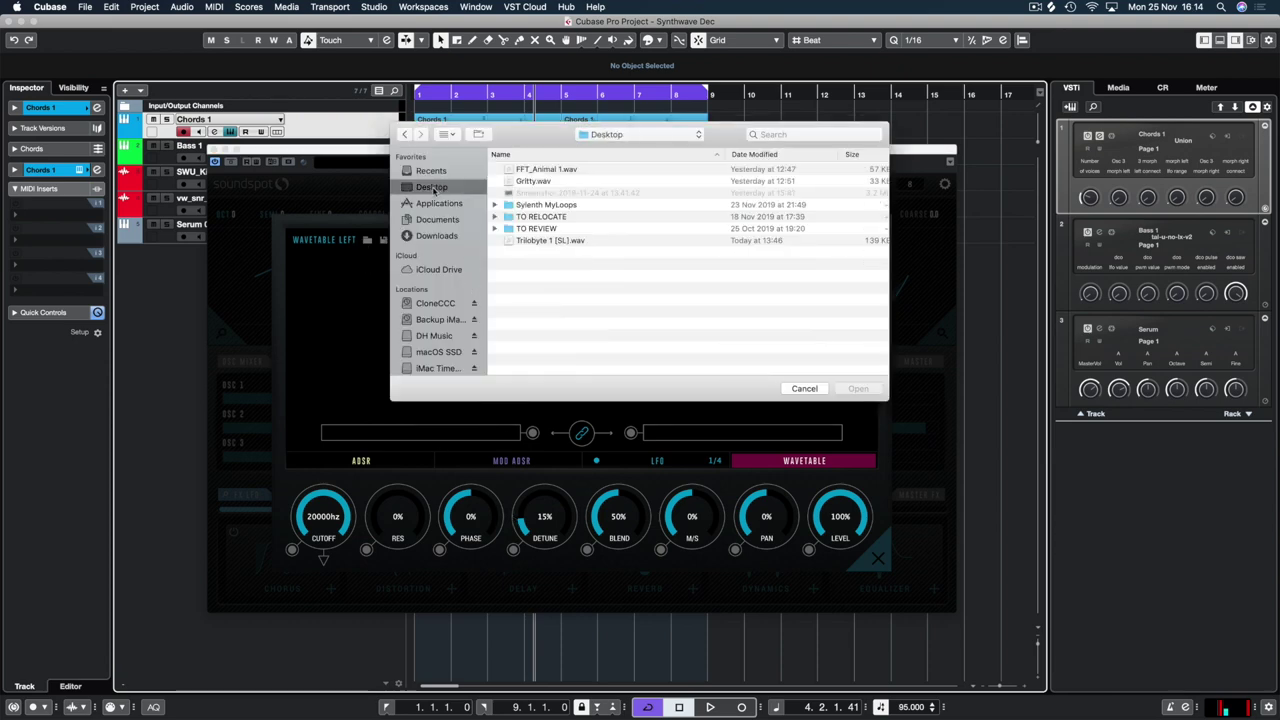
double_click(563, 241)
click(540, 241)
click(860, 388)
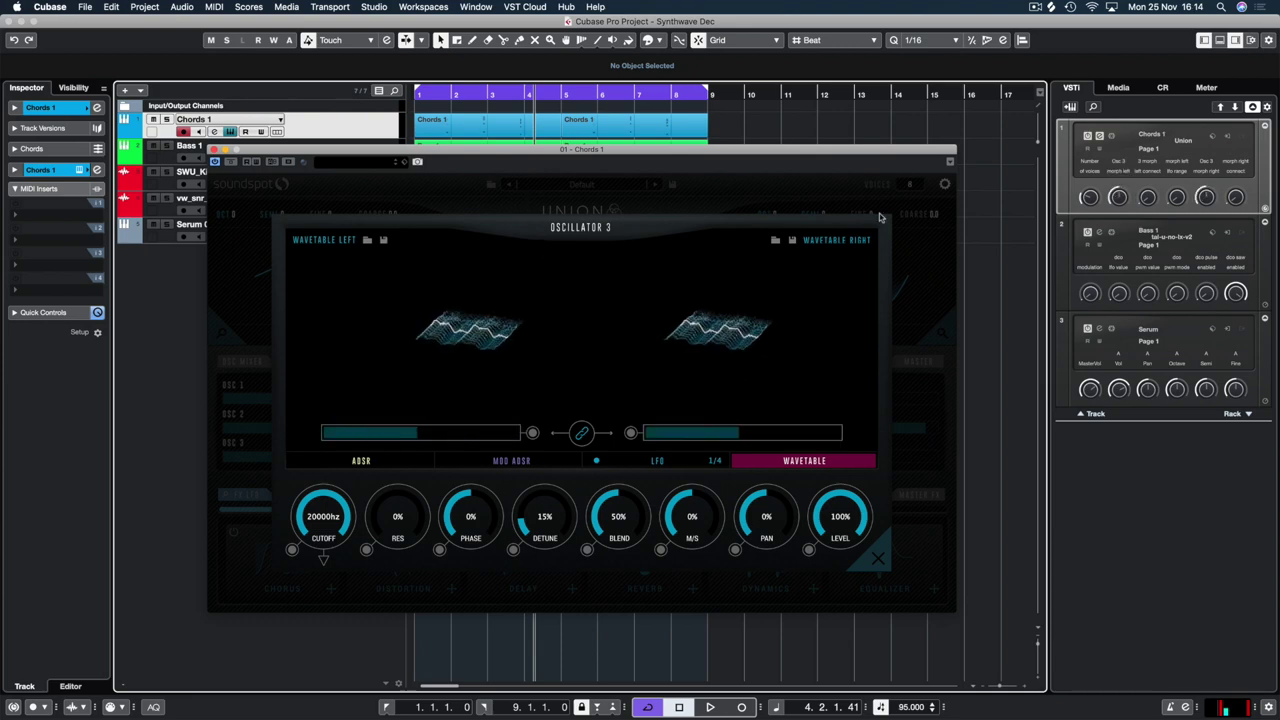
click(808, 193)
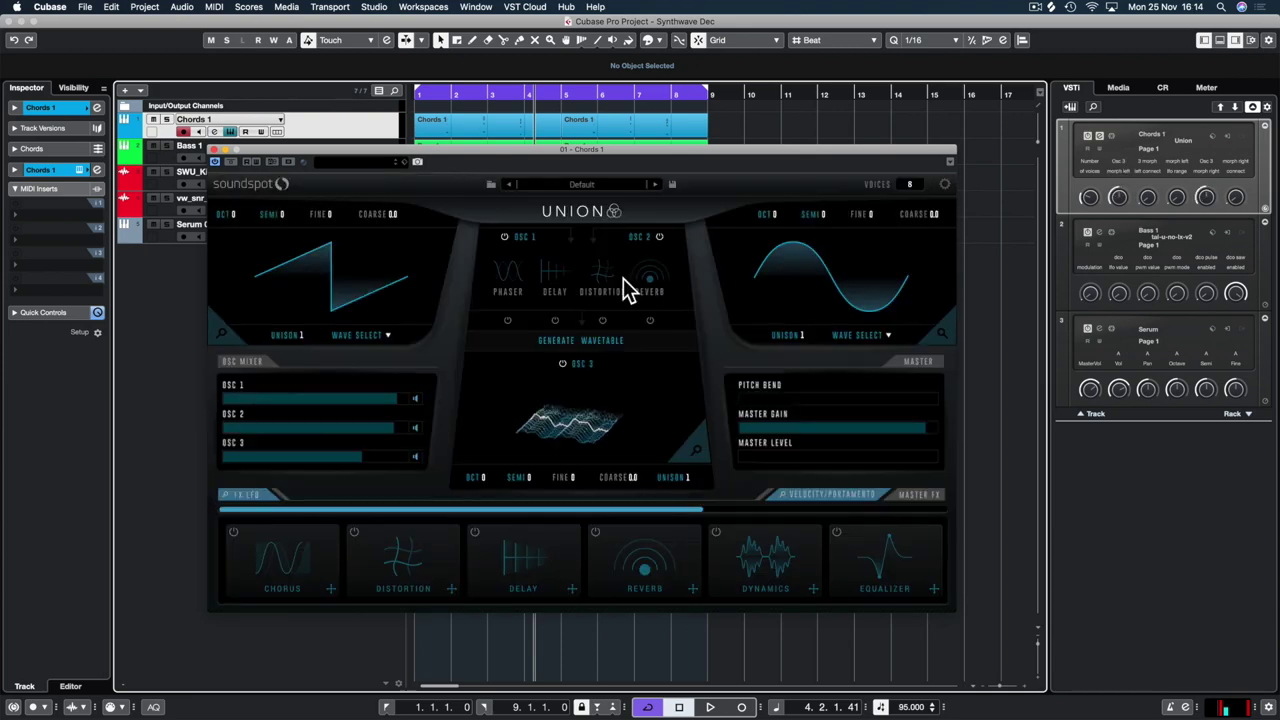
Mute oscillators 1 and 2, solo Chords 1, and audition oscillator 3 alone
click(415, 400)
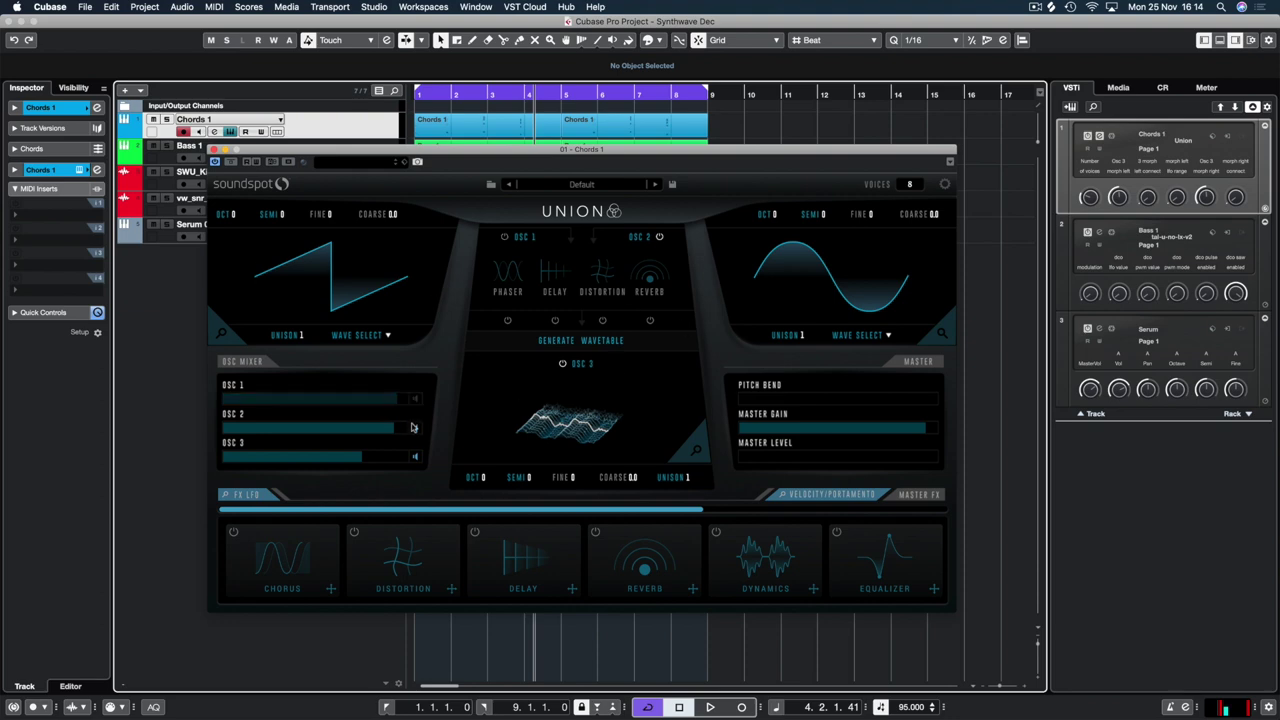
click(415, 427)
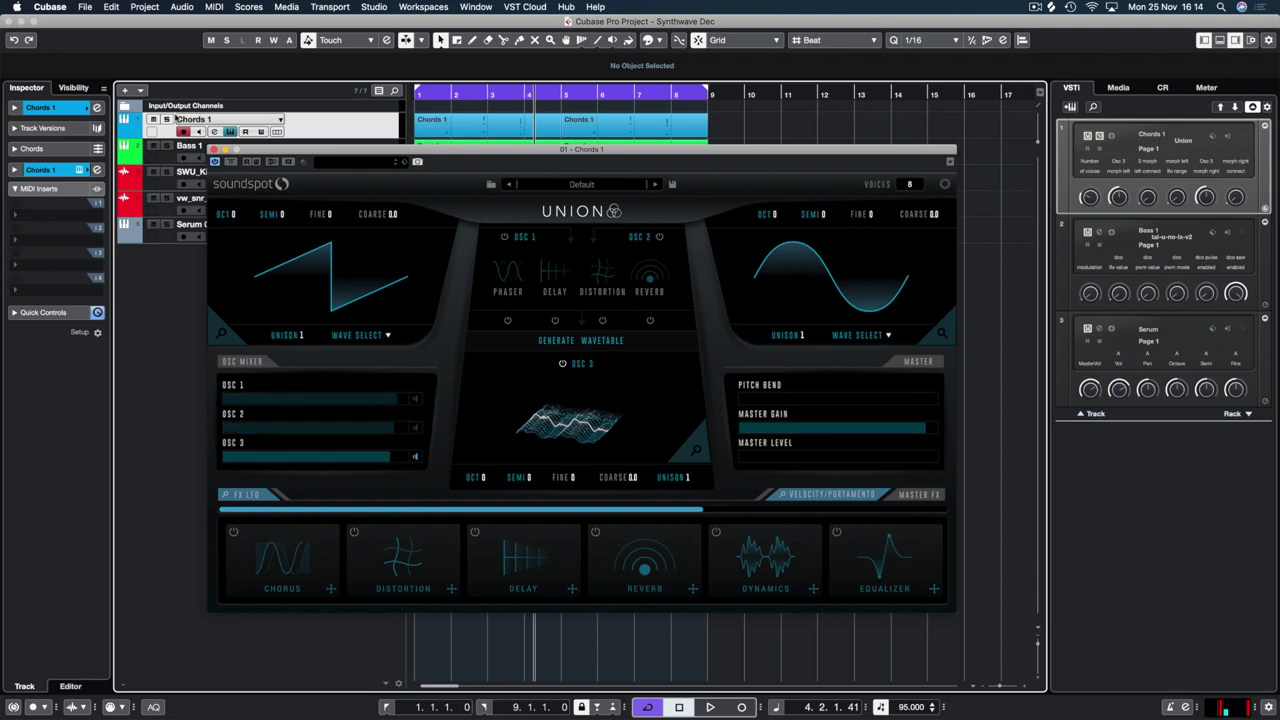
click(166, 119)
key(space)
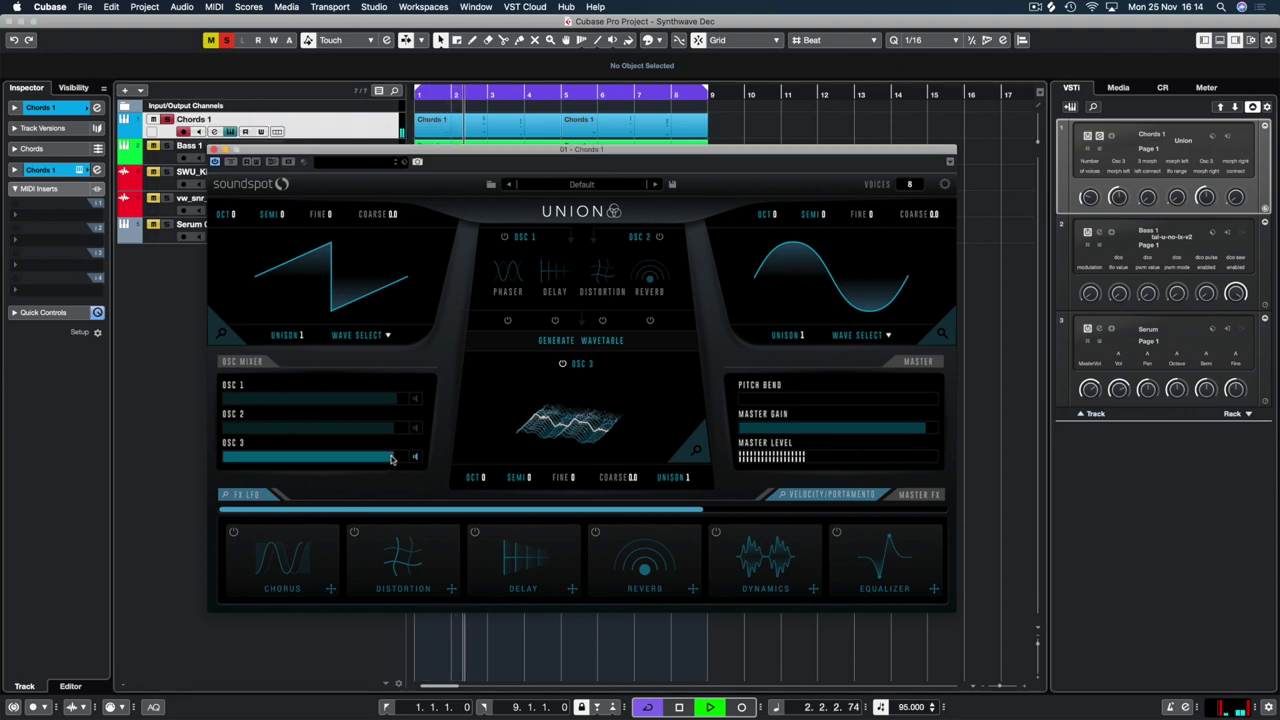
key(space)
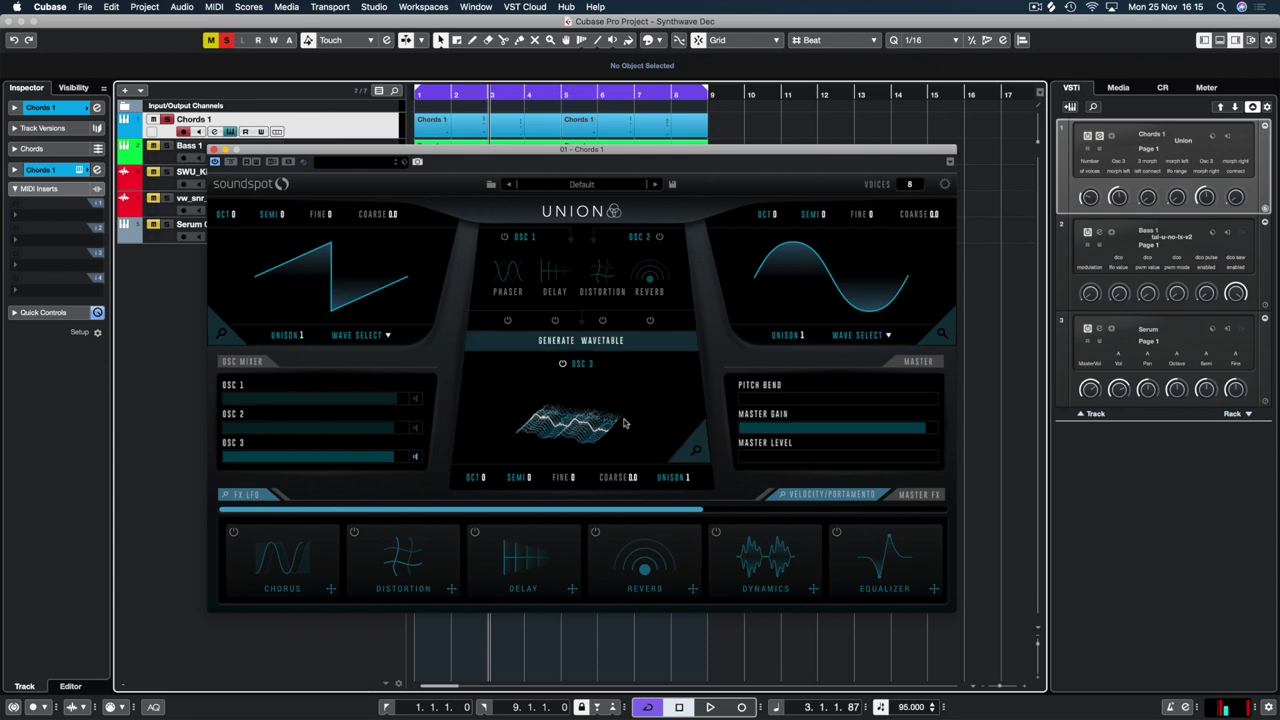
Shape oscillator 3's envelope into a pluck with a curved decay reaching silence near 4 s, then audition it
click(700, 447)
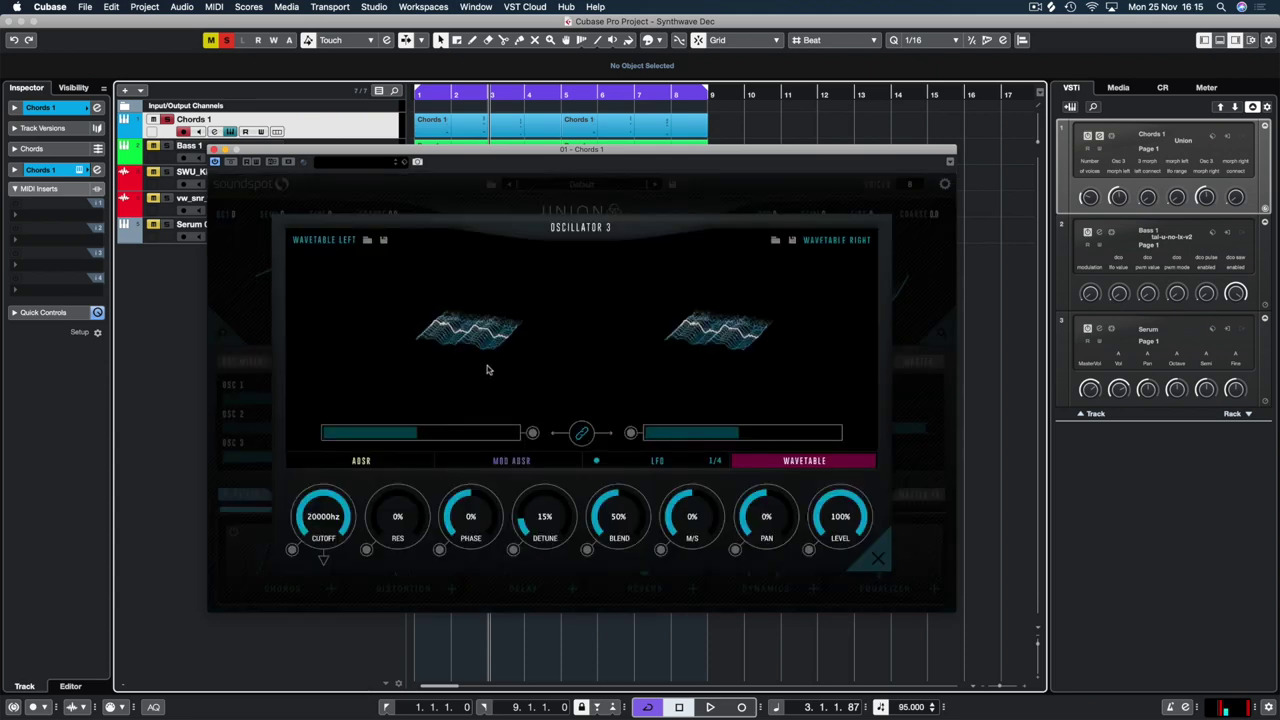
click(384, 466)
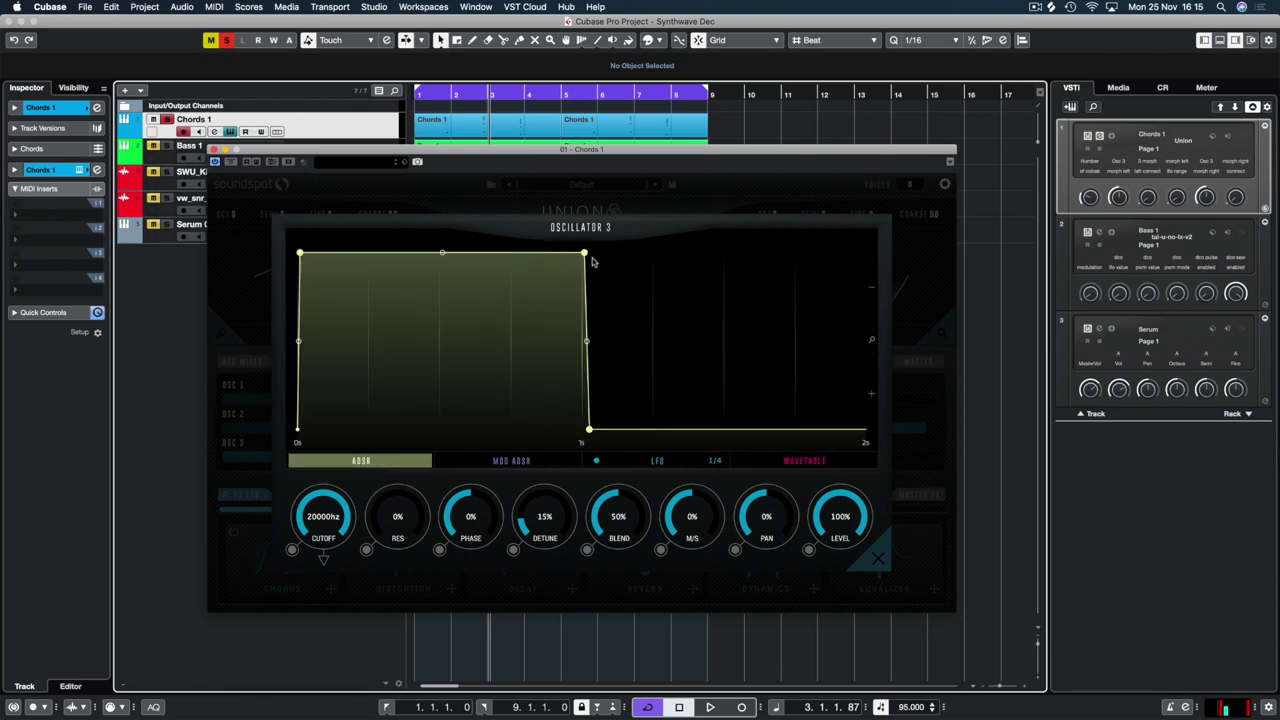
drag(584, 254, 357, 292)
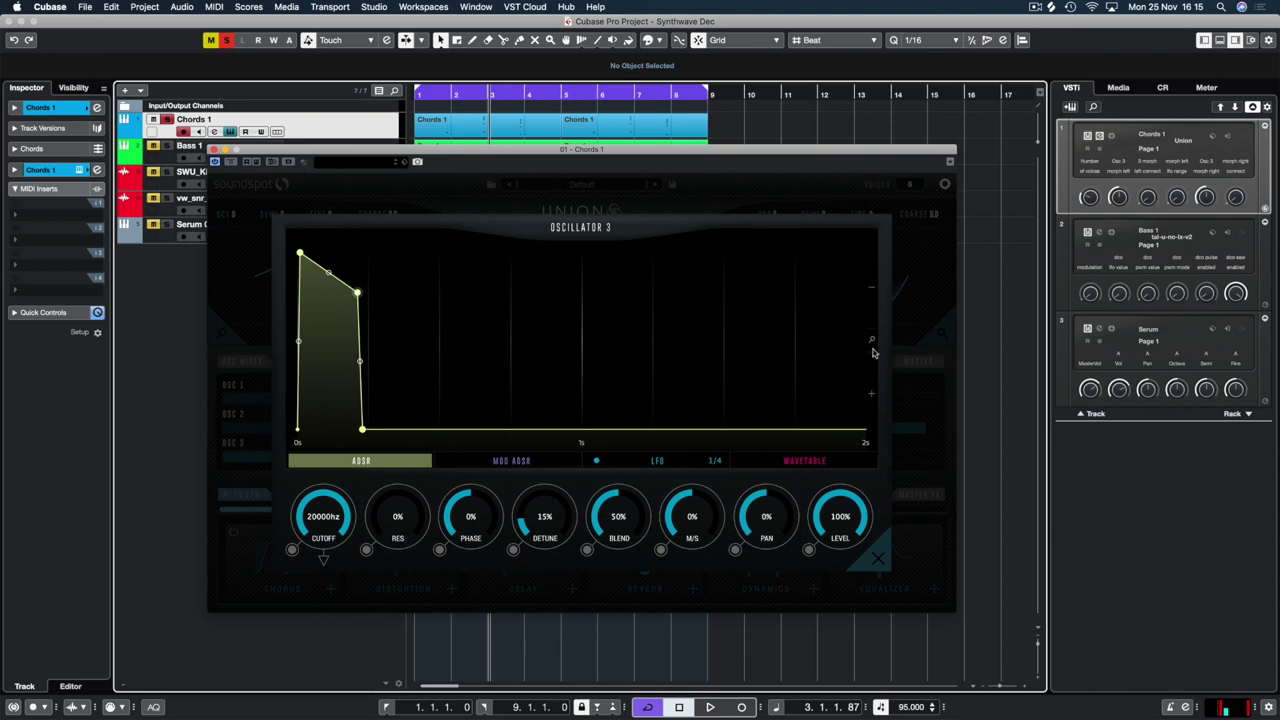
click(871, 287)
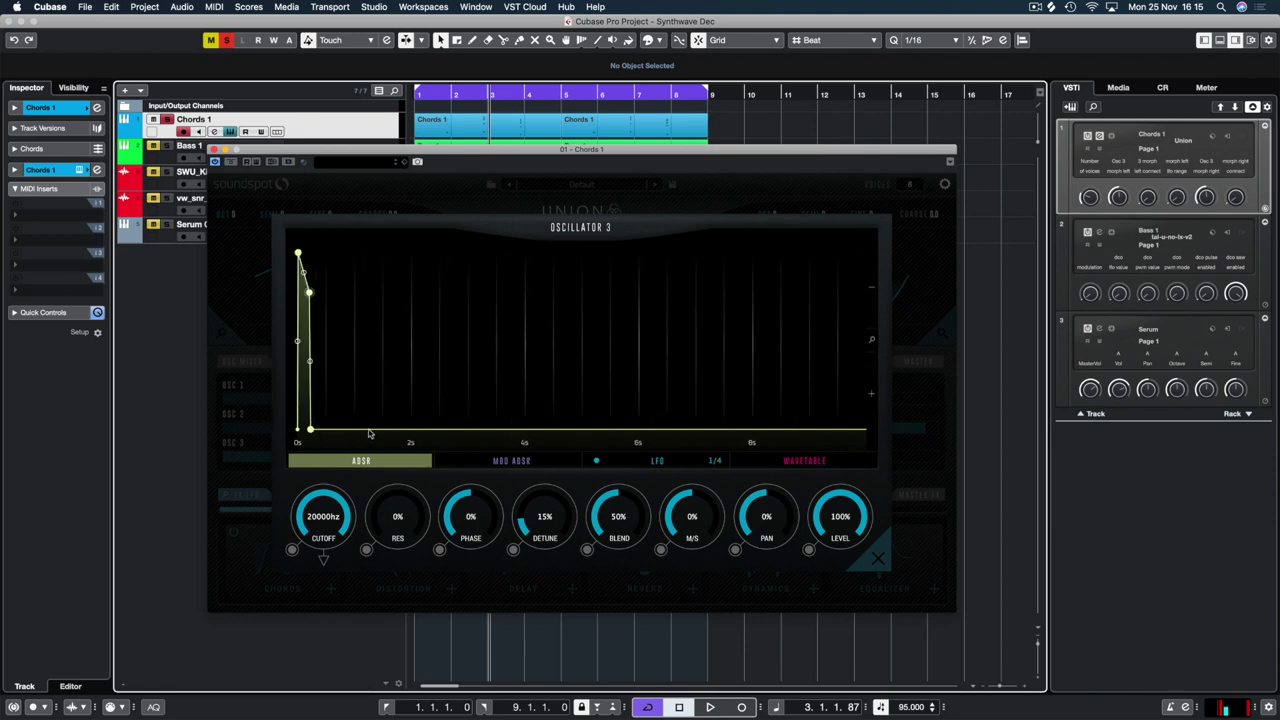
drag(310, 430, 518, 437)
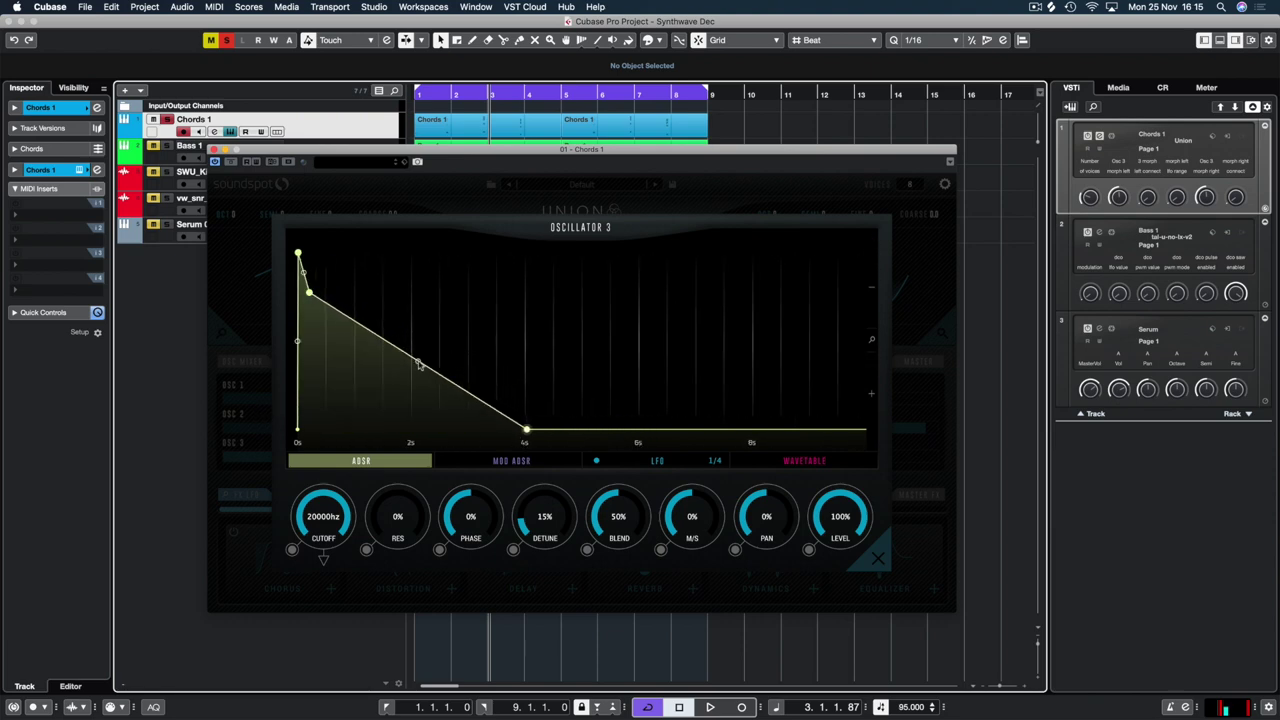
drag(419, 366, 417, 387)
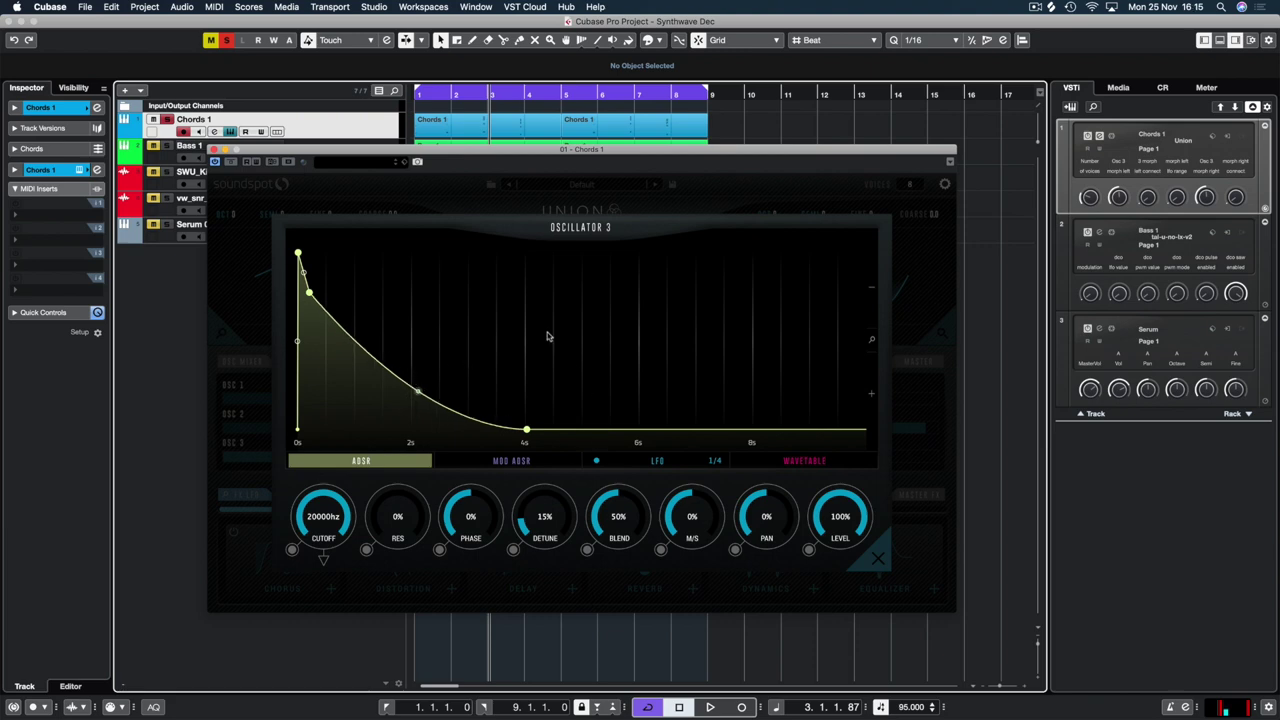
key(space)
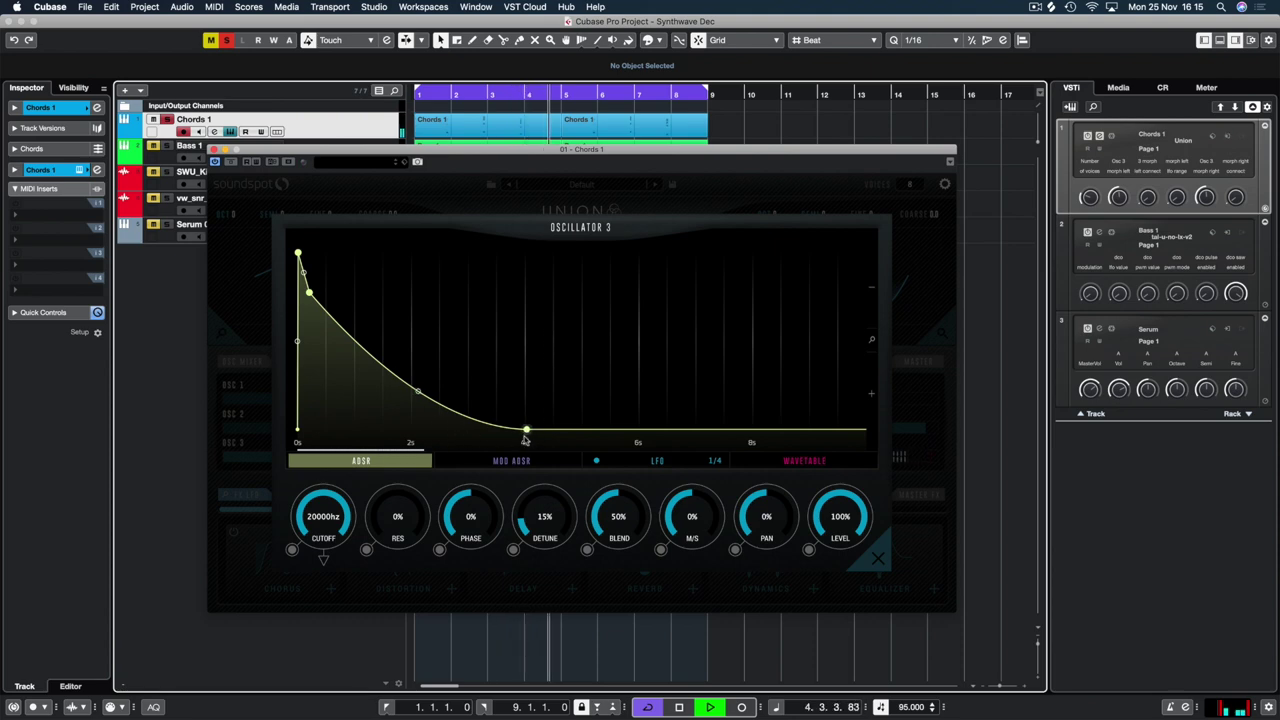
key(space)
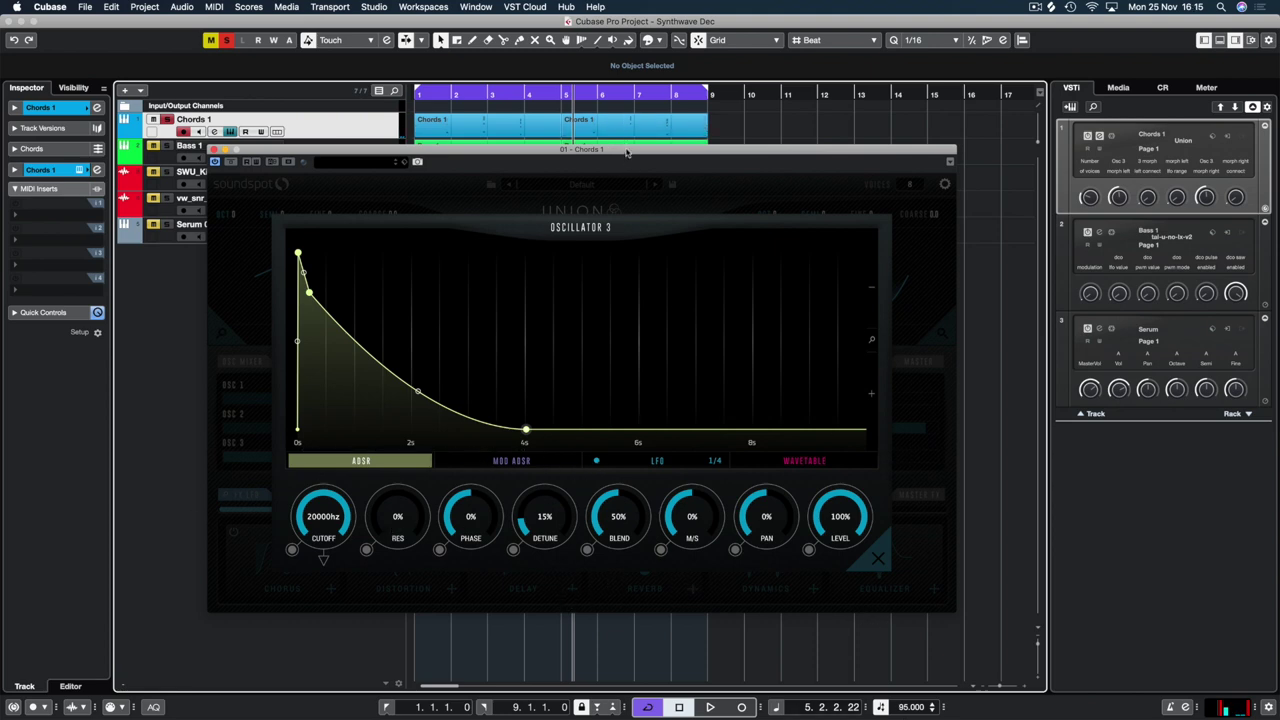
Set oscillator 3's LFO rate to 1
drag(626, 154, 594, 90)
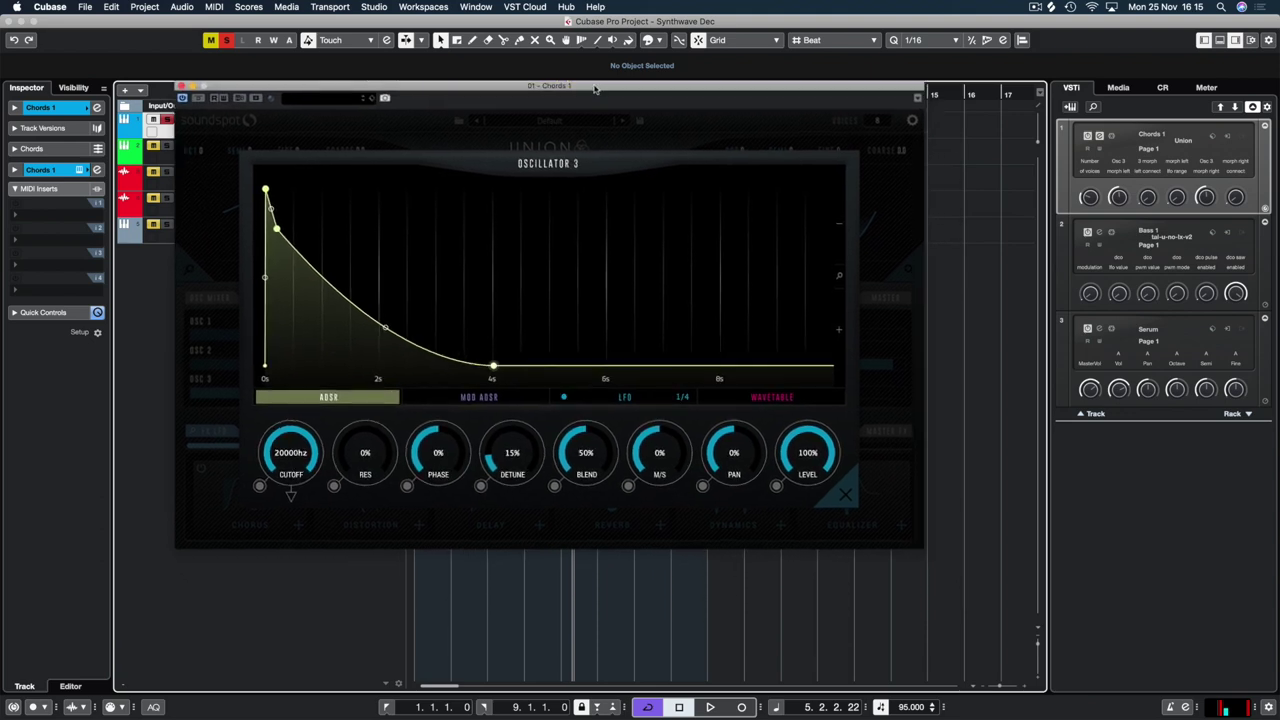
click(630, 401)
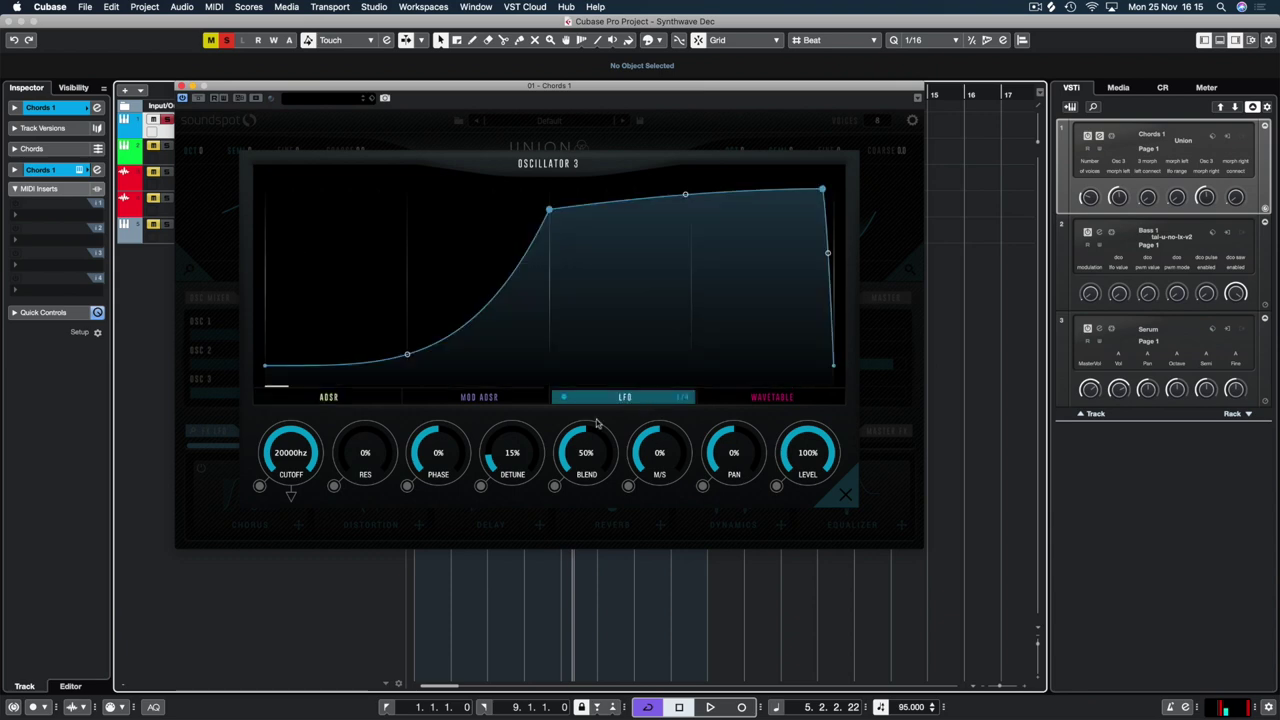
click(690, 402)
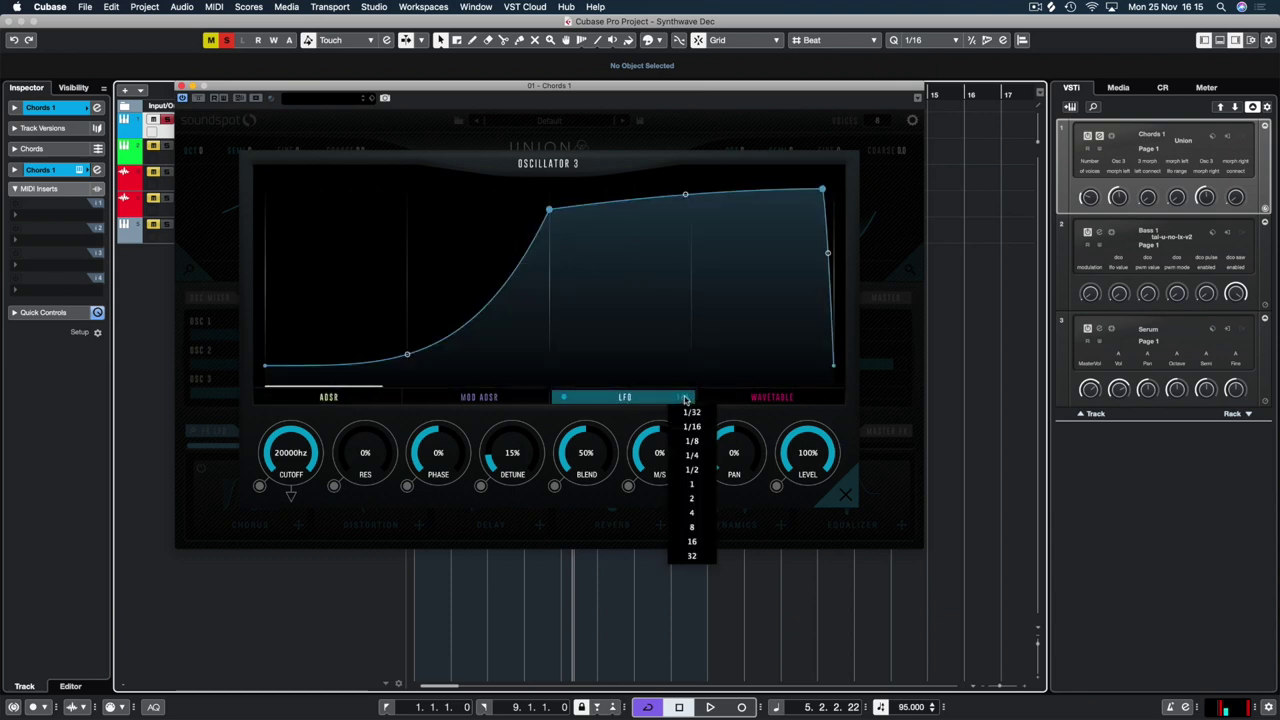
click(688, 484)
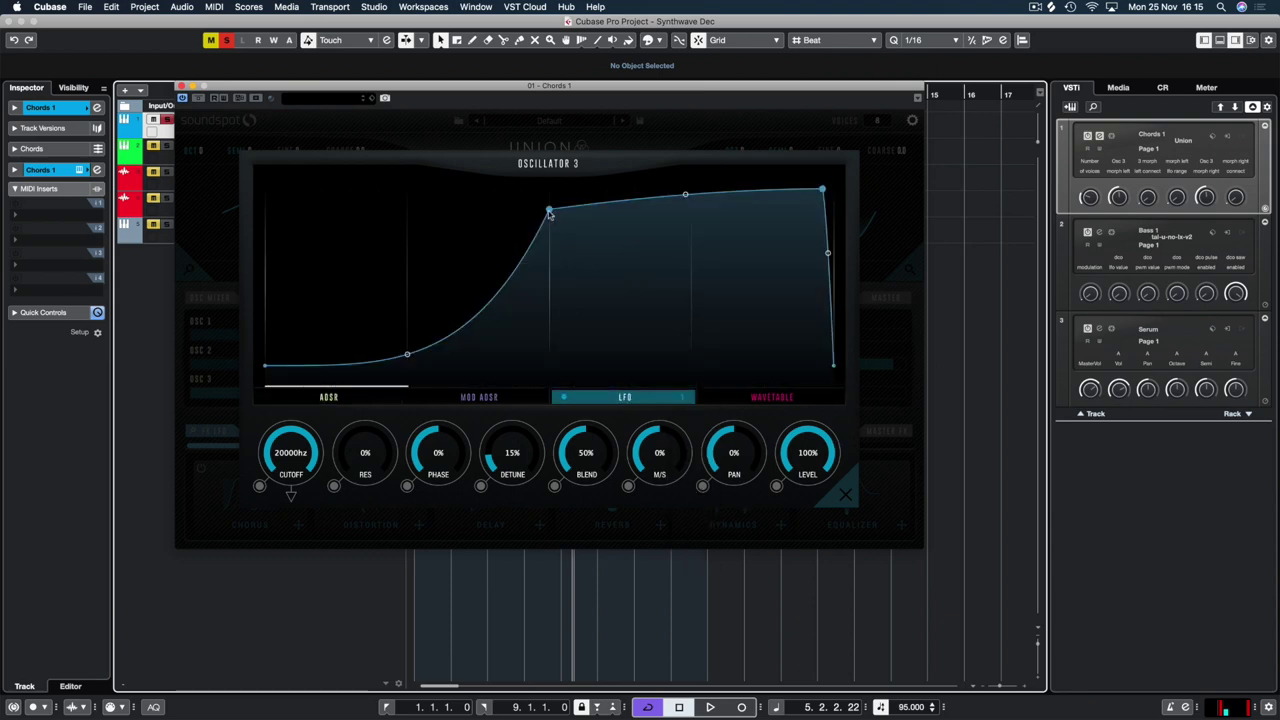
Reposition the LFO knee, add a dip point, and raise the first broad hump
drag(549, 211, 414, 258)
double_click(722, 197)
drag(722, 197, 688, 294)
drag(410, 256, 404, 220)
drag(336, 356, 335, 290)
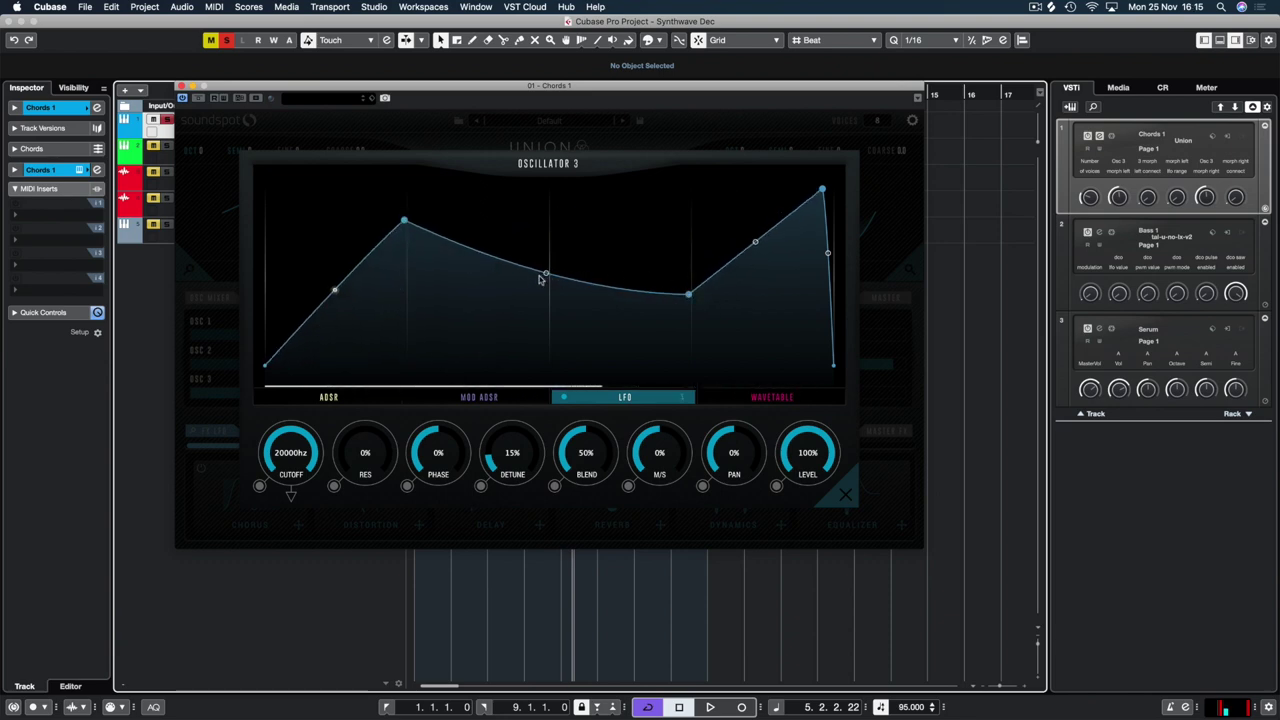
drag(546, 273, 546, 235)
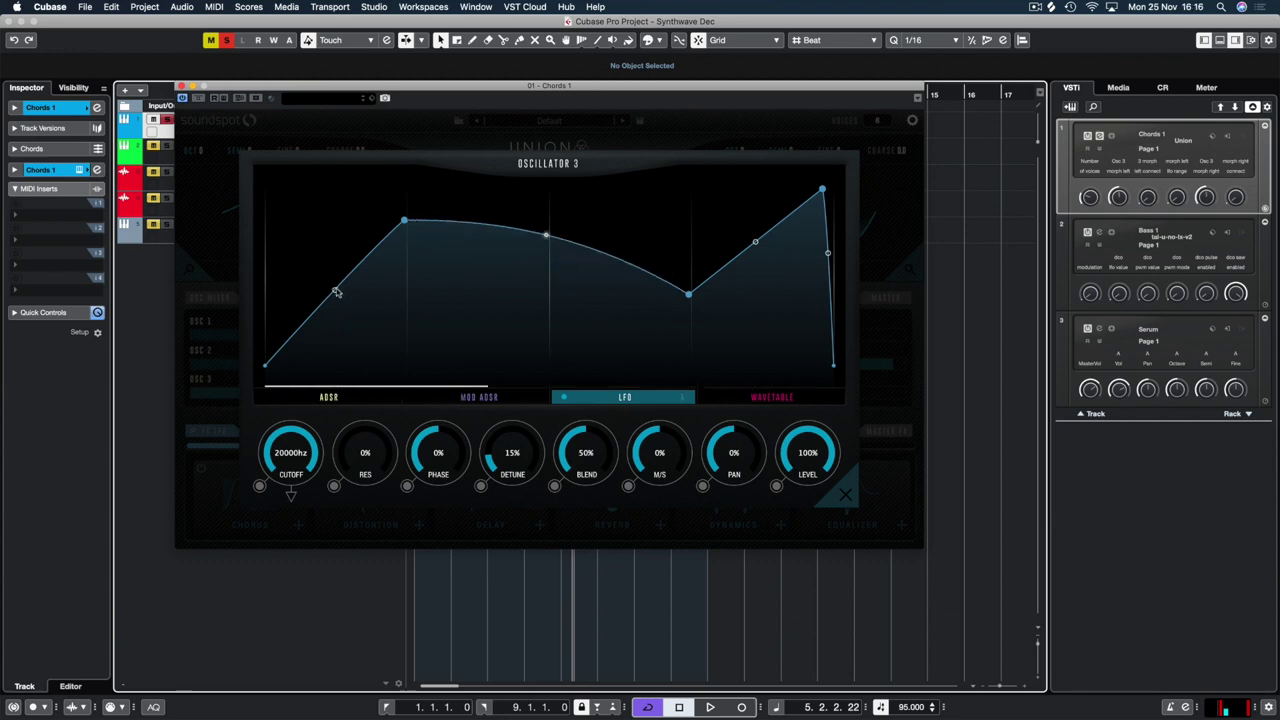
Bow the LFO segments and lower the peak into a smaller rounded second hump
drag(336, 291, 325, 278)
drag(697, 297, 651, 347)
drag(736, 270, 713, 241)
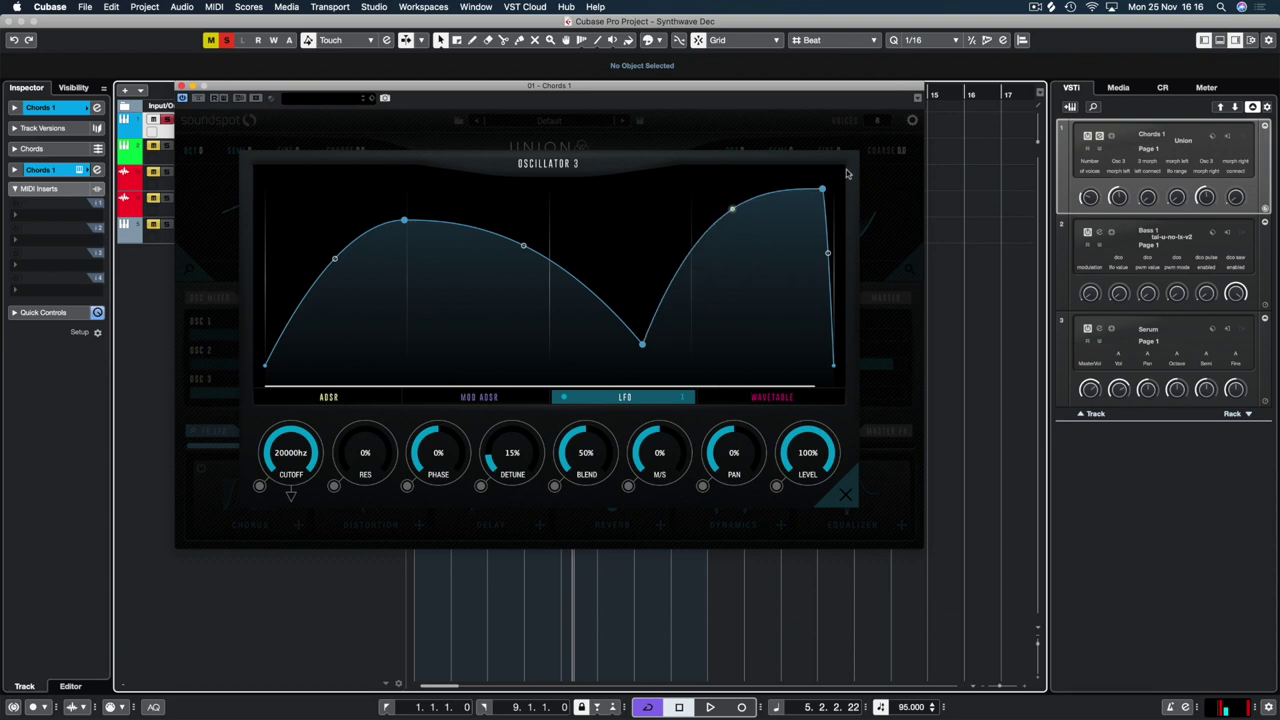
drag(829, 257, 817, 274)
drag(822, 197, 775, 273)
drag(798, 322, 748, 278)
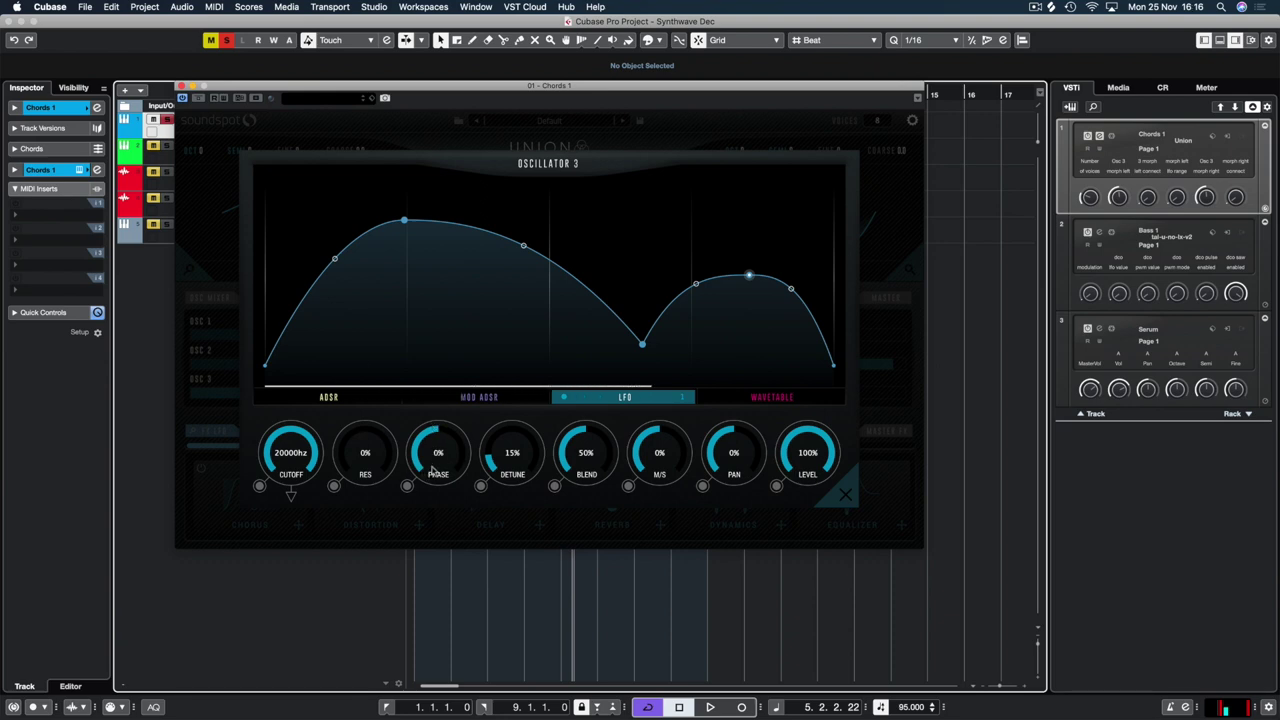
Shift oscillator 3's phase while auditioning the LFO shape
key(space)
mouse_move(440, 453)
mouse_down()
mouse_move(455, 458)
mouse_move(457, 531)
mouse_move(437, 442)
mouse_up()
key(space)
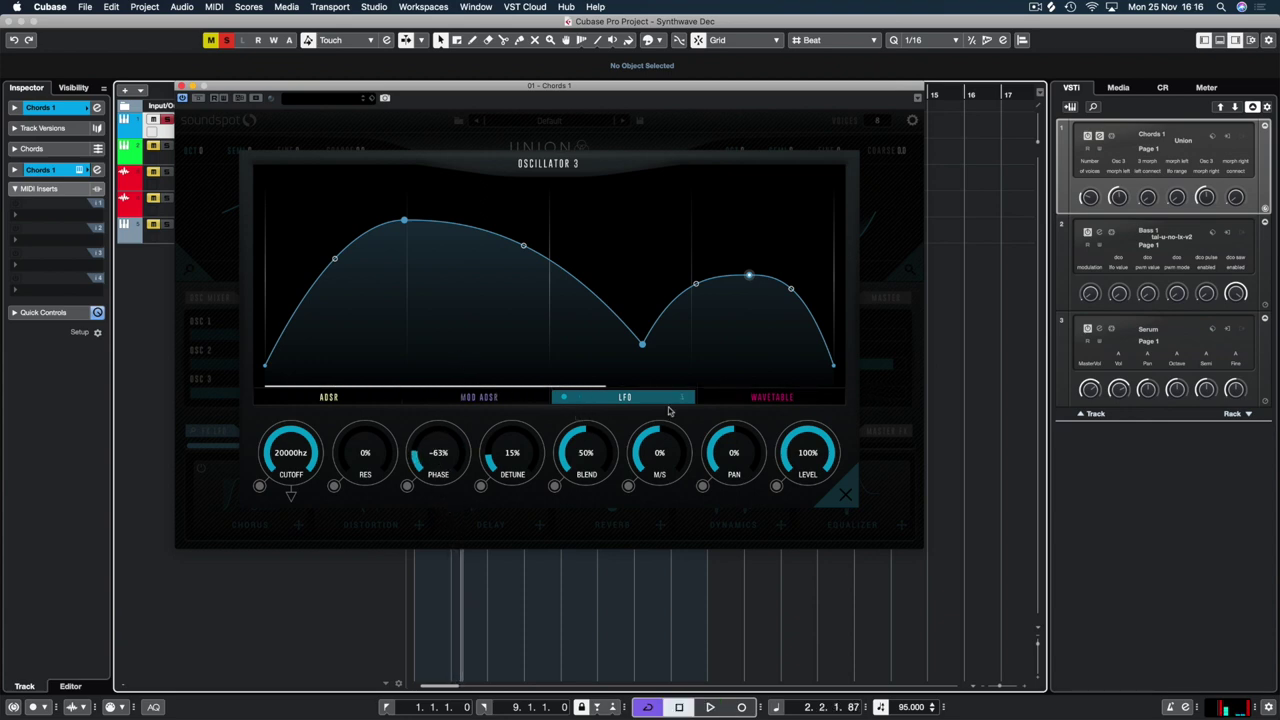
Route the LFO to oscillator 3's phase, audition the result, and close the editor
click(407, 487)
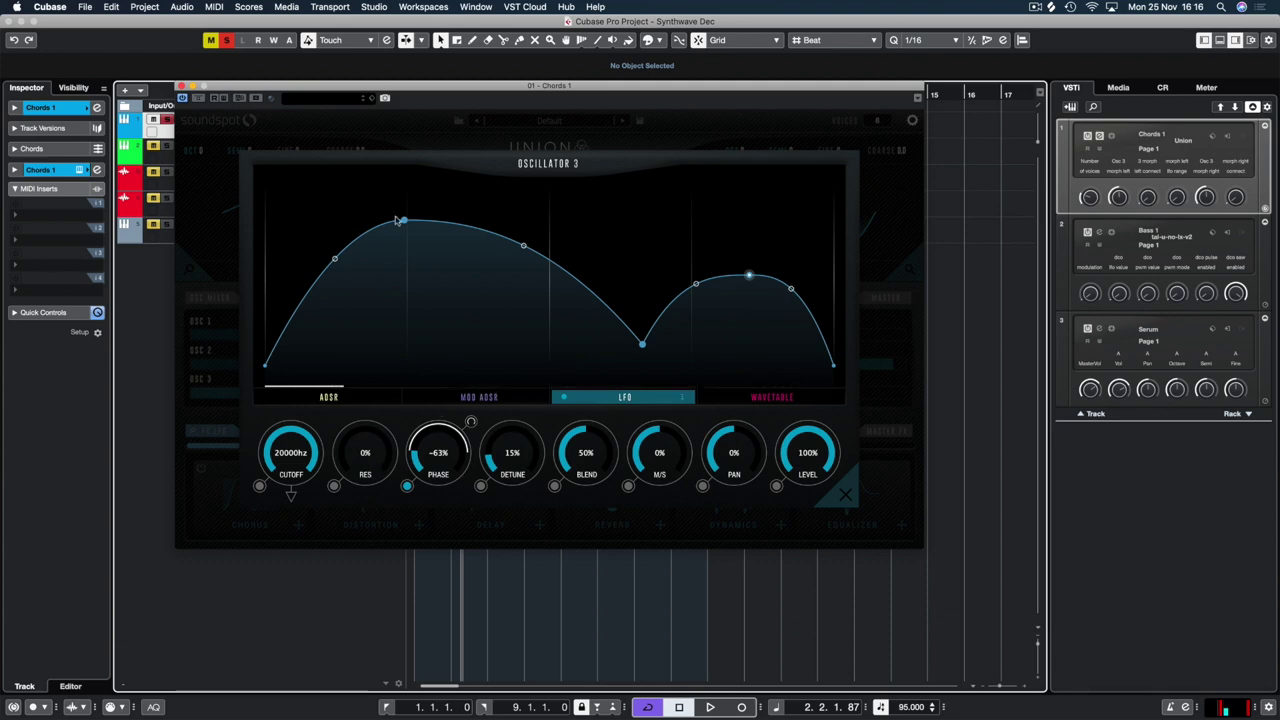
key(space)
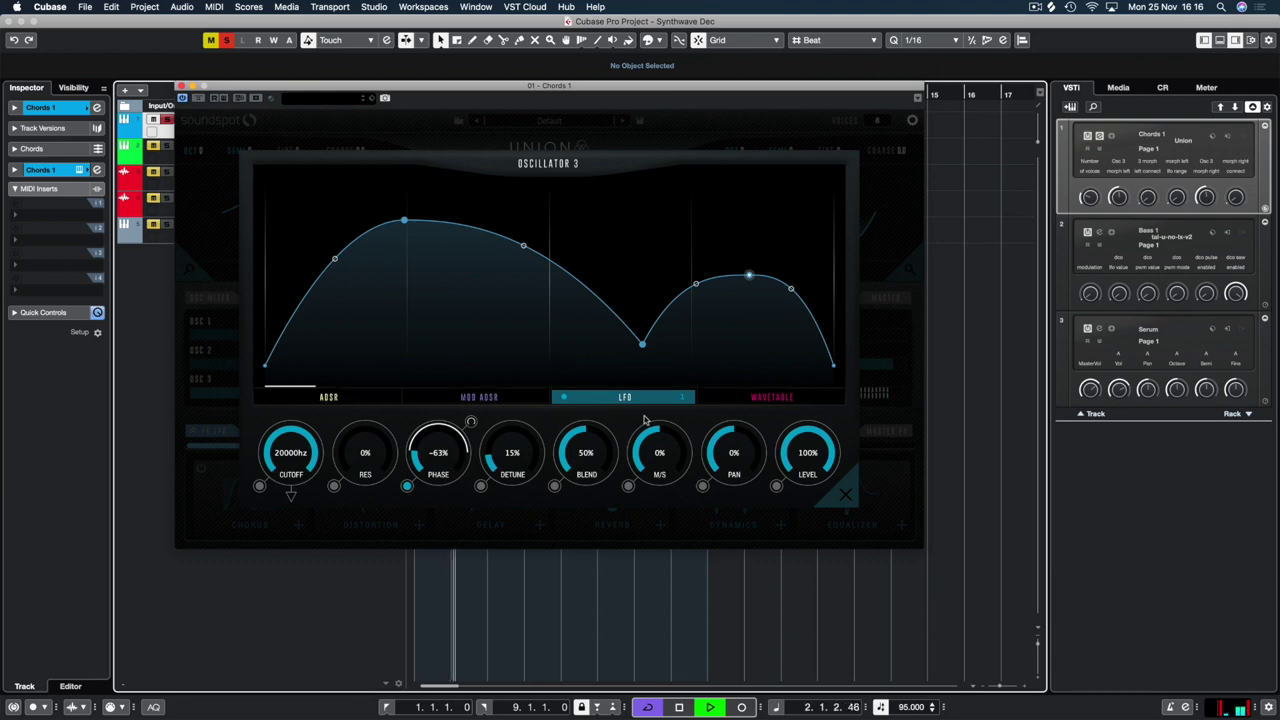
key(space)
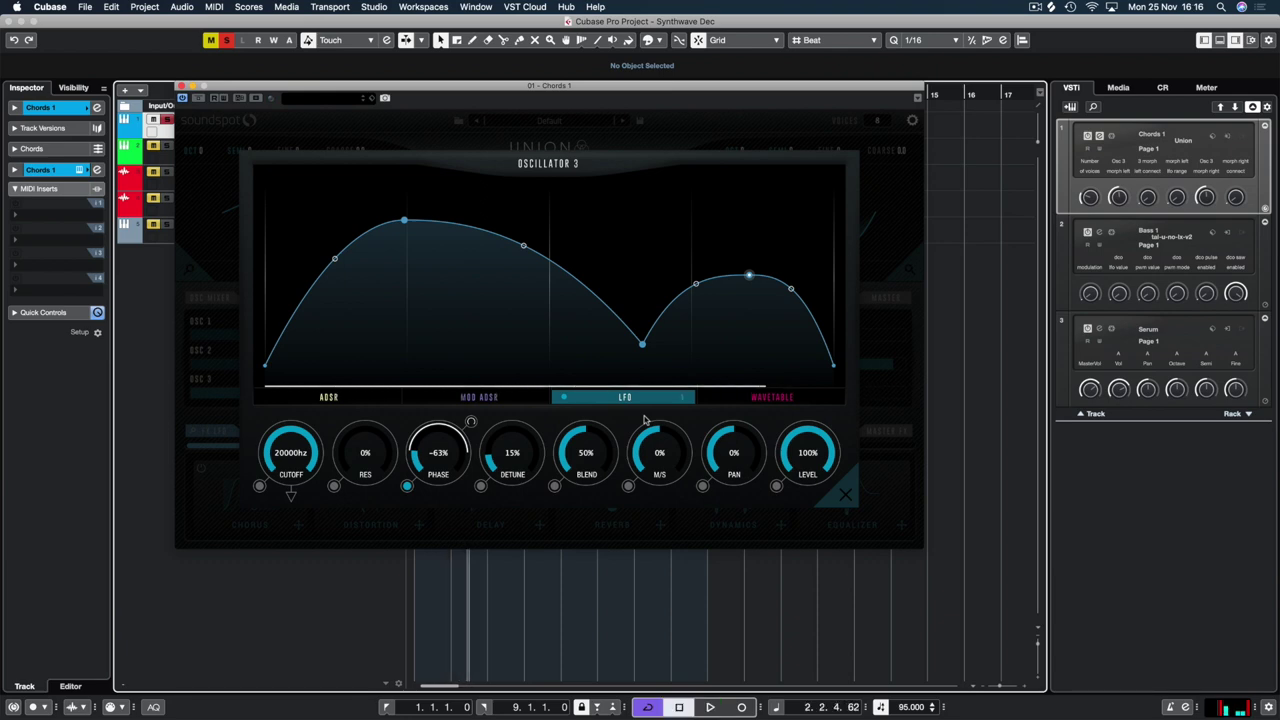
click(832, 498)
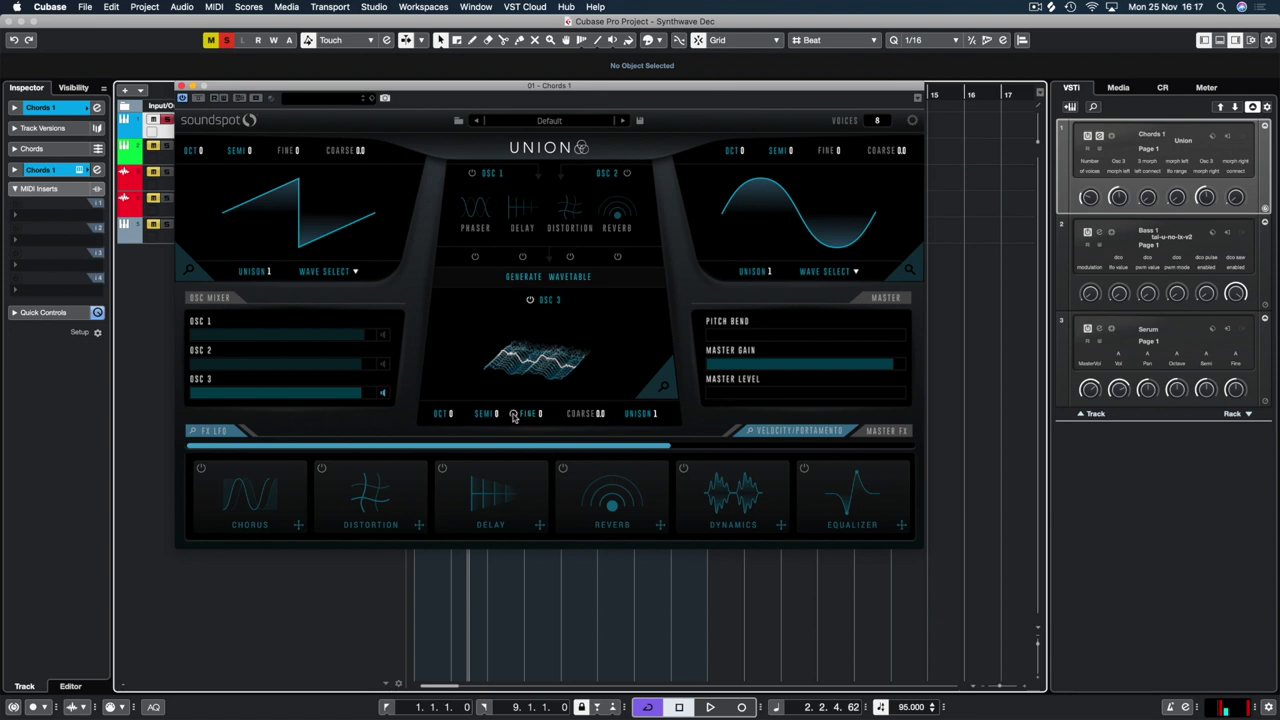
Audition the patch and bring up the Oscillator 3 editor again
key(space)
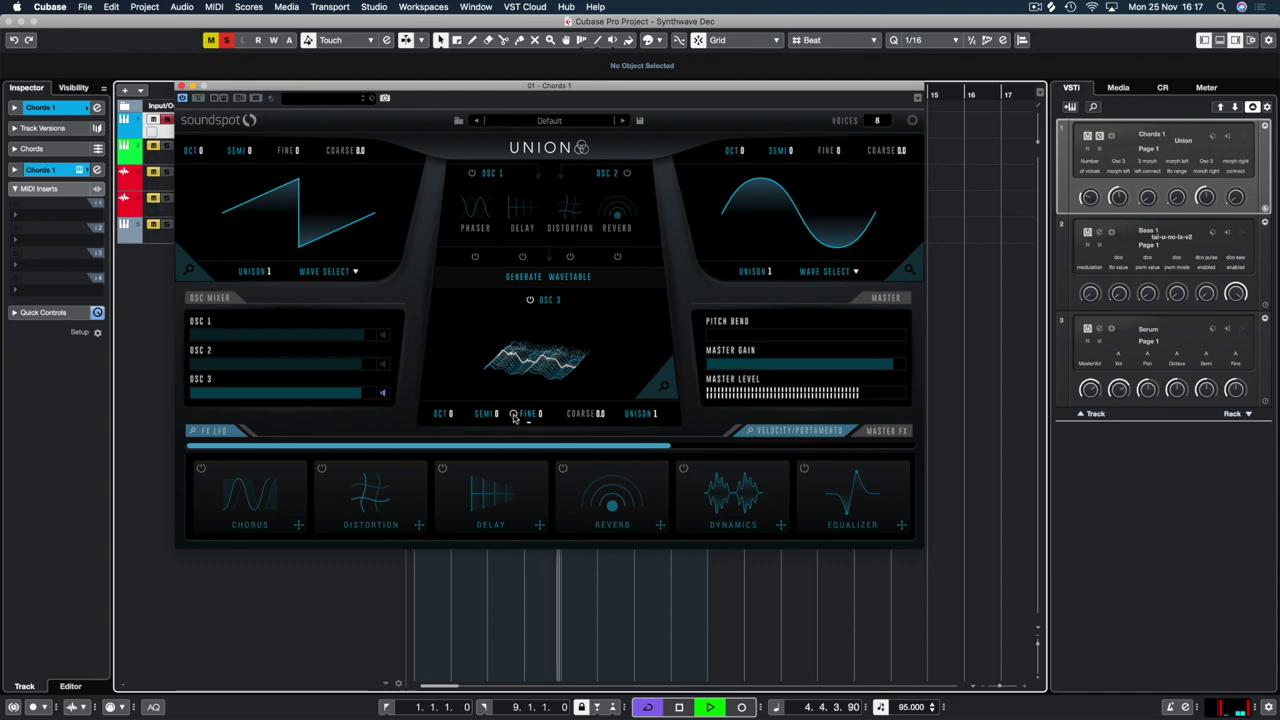
key(space)
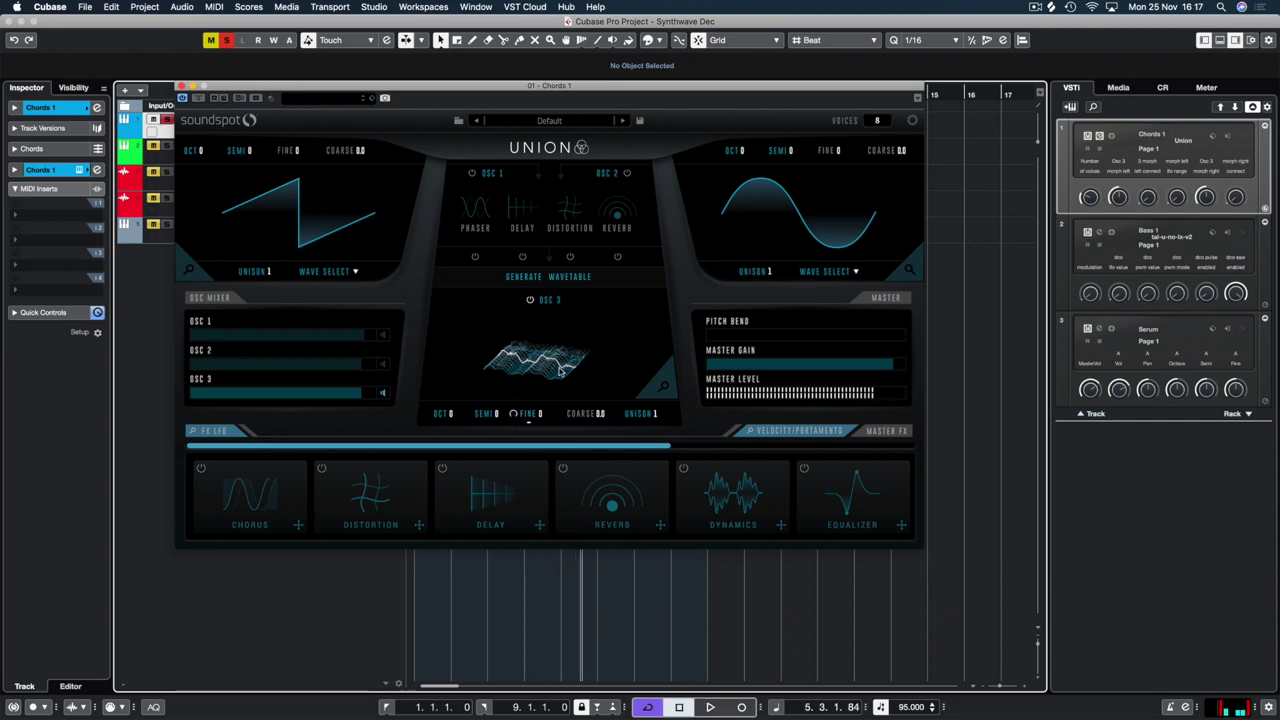
click(666, 389)
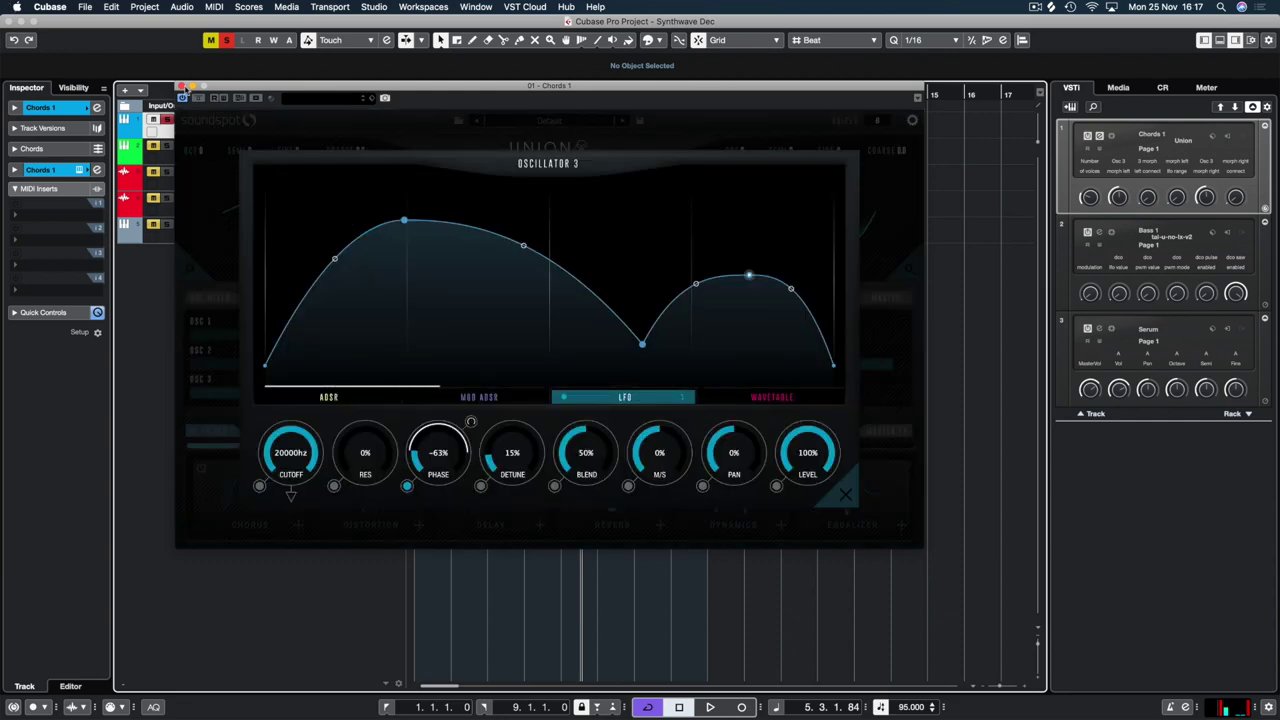
Clear the project's global mute and solo, then play the project from bar 1
drag(229, 90, 196, 205)
click(210, 40)
click(226, 40)
click(418, 94)
key(space)
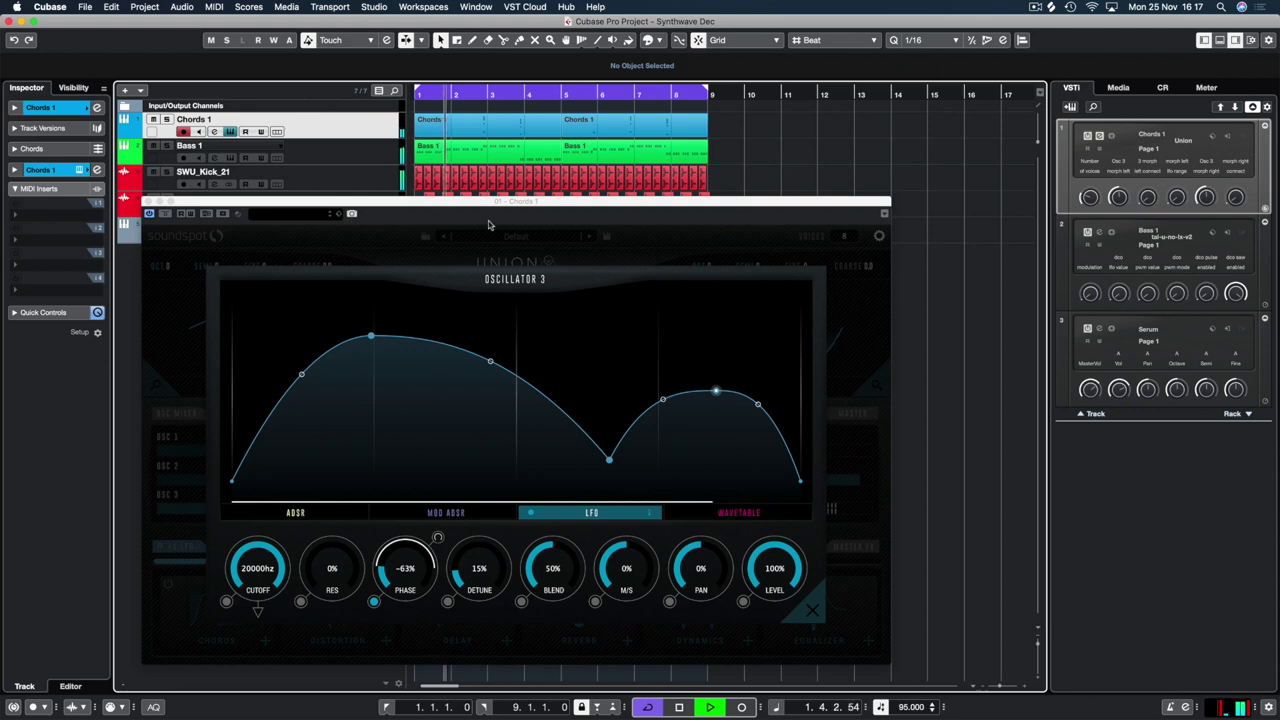
key(space)
Move the plugin window back up and reopen the Oscillator 3 editor
drag(504, 212, 576, 109)
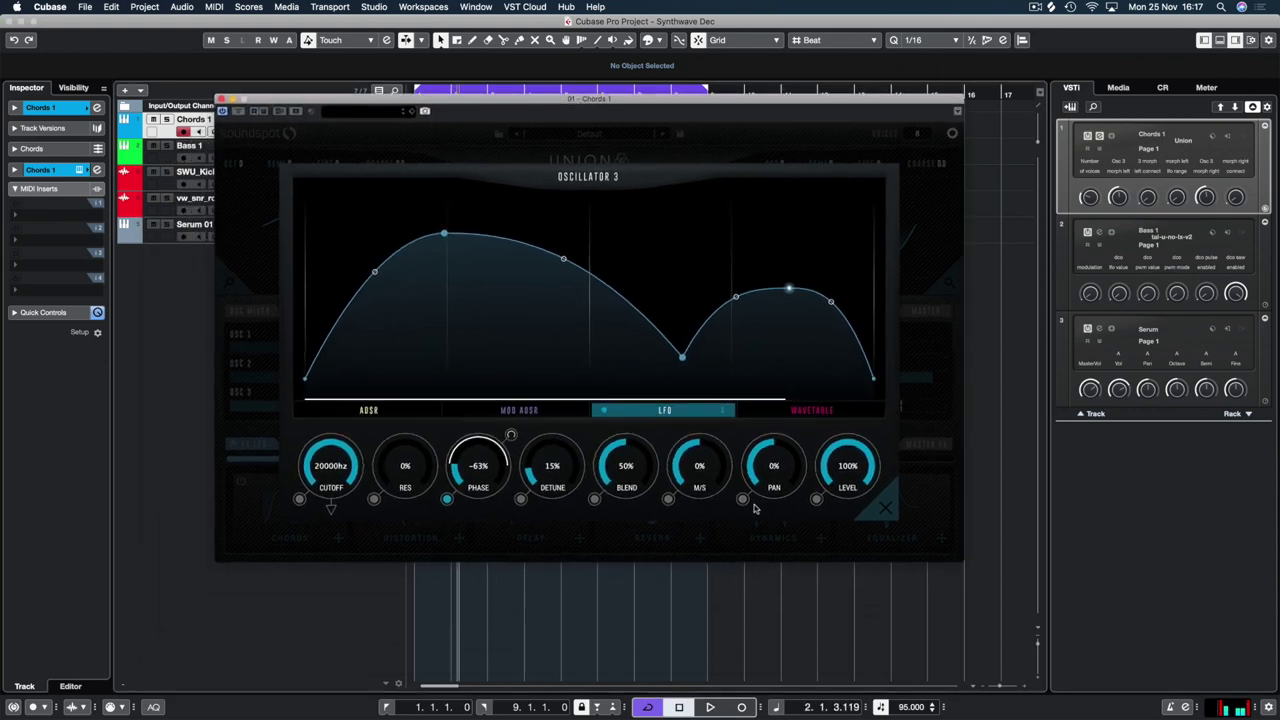
click(885, 507)
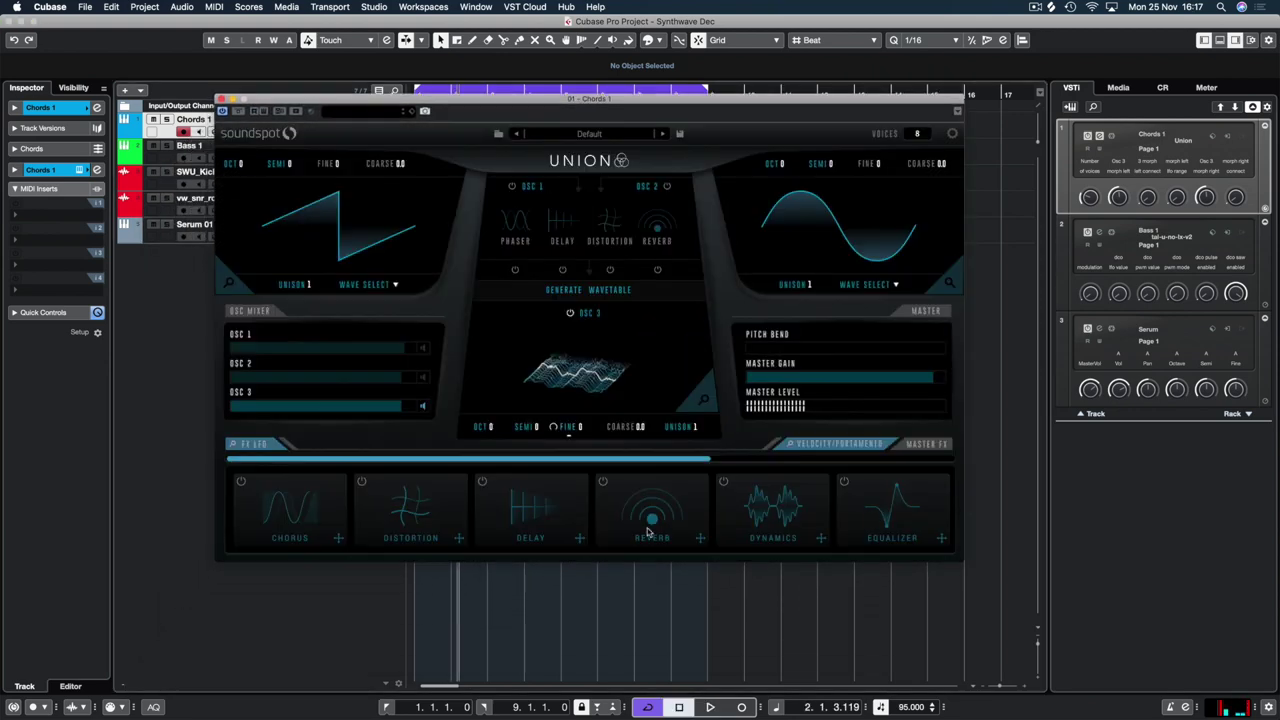
click(704, 399)
While playing, set oscillator 3's detune to 34%, cutoff to 17069 Hz and resonance to 5%
key(space)
mouse_move(546, 478)
mouse_down()
mouse_move(552, 430)
mouse_move(557, 466)
mouse_up()
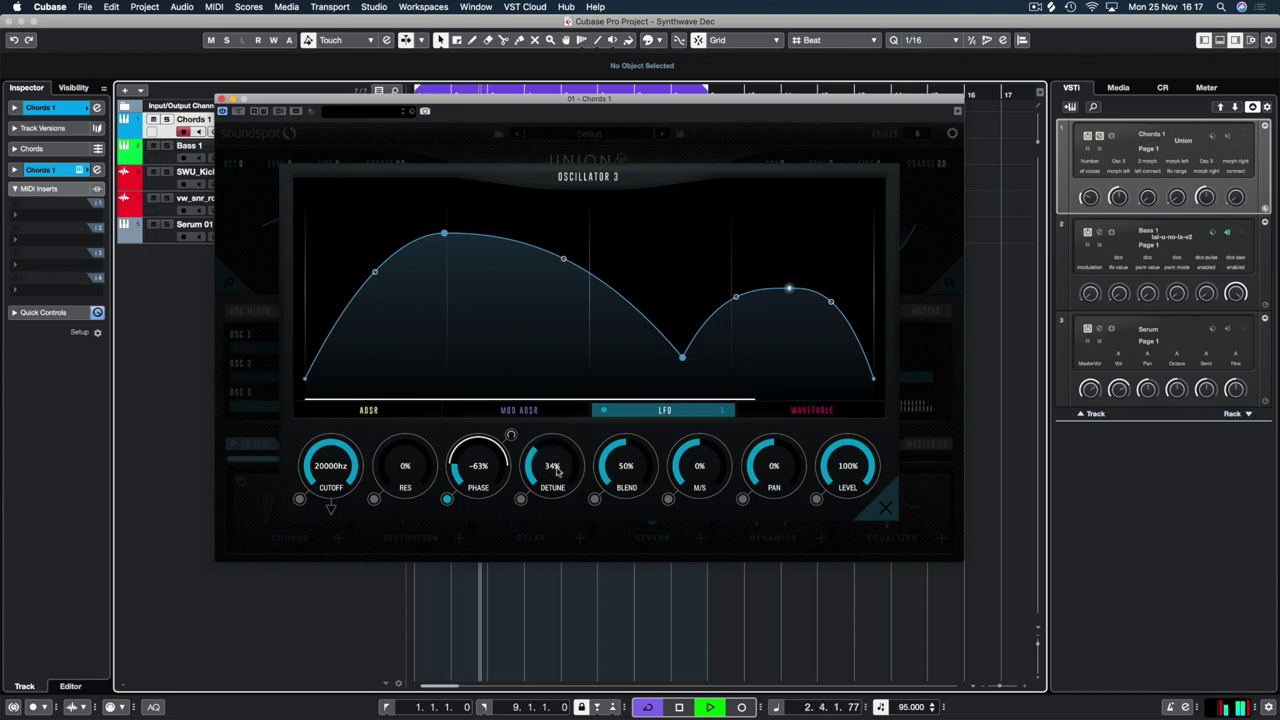
scroll(343, 481, down, 2)
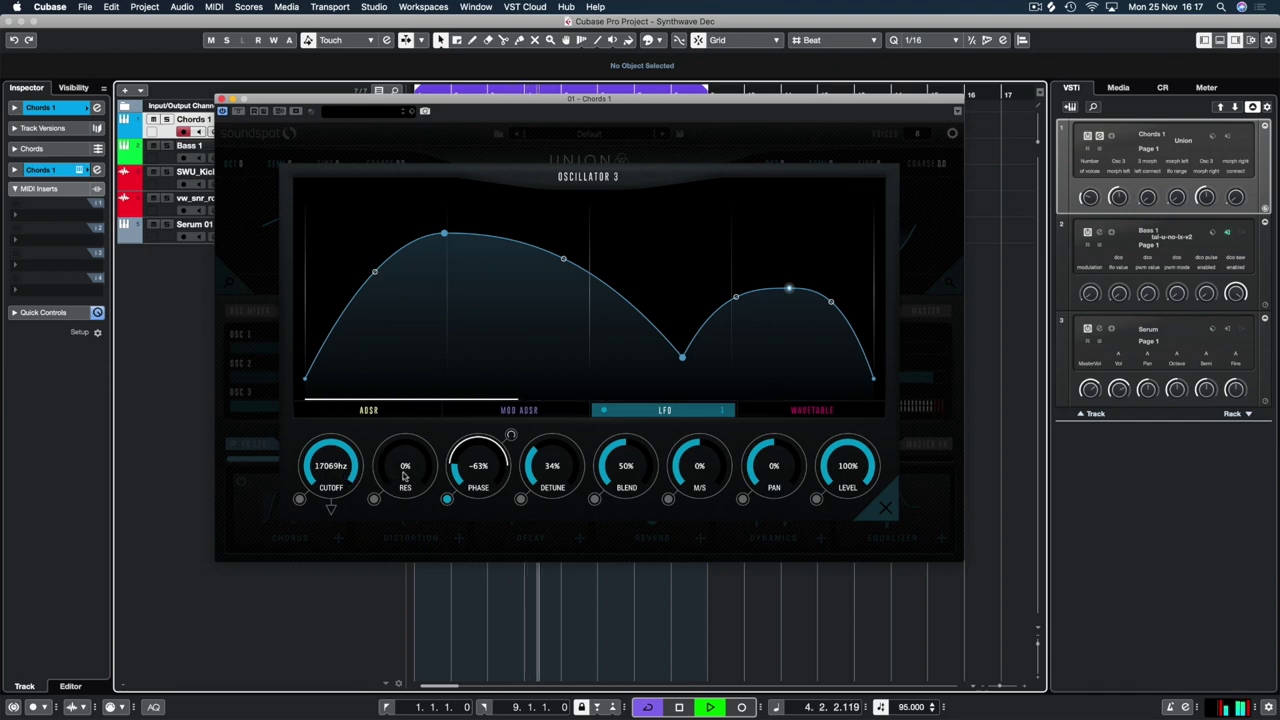
scroll(404, 472, up, 1)
scroll(404, 470, up, 1)
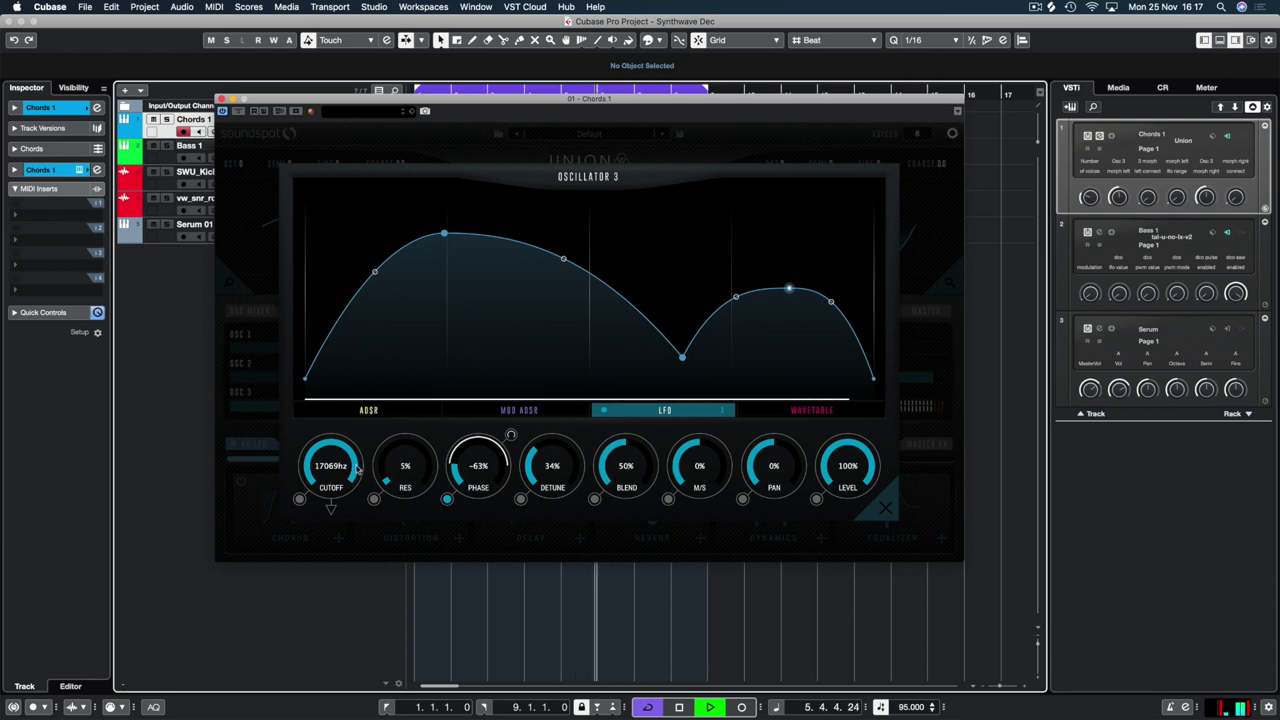
Stop playback and lengthen the decay of oscillator 3's mod envelope
key(space)
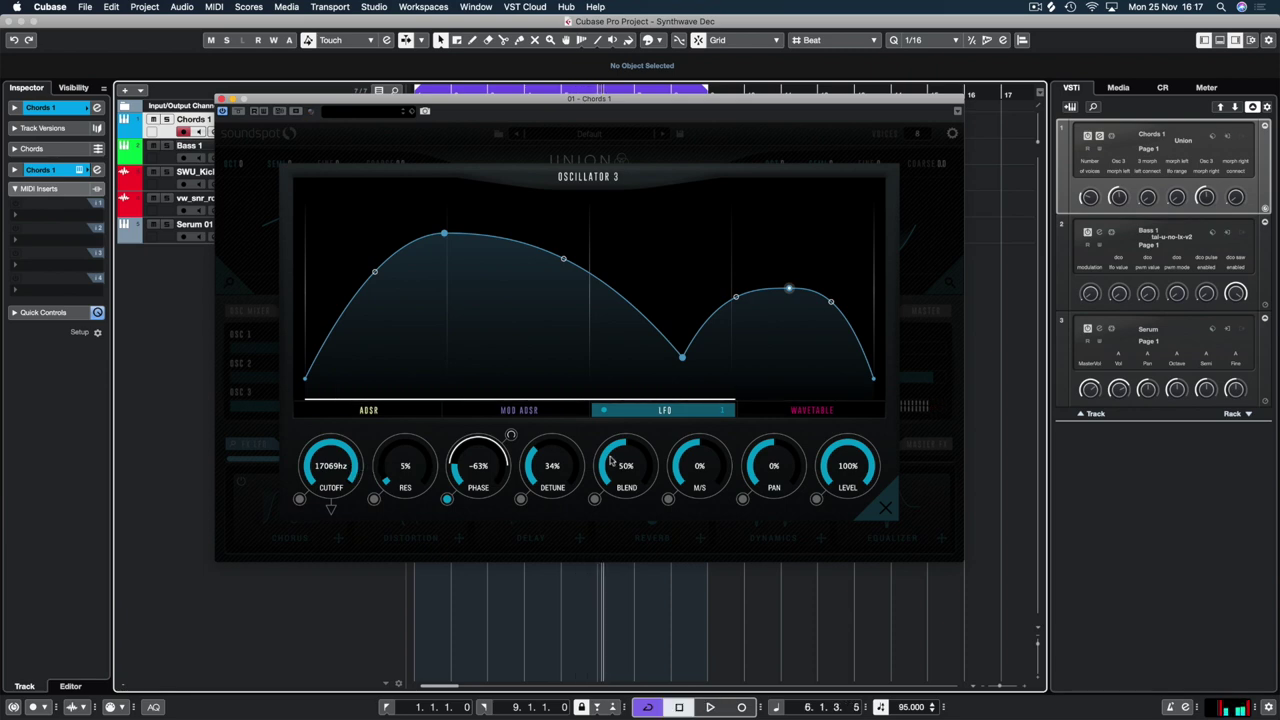
click(515, 410)
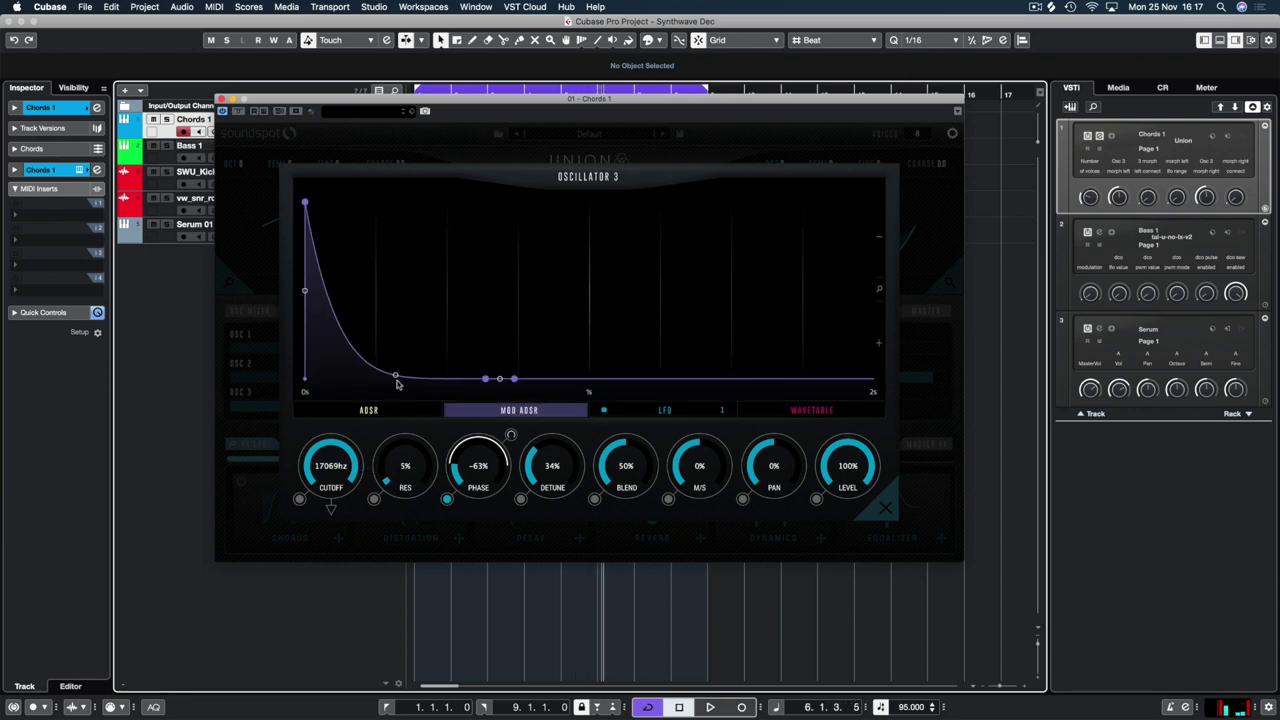
drag(397, 375, 404, 364)
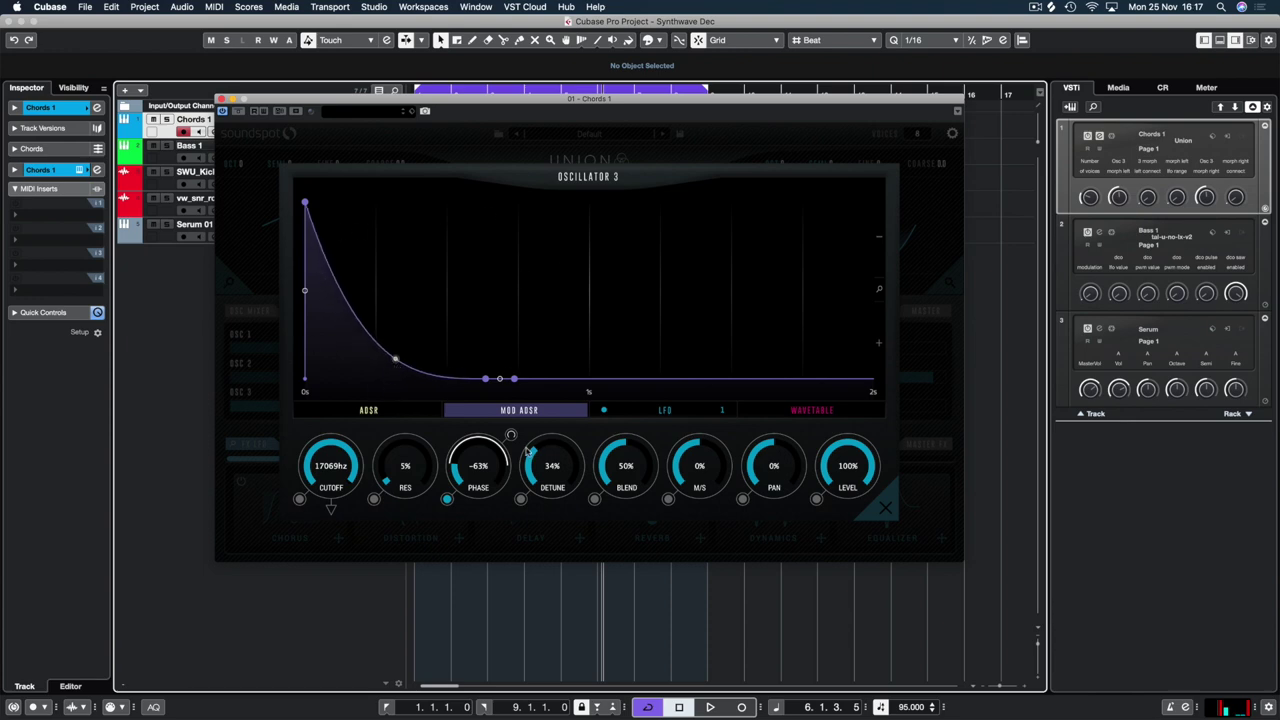
Assign the mod envelope to detune, audition the sweep, and close the editor
click(521, 499)
key(space)
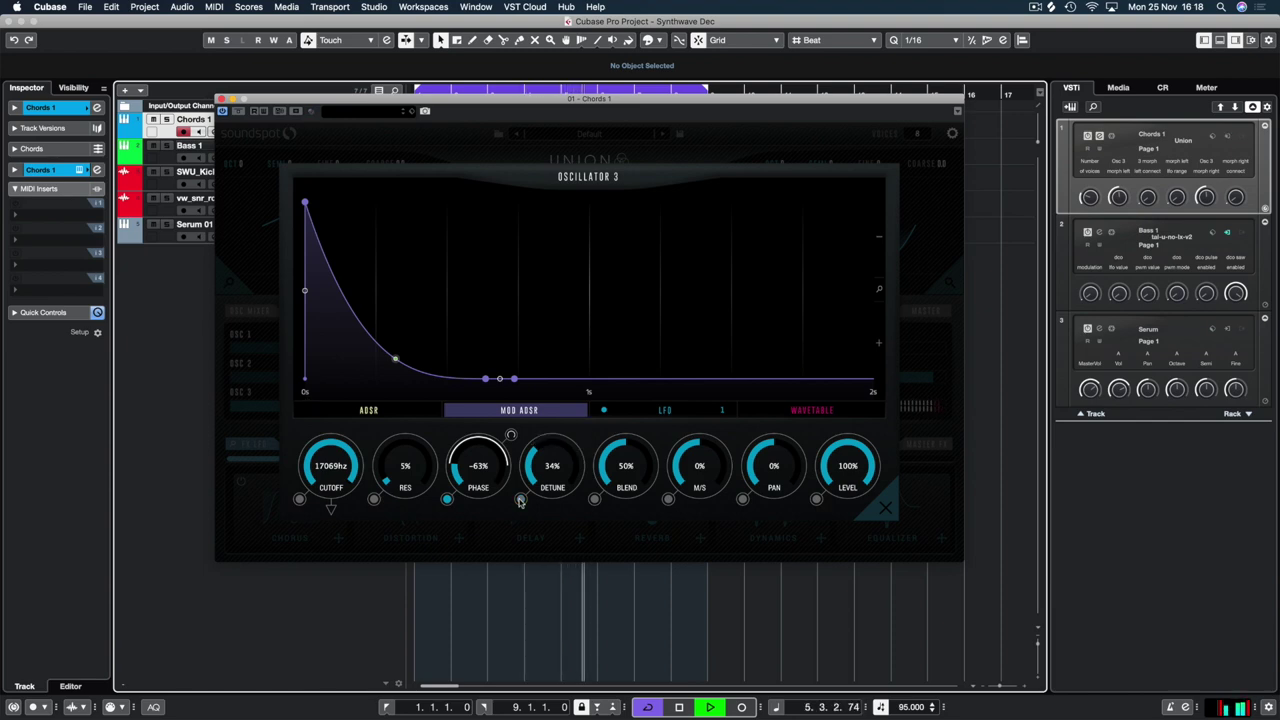
key(space)
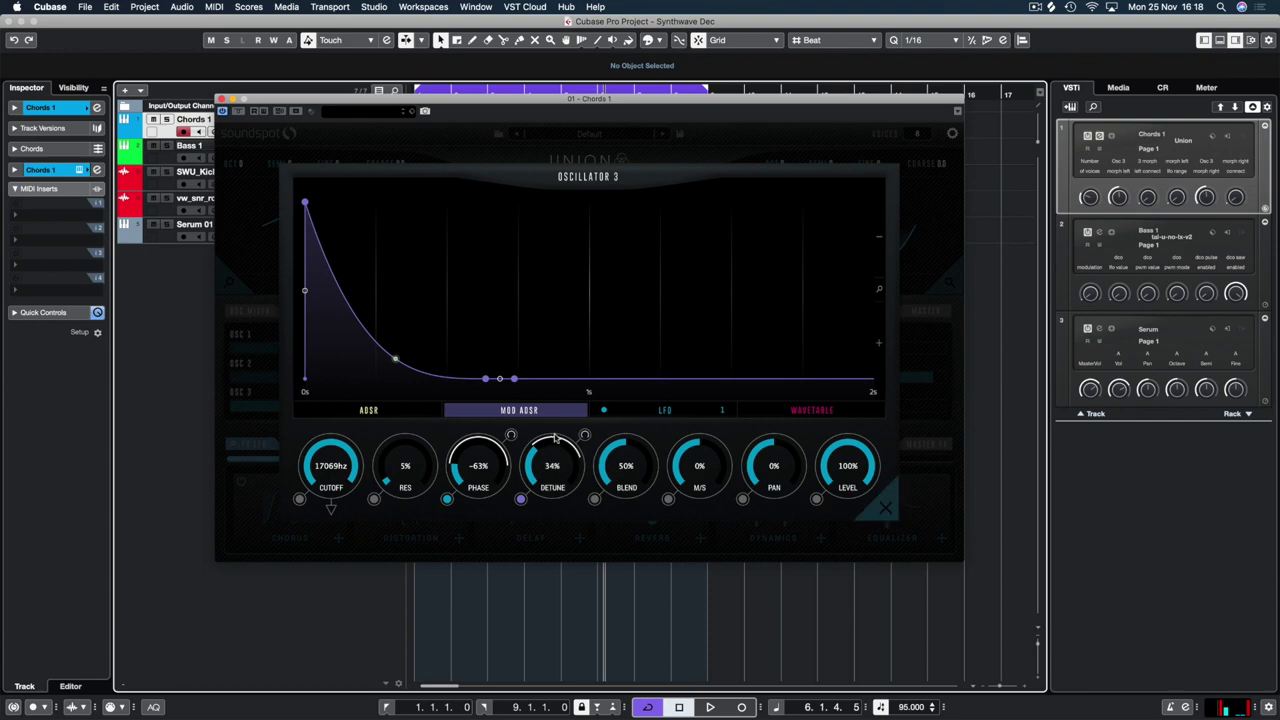
click(884, 509)
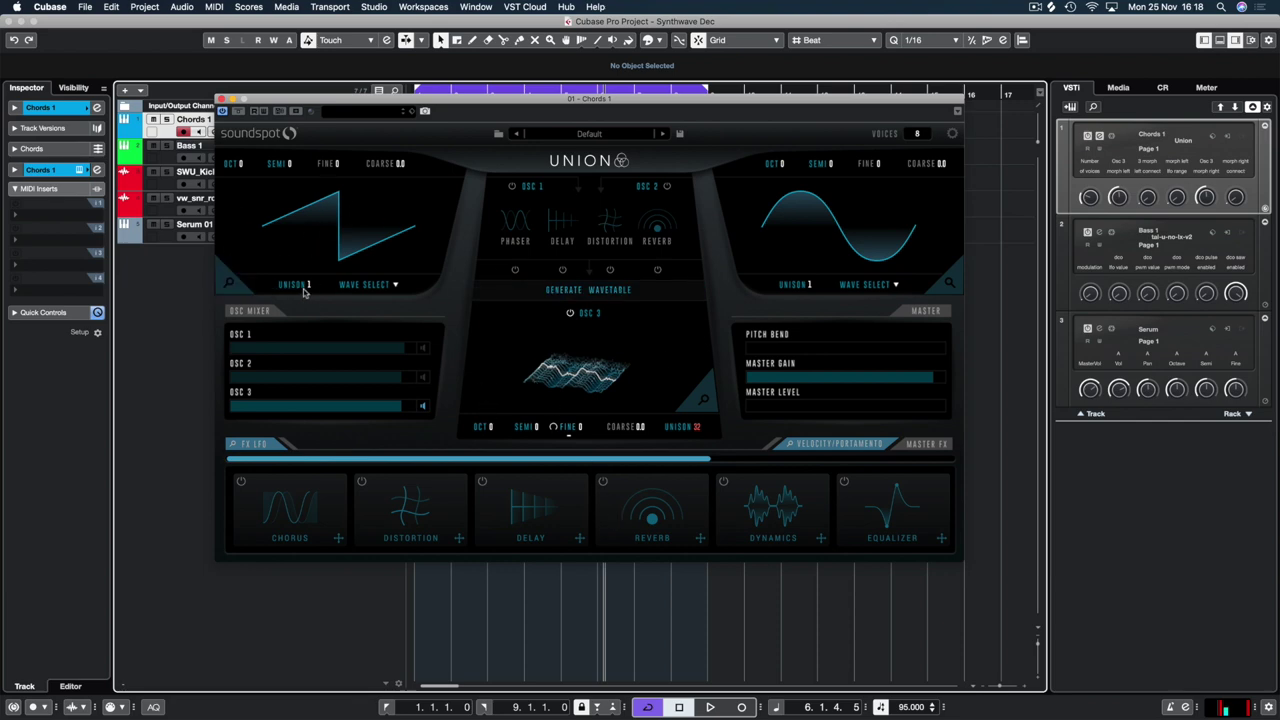
Switch oscillator 1's waveform from saw to SQUARE
click(392, 286)
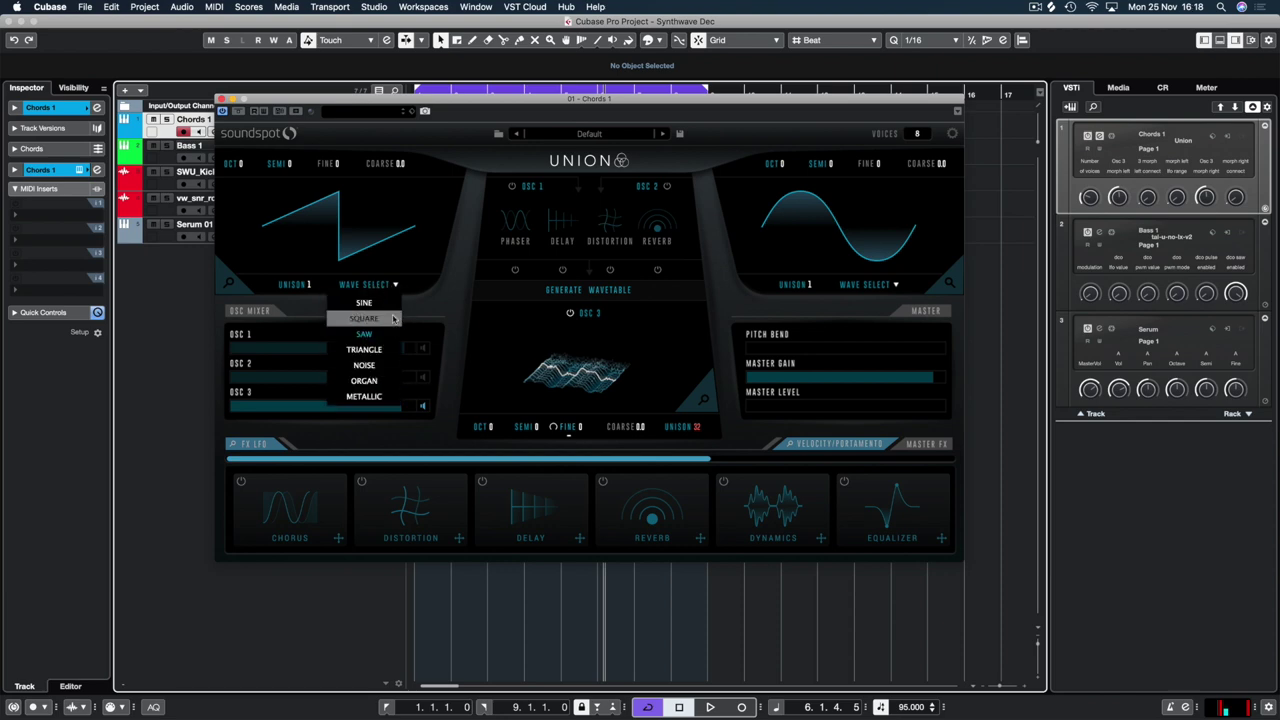
click(364, 318)
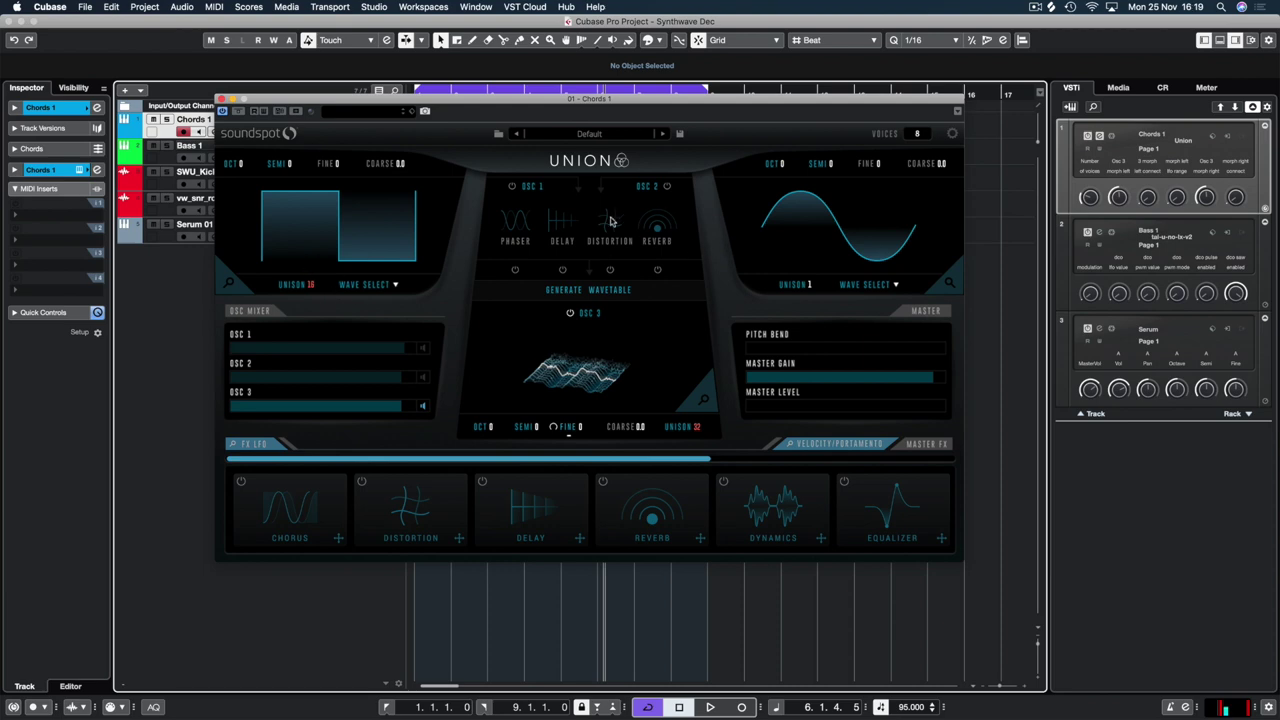
Reshape oscillator 1's amp envelope: shorter exponential decay, lower sustain and longer release
click(230, 284)
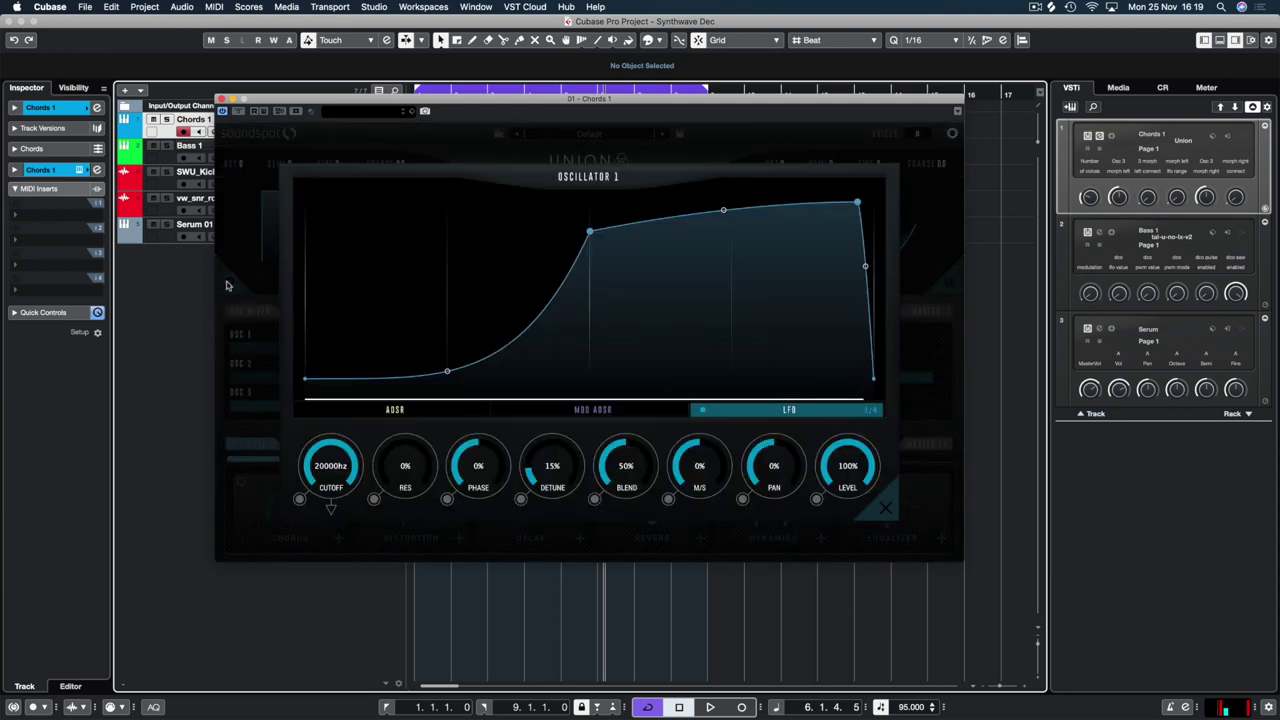
click(476, 400)
drag(590, 205, 377, 253)
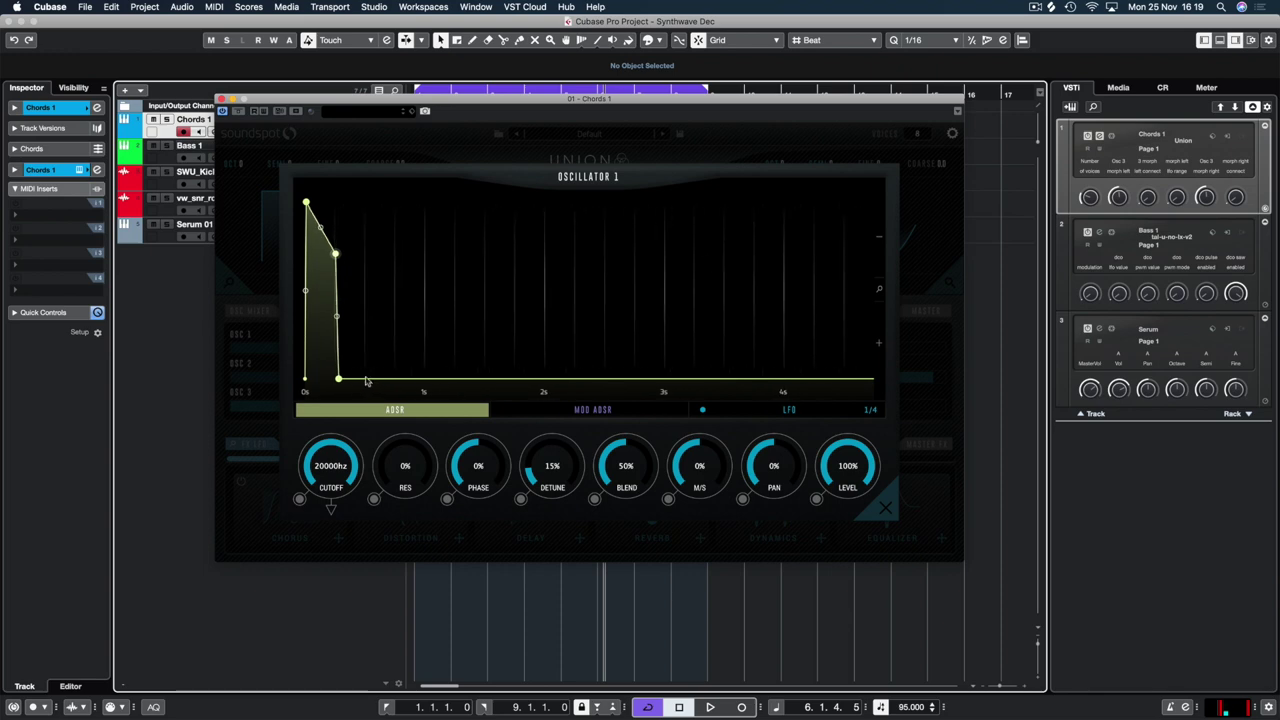
drag(343, 383, 781, 380)
drag(566, 324, 539, 347)
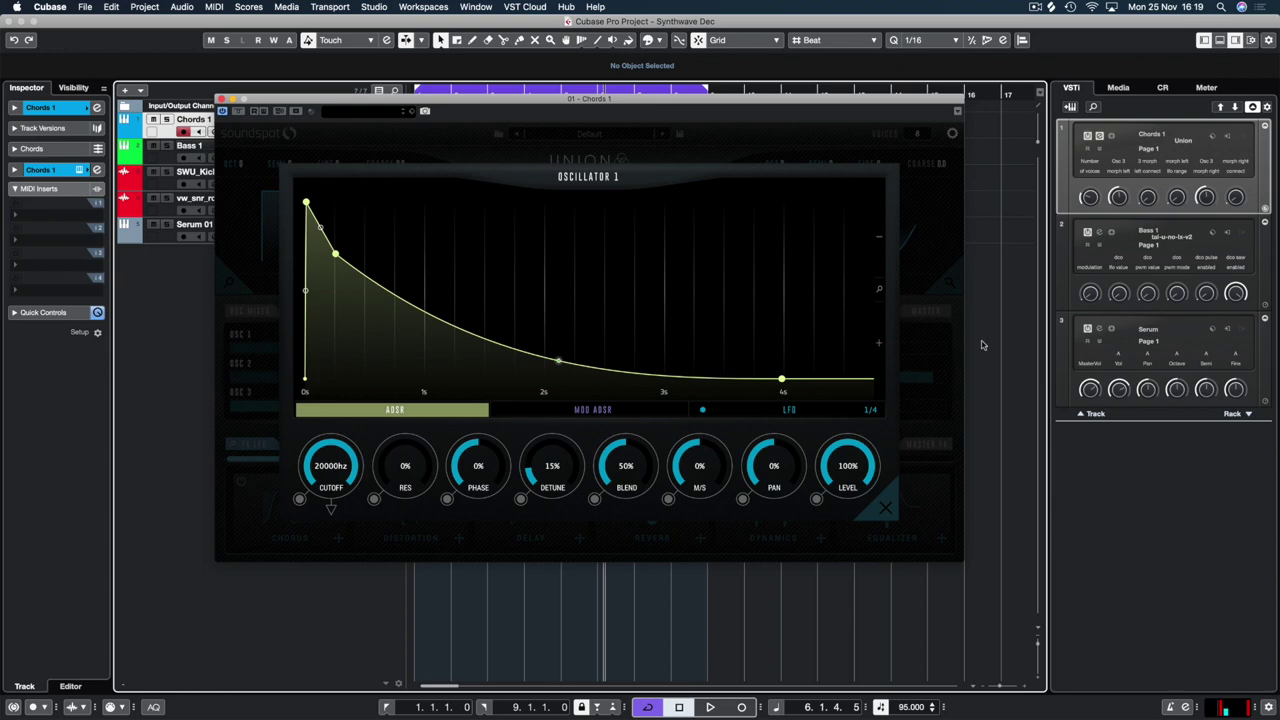
click(392, 409)
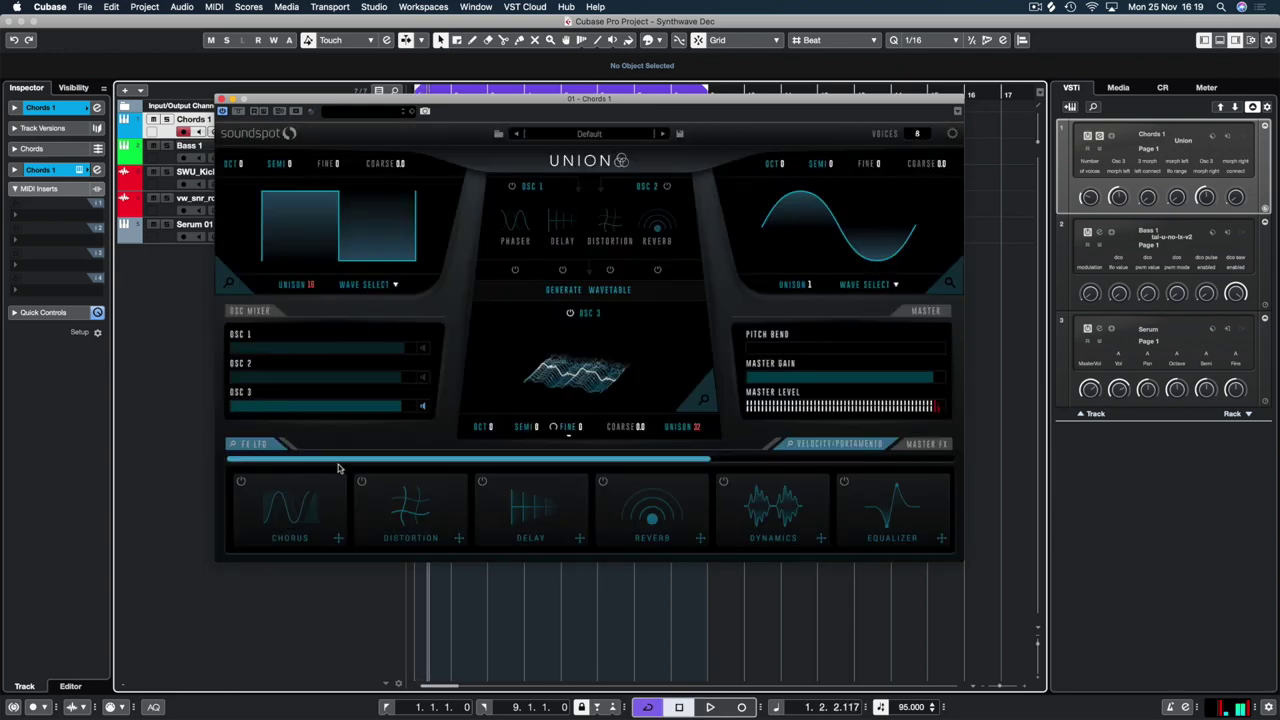
Switch oscillator 1 on and oscillator 3 off in the mixer, then audition oscillator 1
click(422, 348)
click(422, 406)
key(space)
click(228, 283)
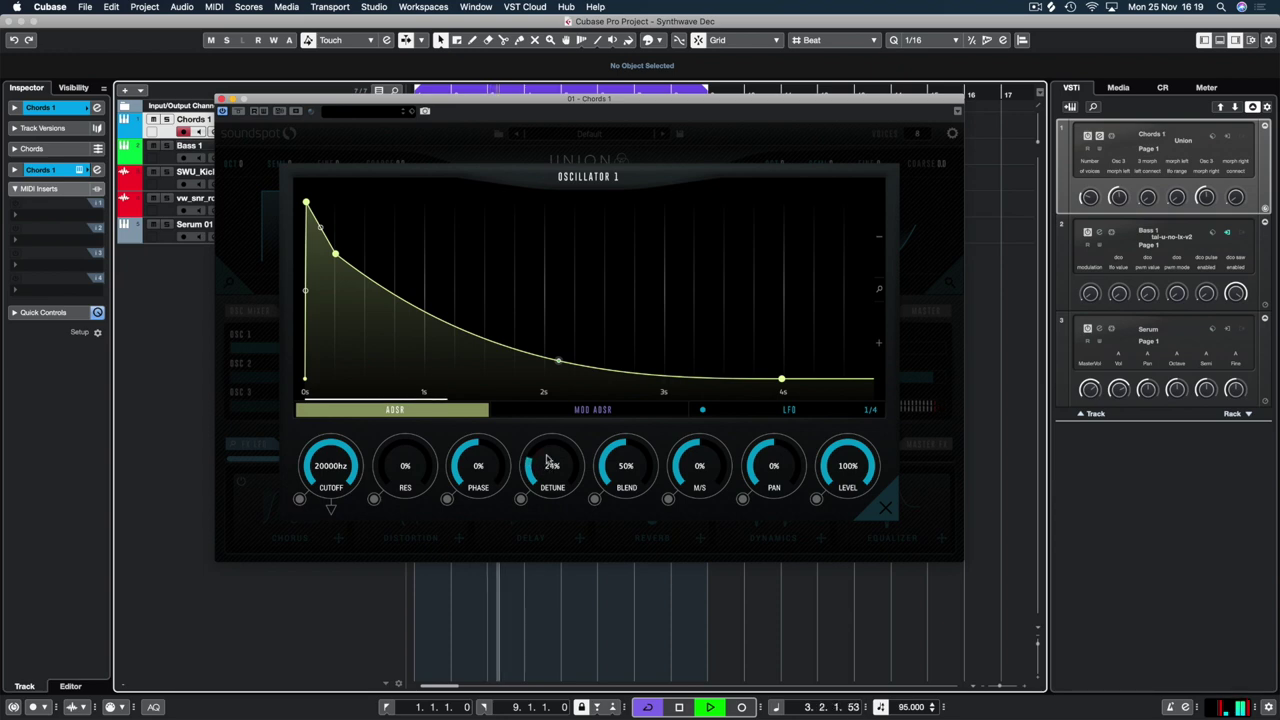
key(space)
Give the mod envelope a quick pluck decay routed to detune, and lower phase to -59%
click(603, 410)
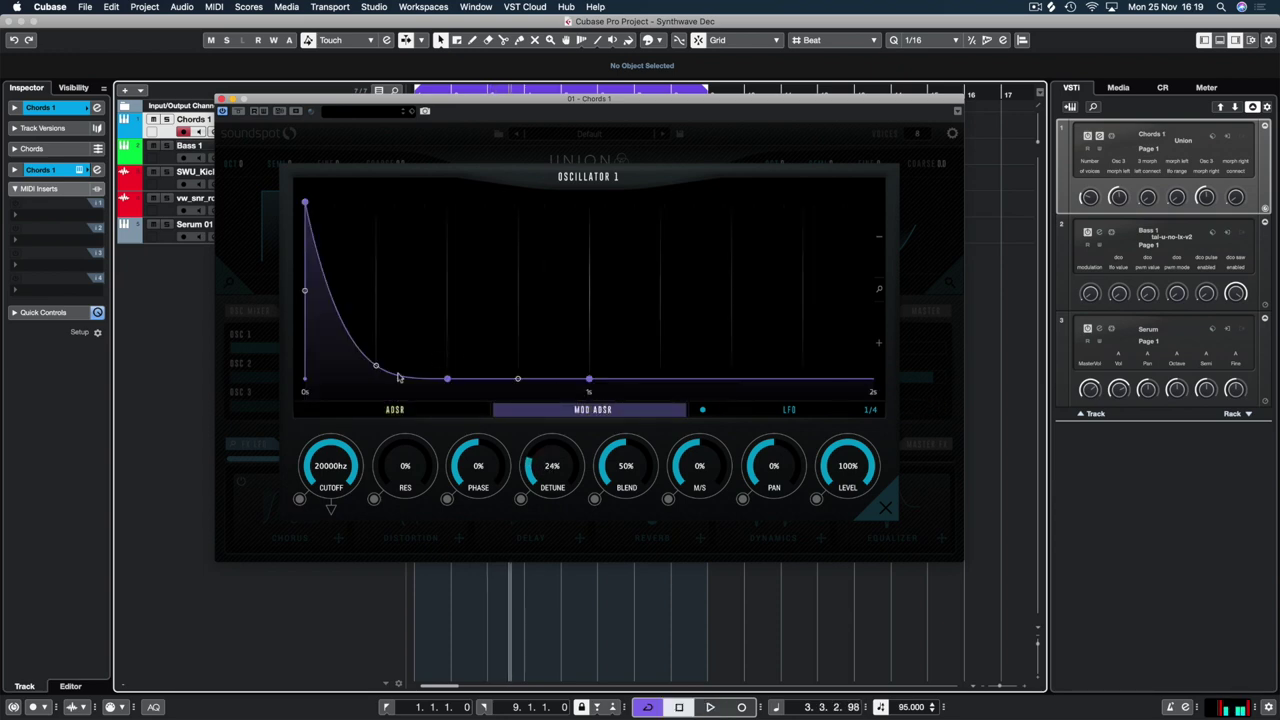
drag(376, 370, 360, 389)
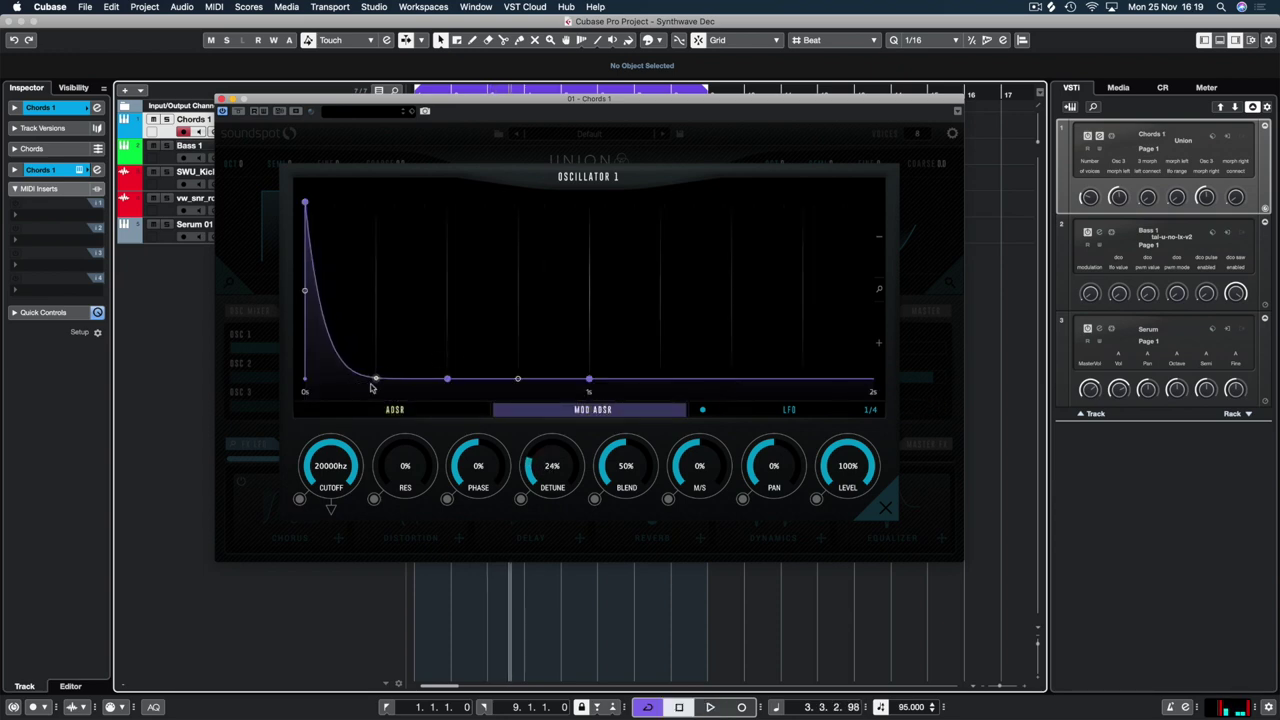
click(521, 499)
key(space)
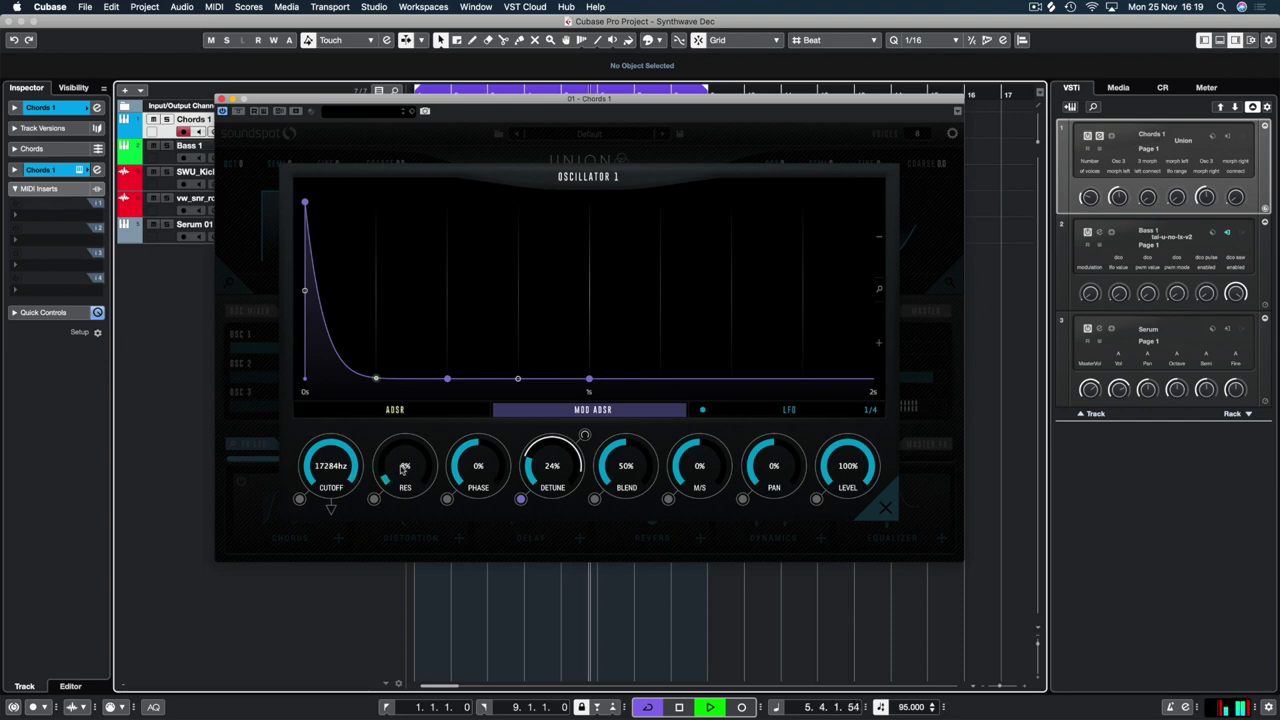
key(space)
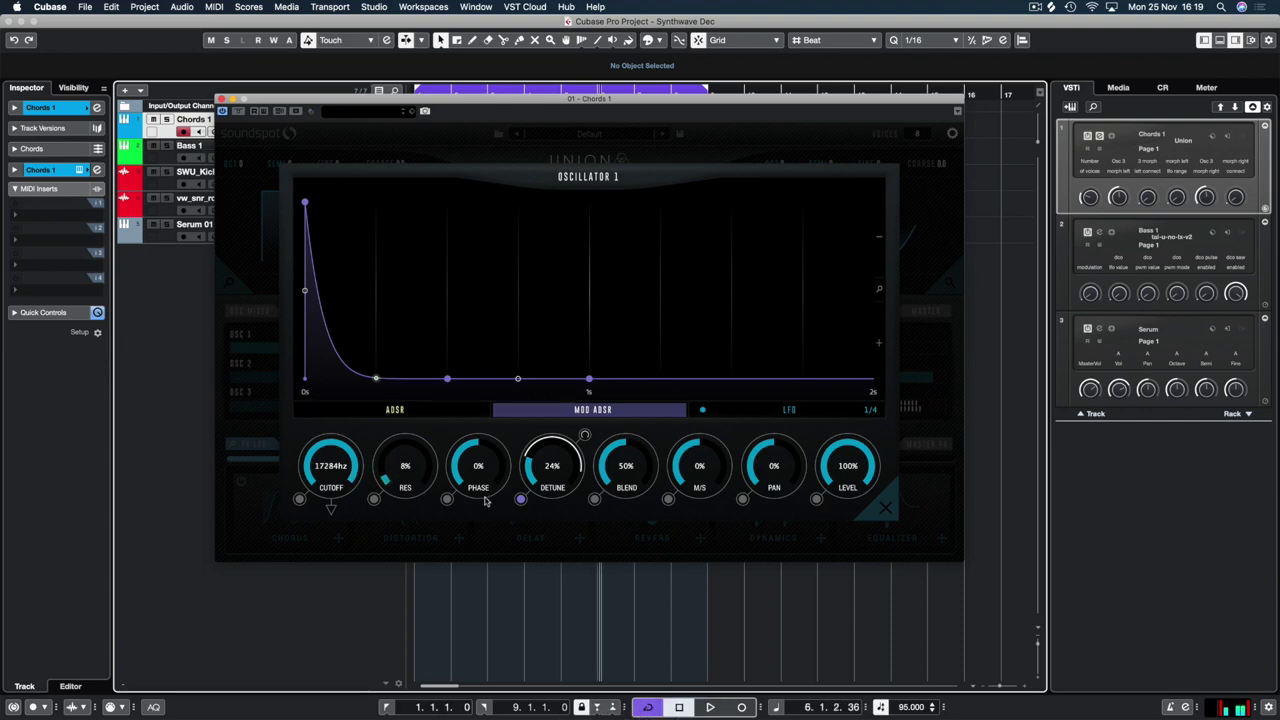
drag(476, 466, 460, 510)
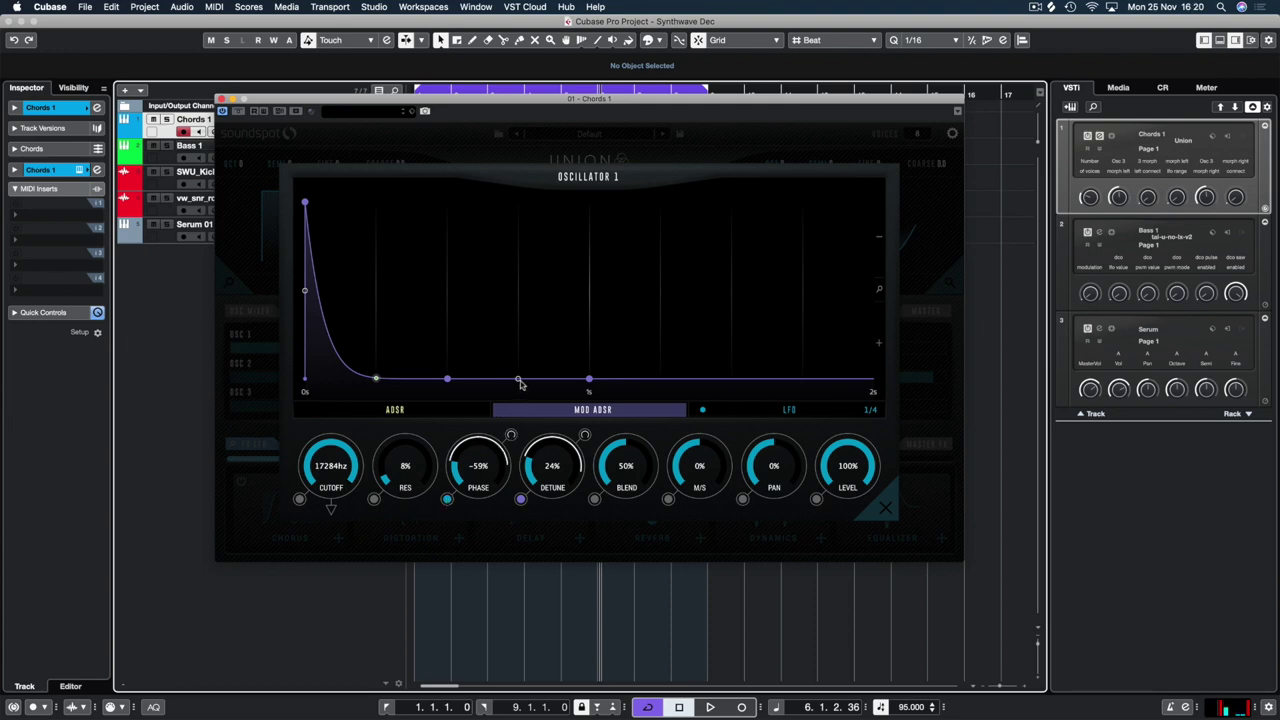
Set oscillator 1's LFO rate to 1 and pull its middle peak into a dip
click(745, 412)
click(870, 410)
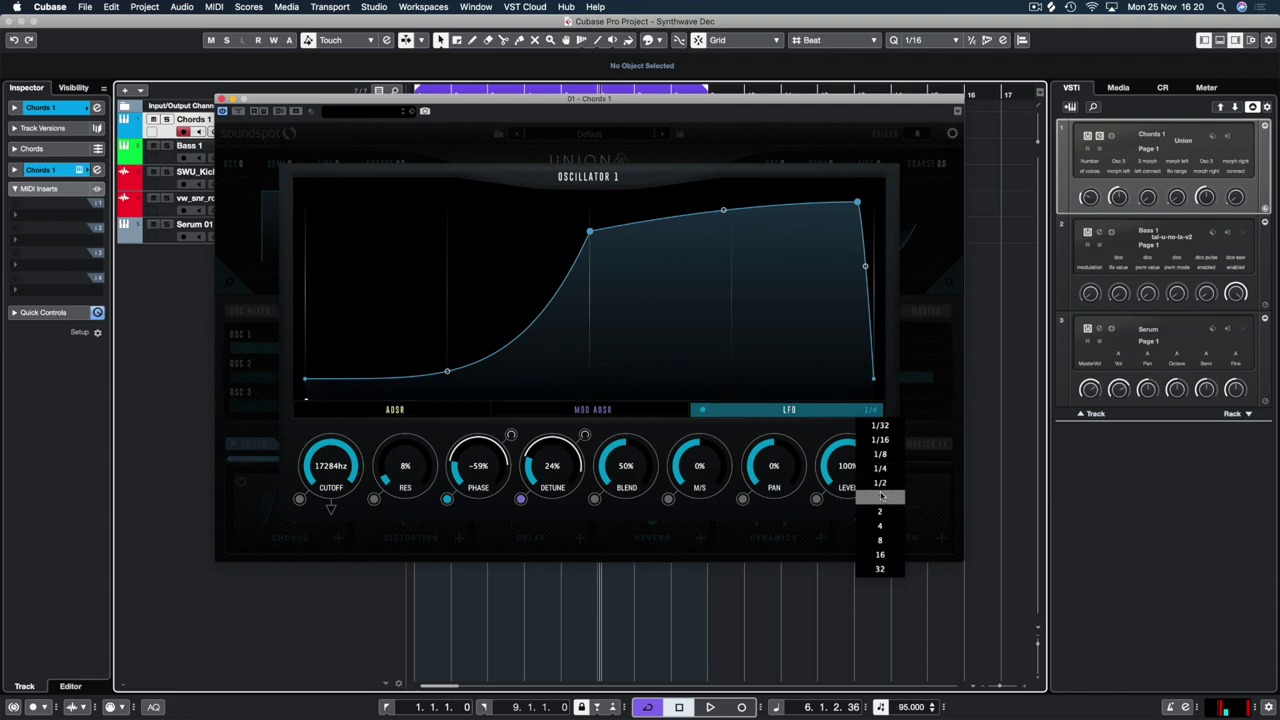
click(880, 497)
drag(589, 231, 408, 202)
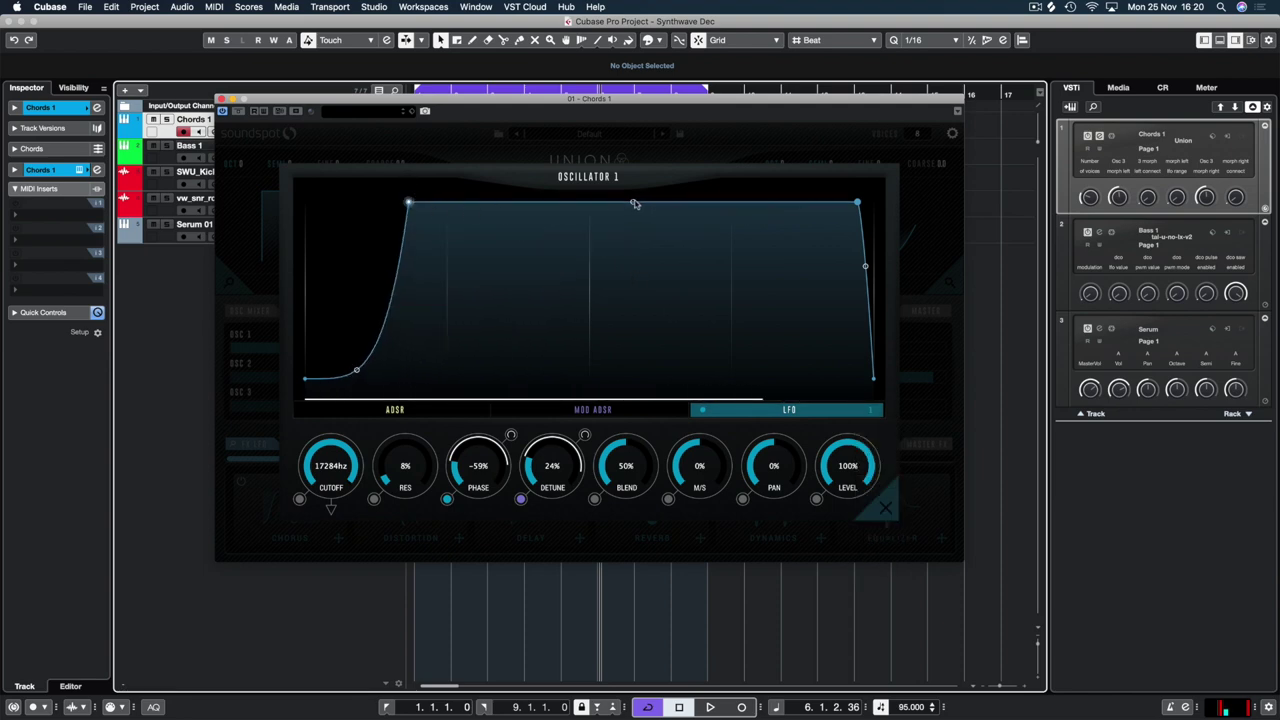
drag(632, 202, 524, 378)
double_click(652, 311)
drag(652, 311, 649, 275)
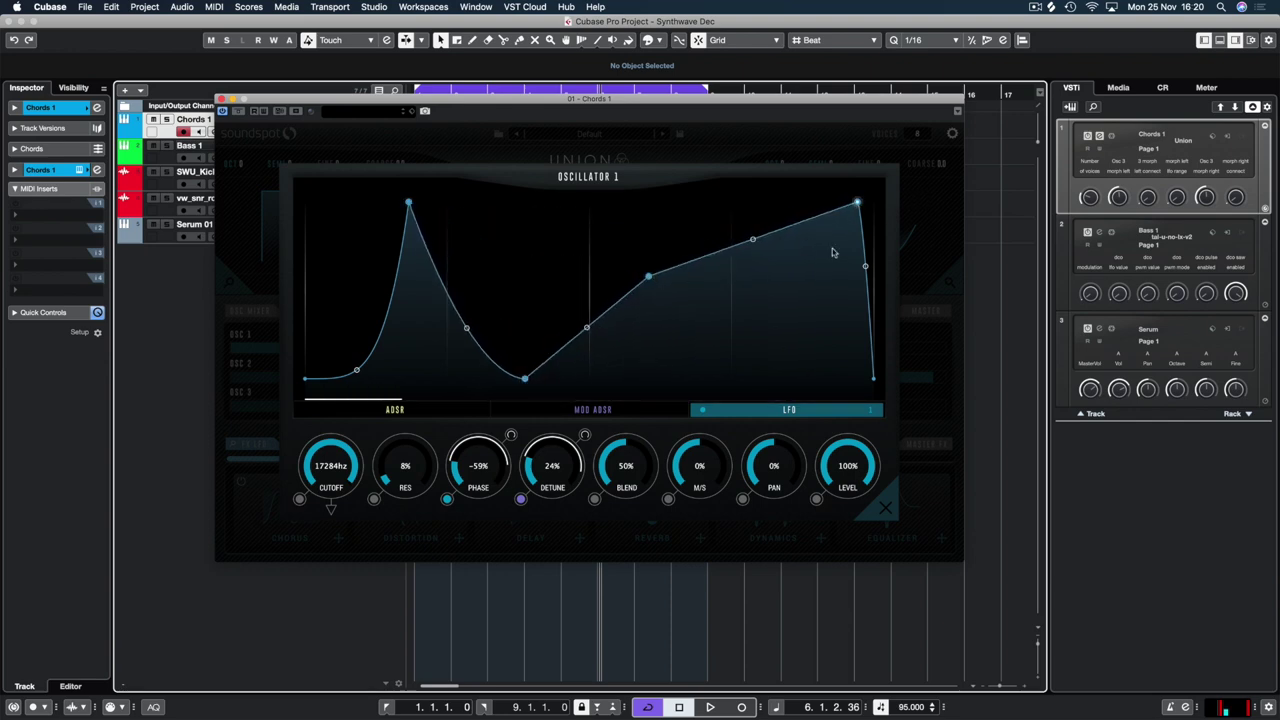
Bend the LFO curve segments into two rounded humps and audition the result
drag(846, 230, 787, 329)
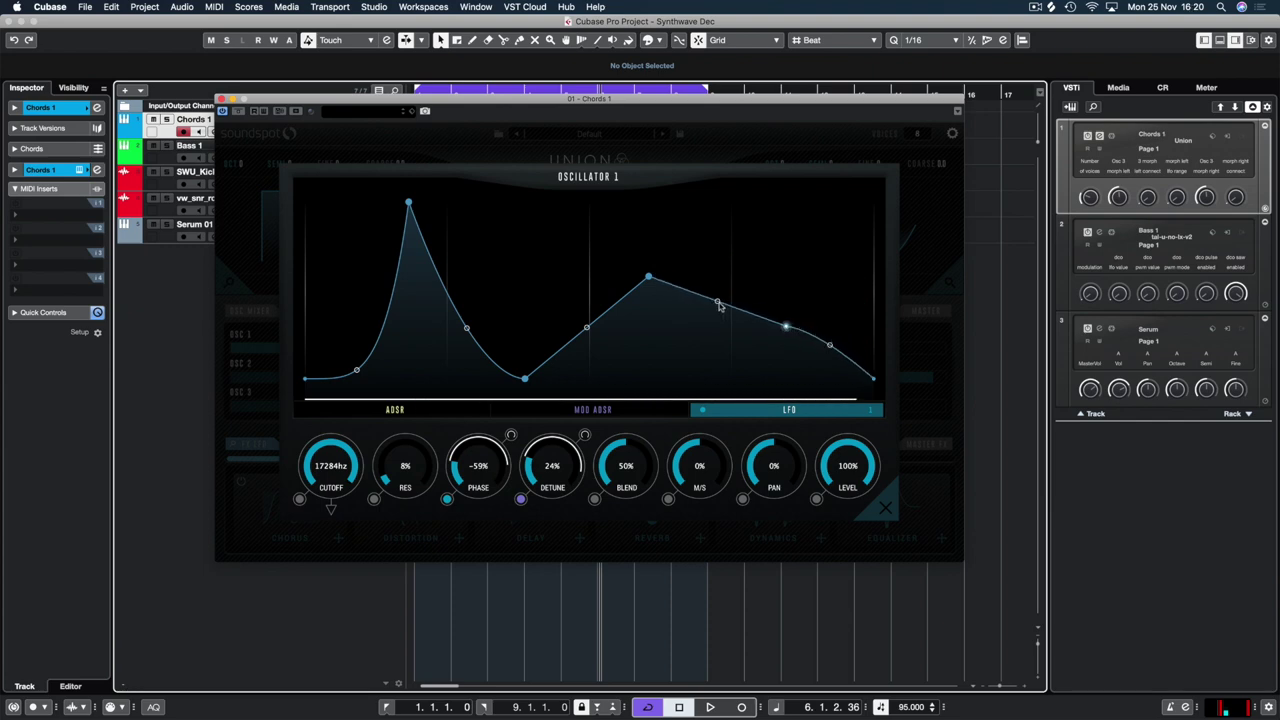
drag(718, 305, 699, 302)
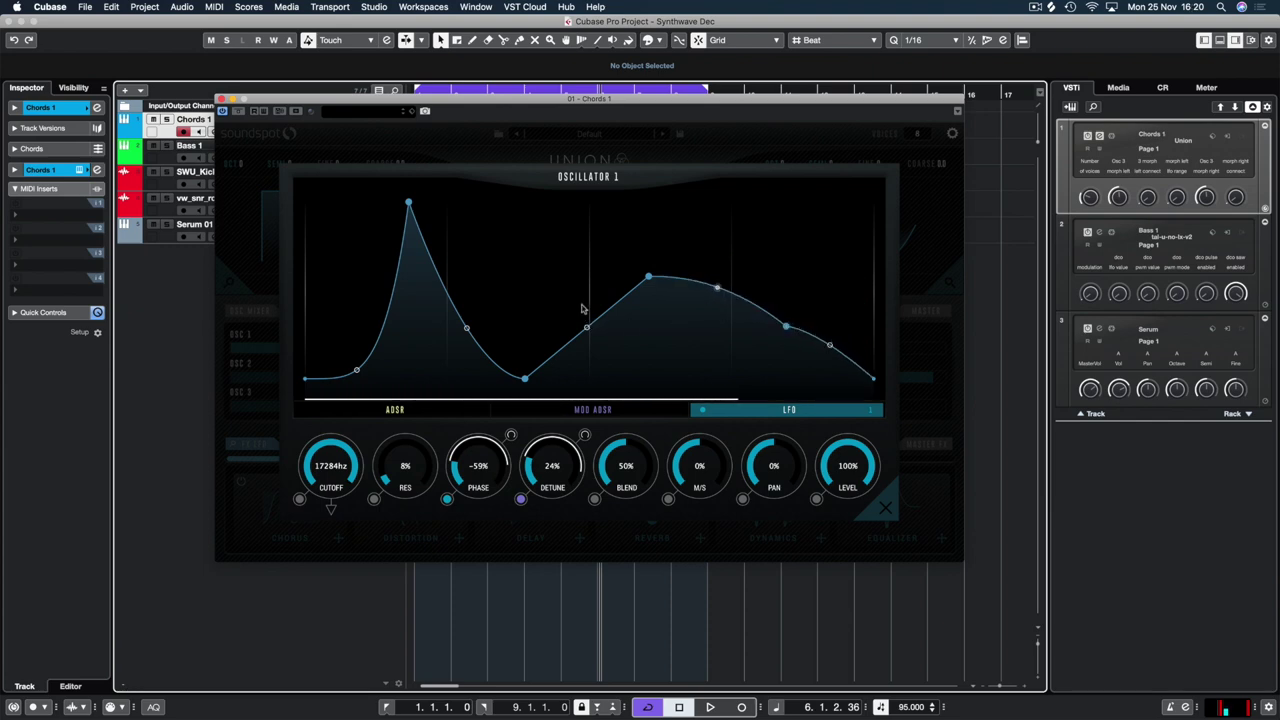
drag(590, 326, 586, 297)
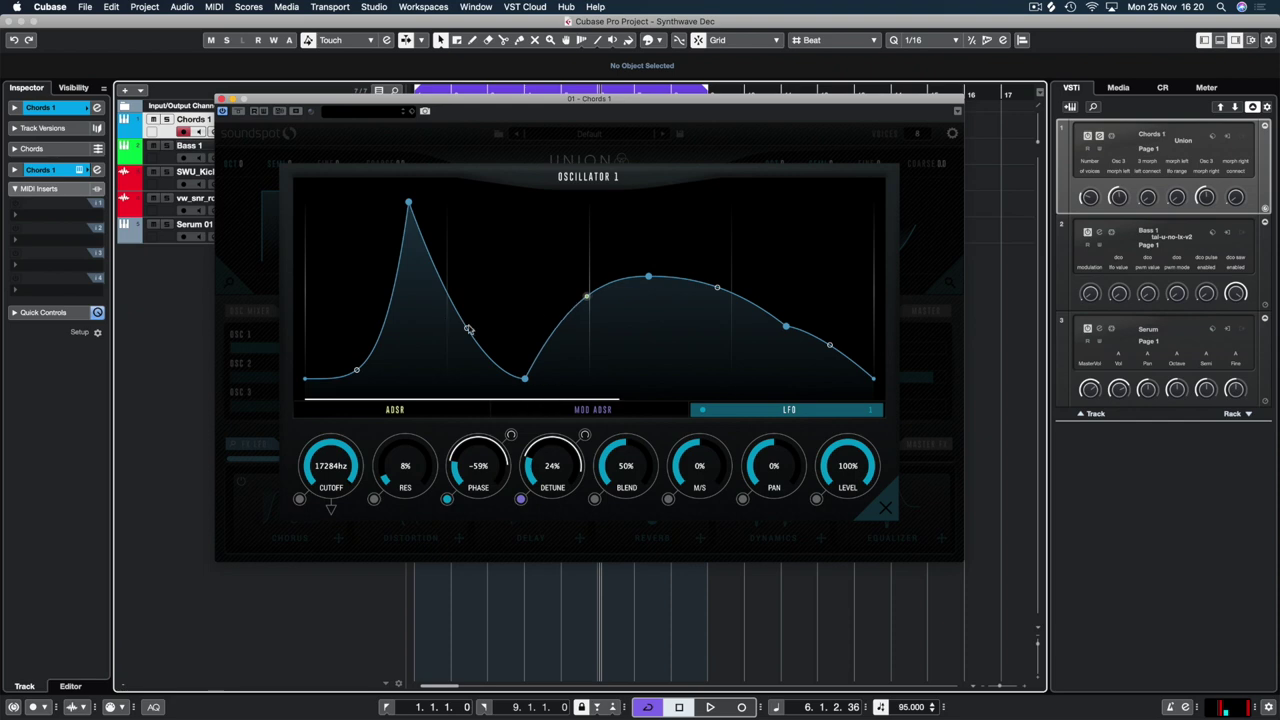
drag(467, 329, 478, 297)
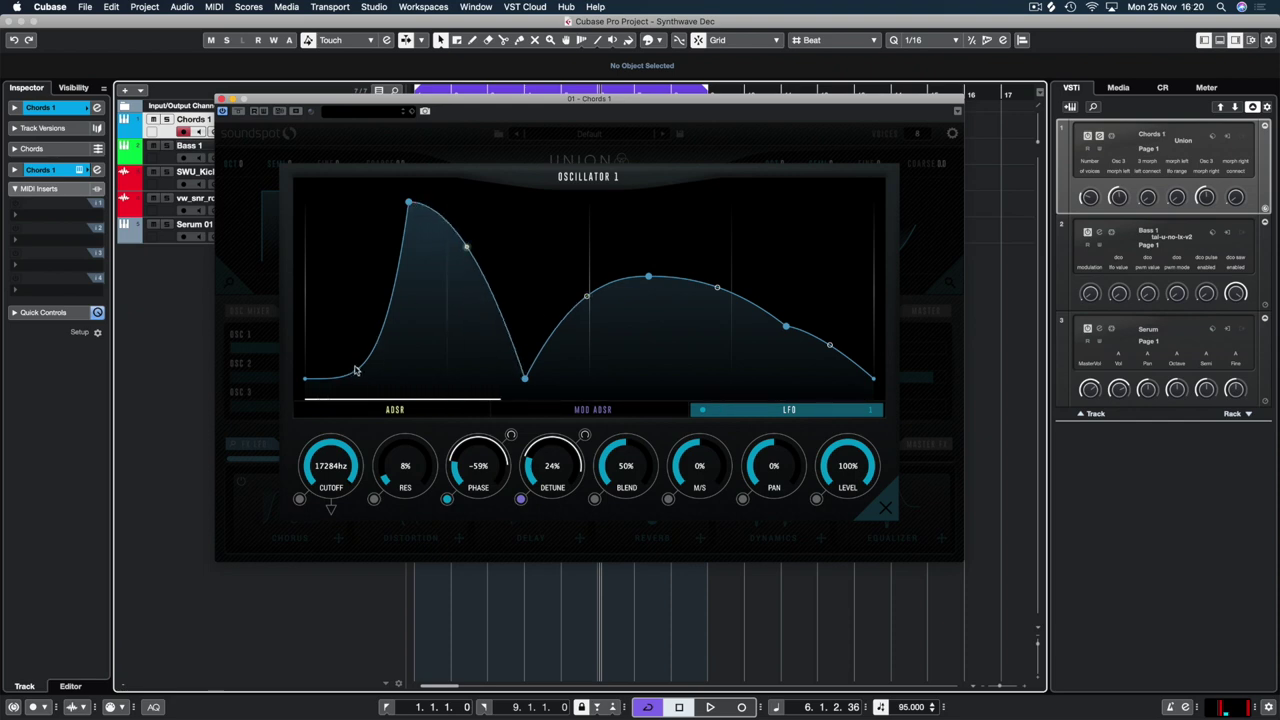
drag(355, 357, 397, 314)
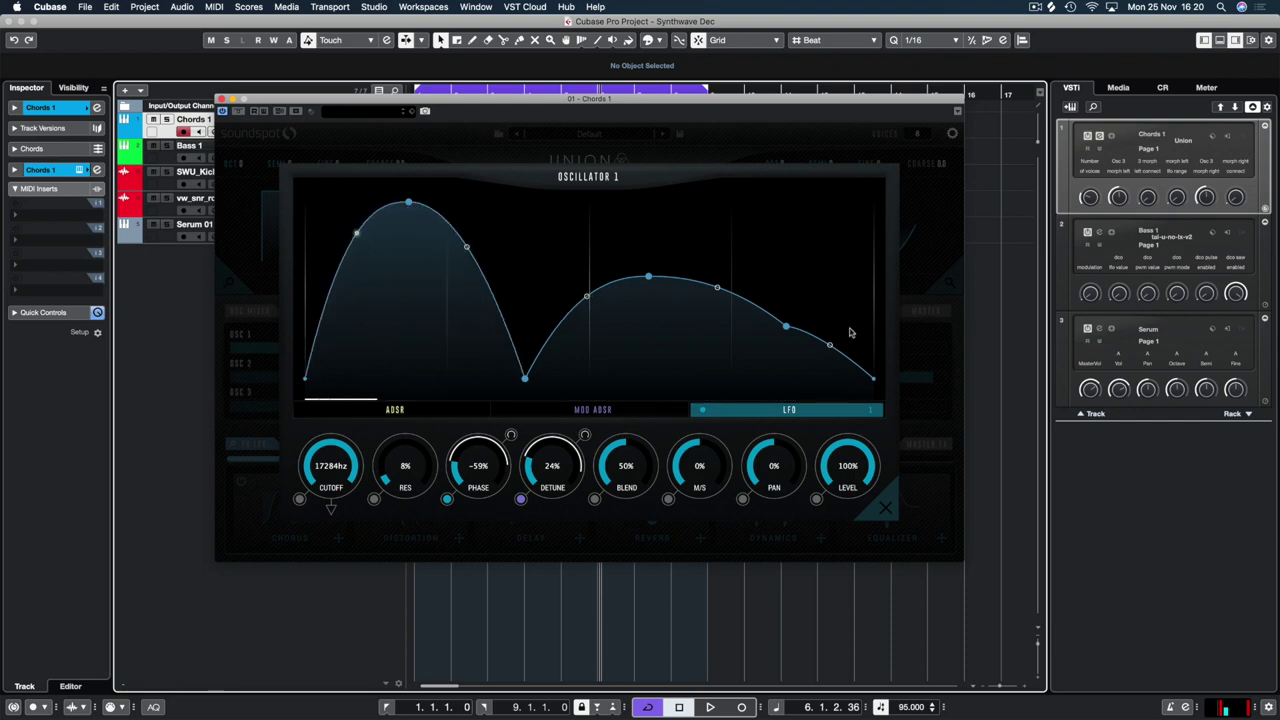
drag(785, 328, 818, 340)
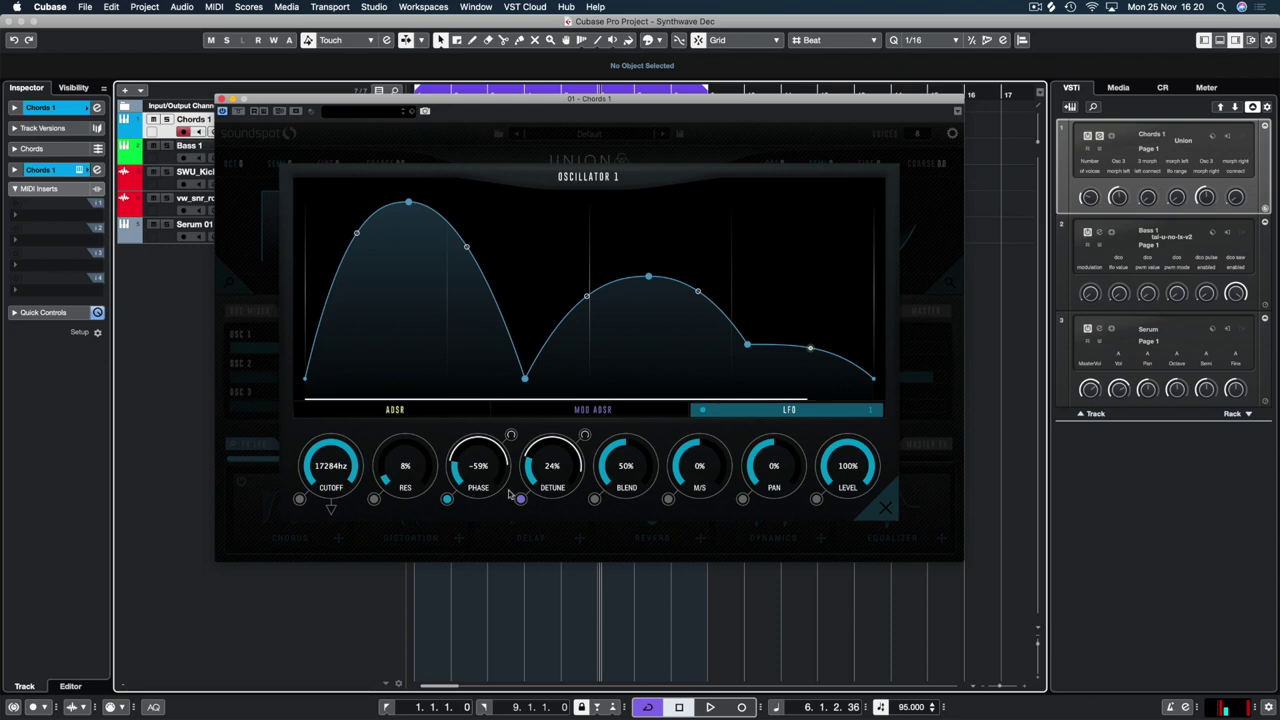
key(space)
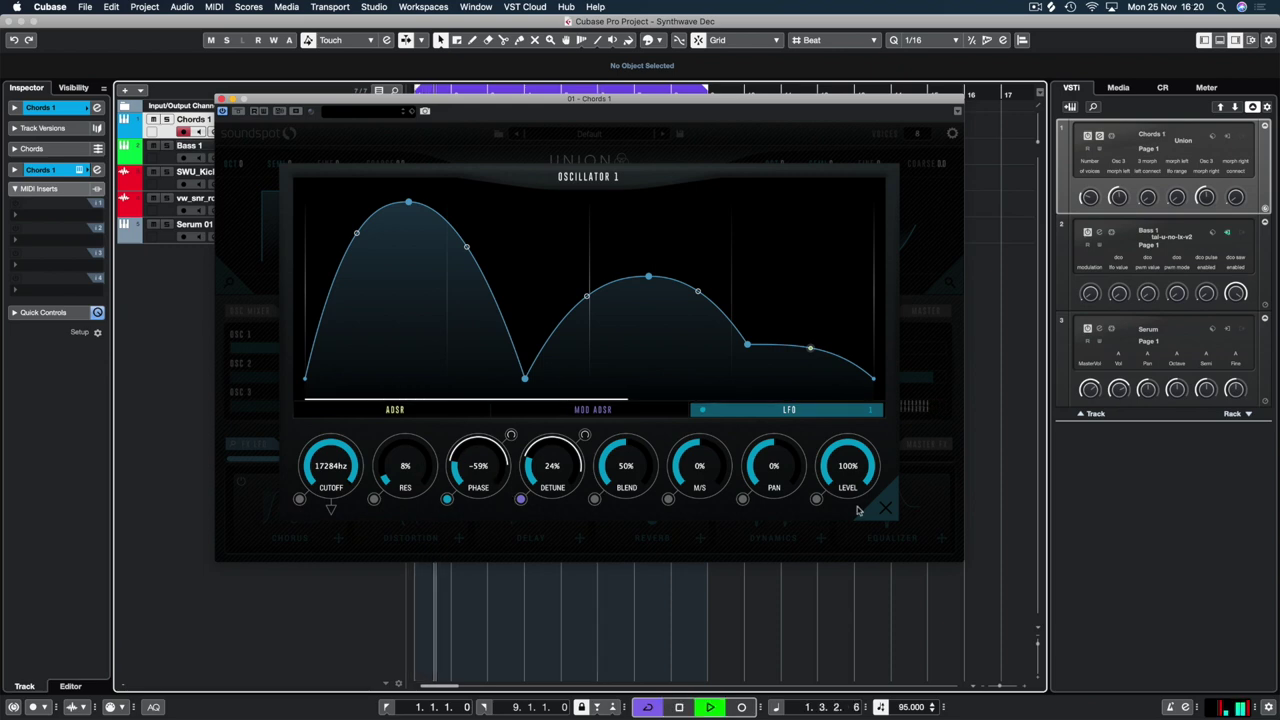
click(884, 508)
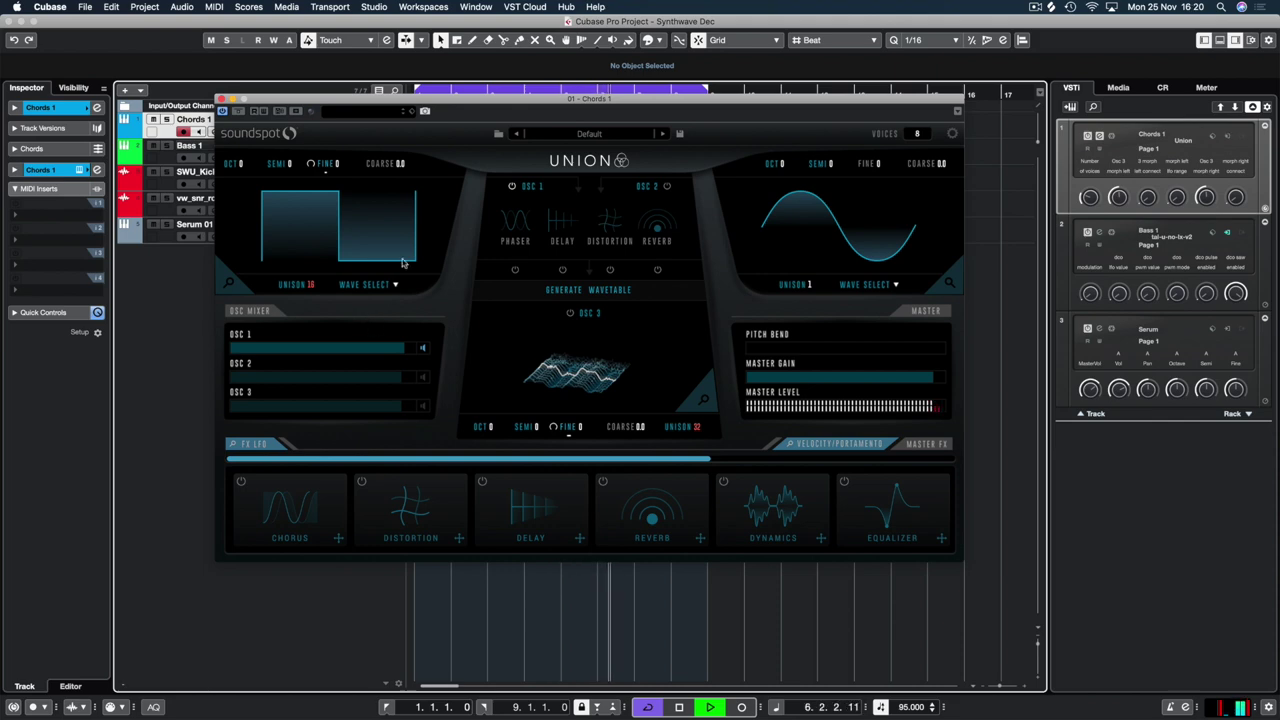
Raise velocity sensitivity to 79% in the Portamento | Velocity panel, leaving glide at 0 ms
key(space)
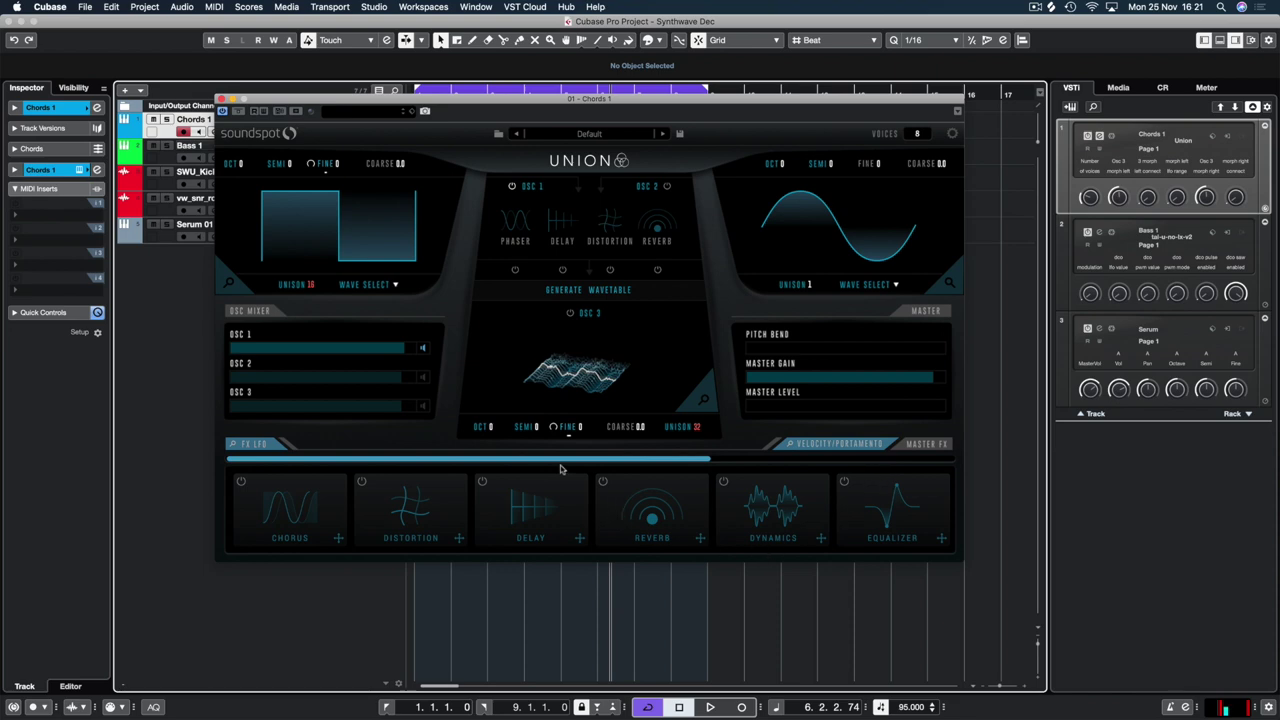
click(804, 449)
drag(676, 293, 683, 227)
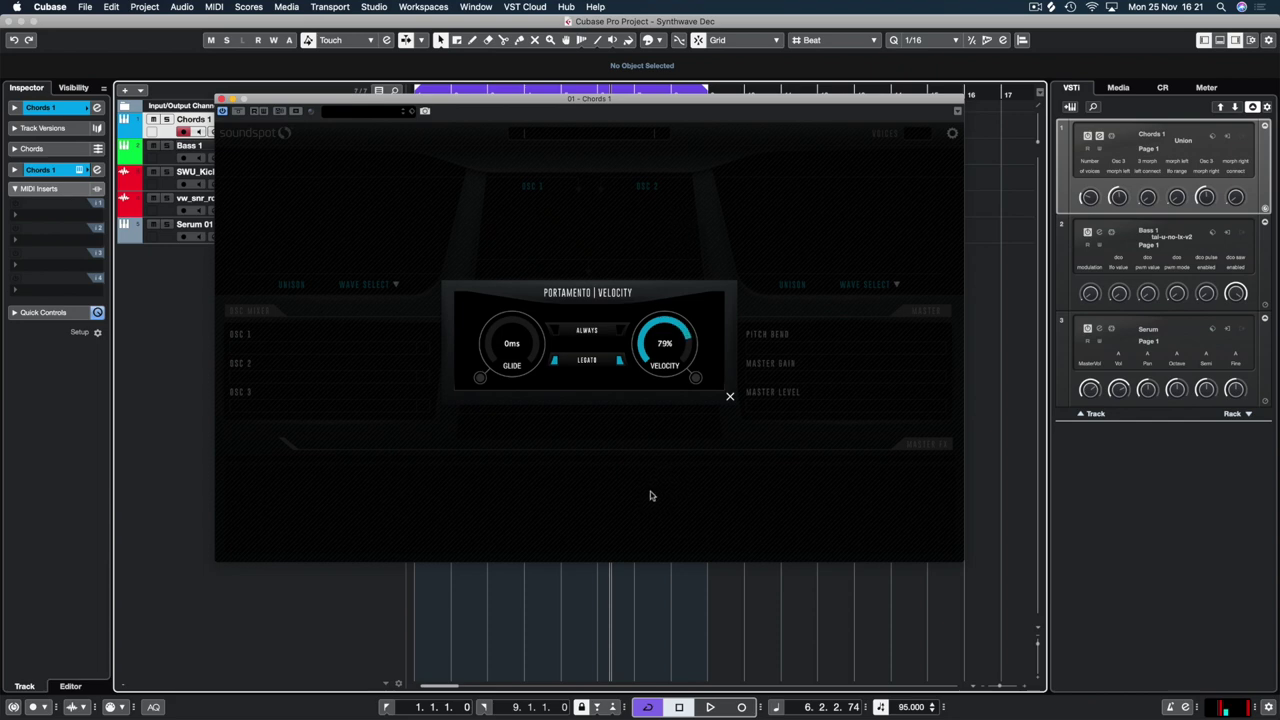
click(729, 399)
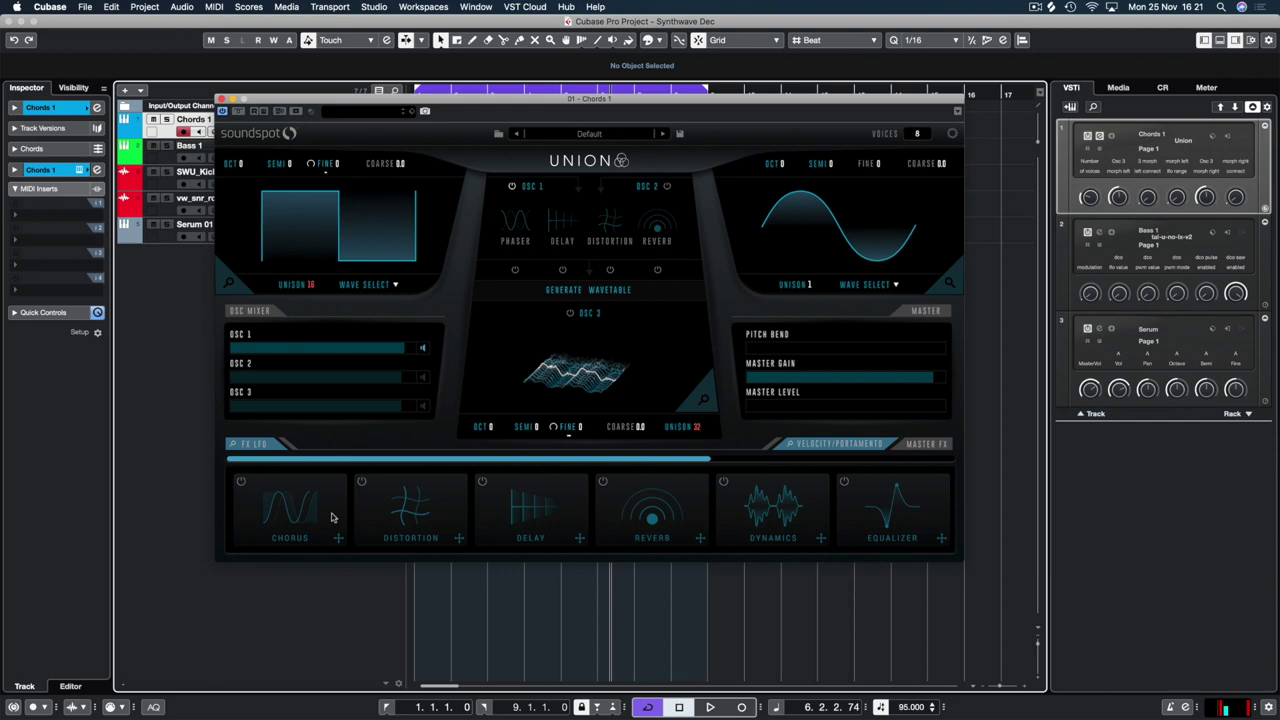
Enable the chorus with depth 42% and mix 39%, comparing it bypassed and on
click(240, 483)
key(space)
click(296, 505)
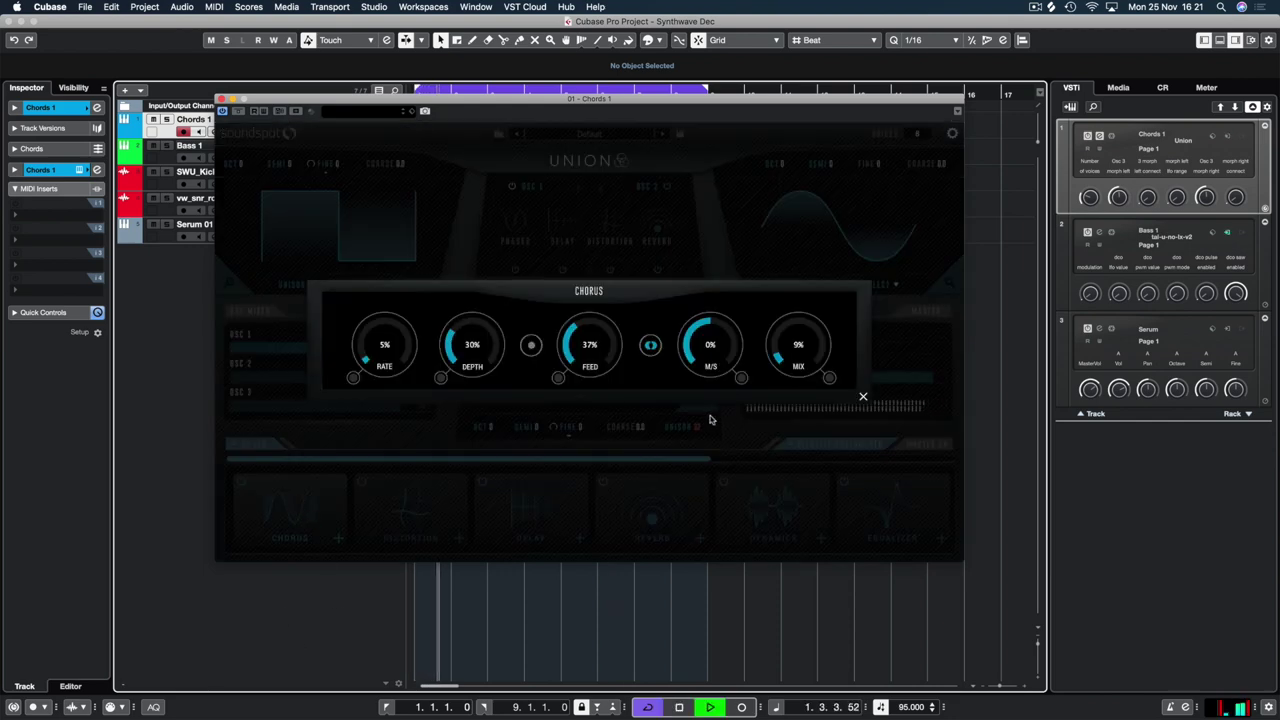
mouse_move(797, 350)
mouse_down()
mouse_move(800, 314)
mouse_move(800, 349)
mouse_up()
drag(477, 348, 485, 328)
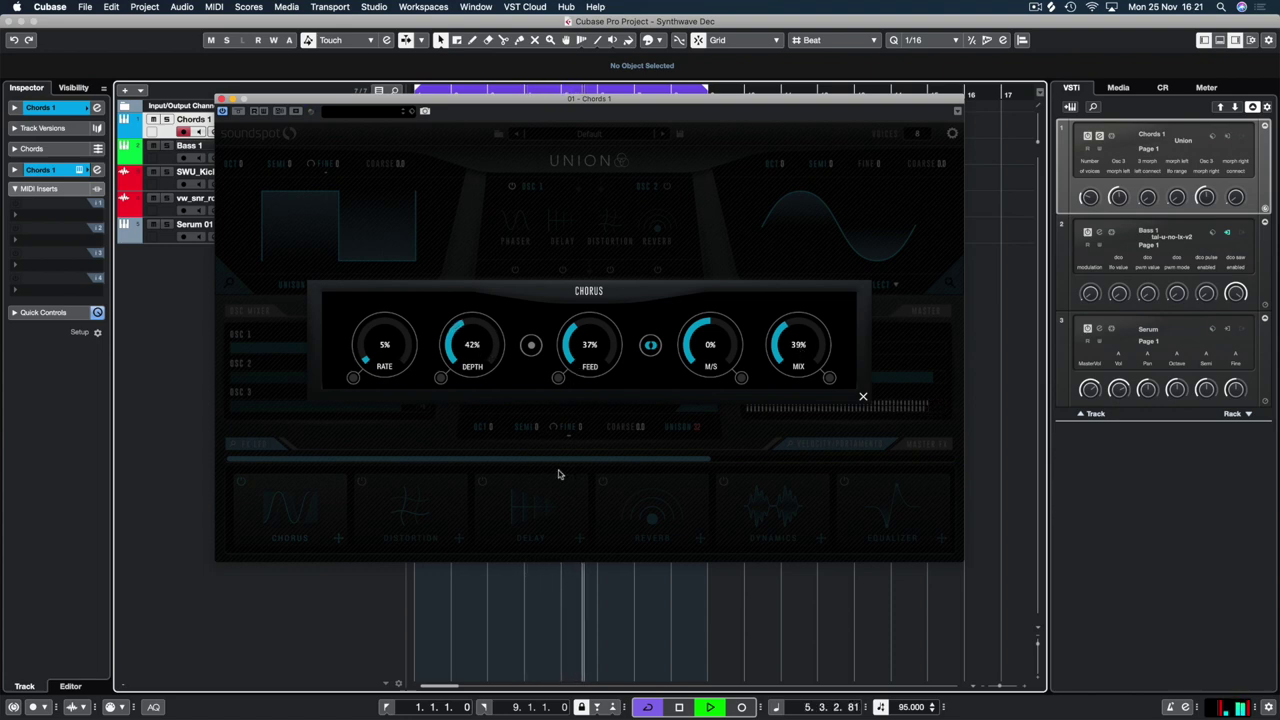
click(860, 396)
click(241, 483)
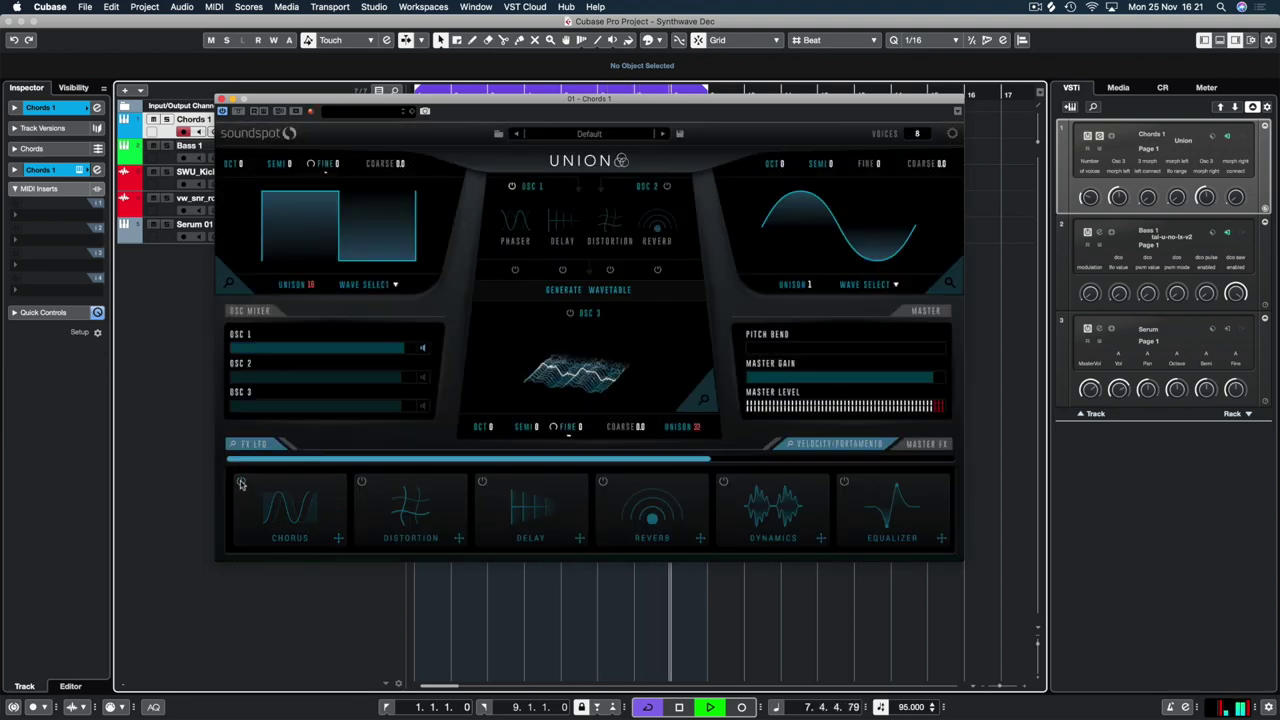
click(241, 483)
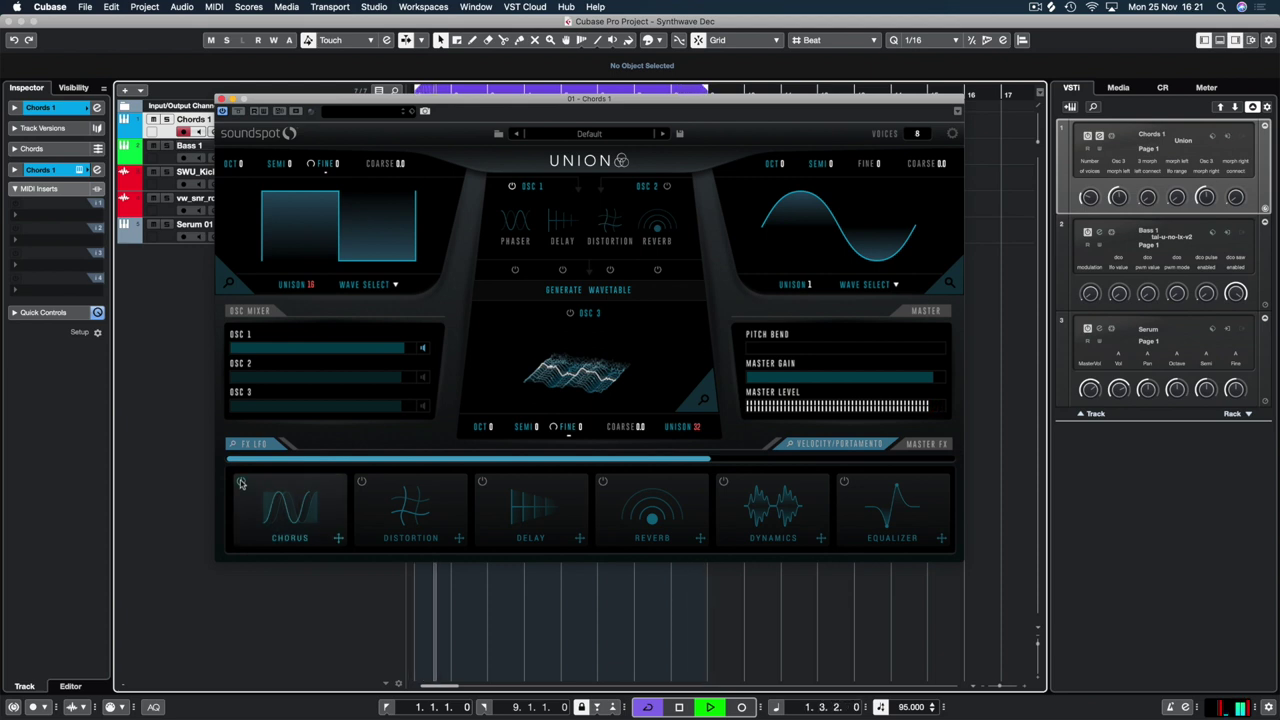
key(space)
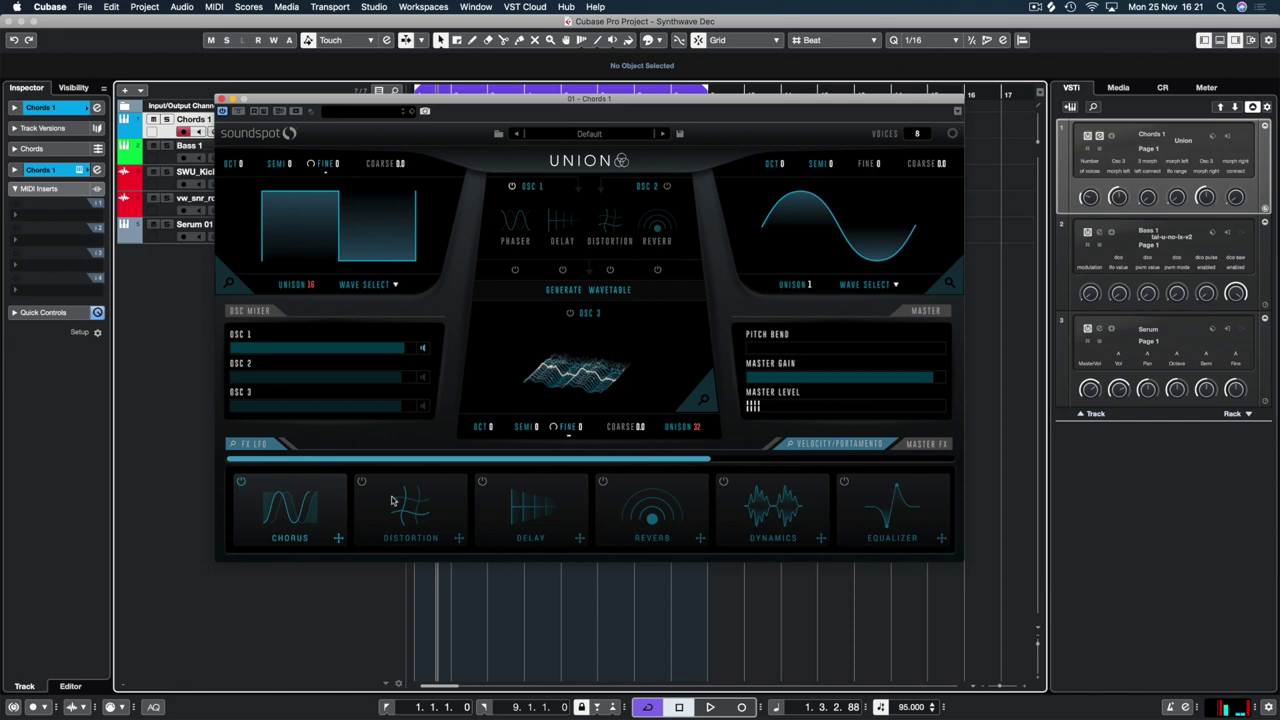
Switch on the distortion and equalizer, placing the equalizer right after the chorus
click(361, 483)
click(844, 483)
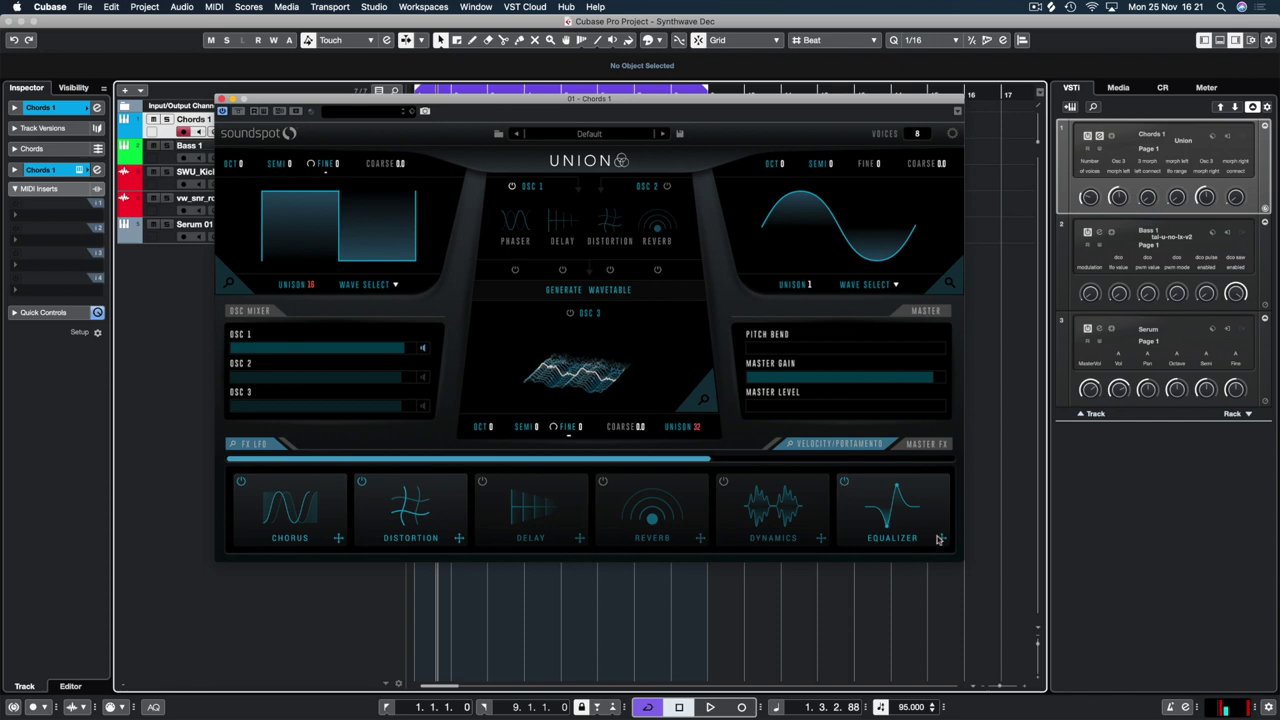
drag(941, 540, 338, 540)
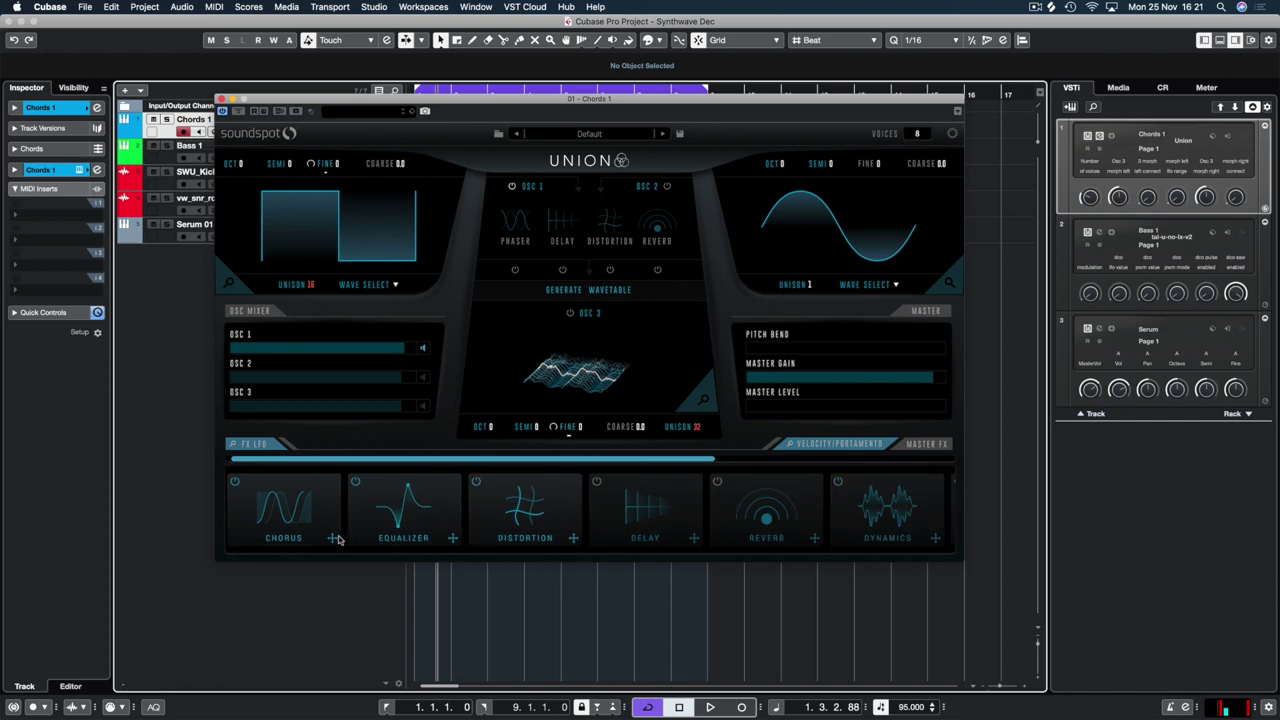
Raise distortion drive to about 82% and mix to about 68% while auditioning
click(513, 507)
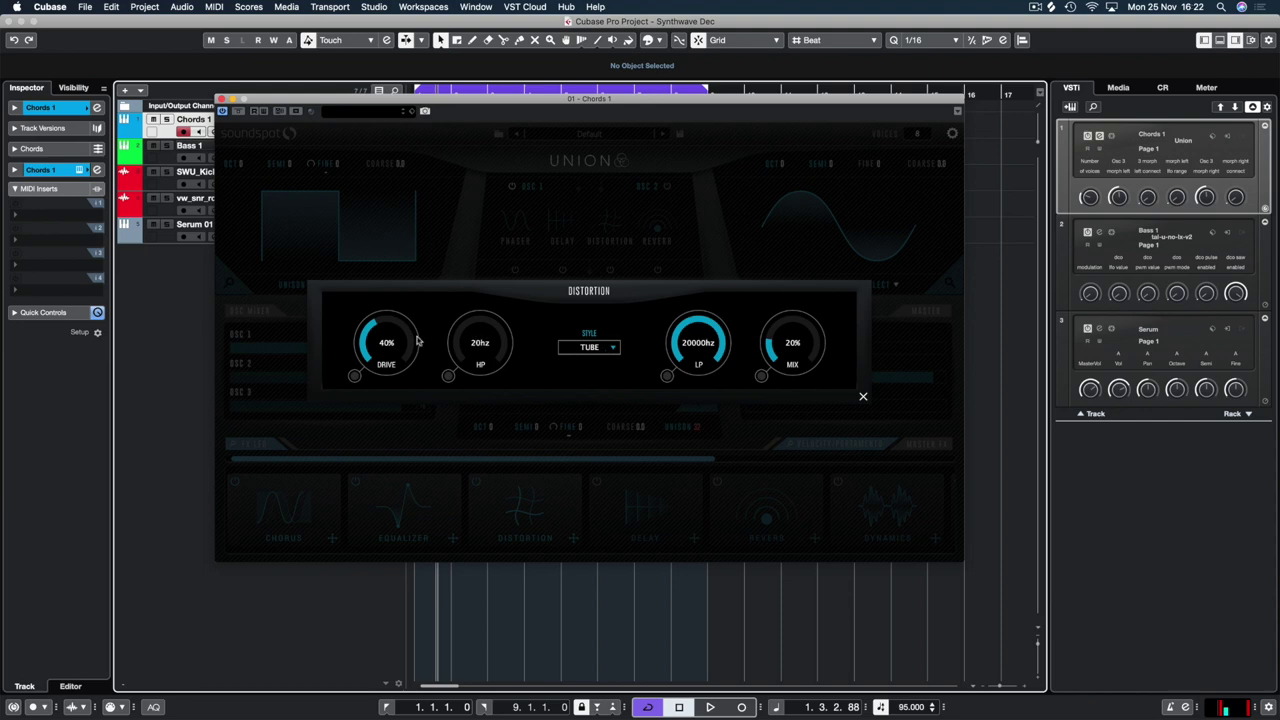
drag(387, 344, 411, 284)
drag(803, 350, 805, 238)
key(space)
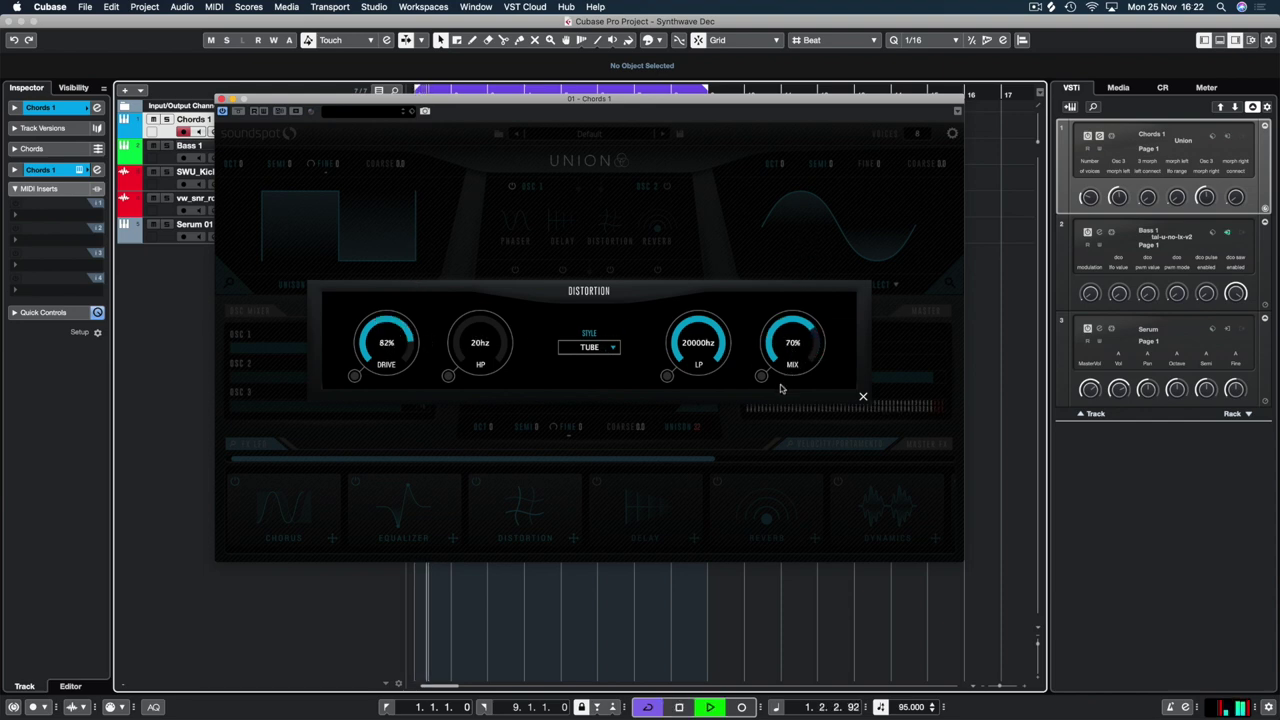
key(space)
key(space)
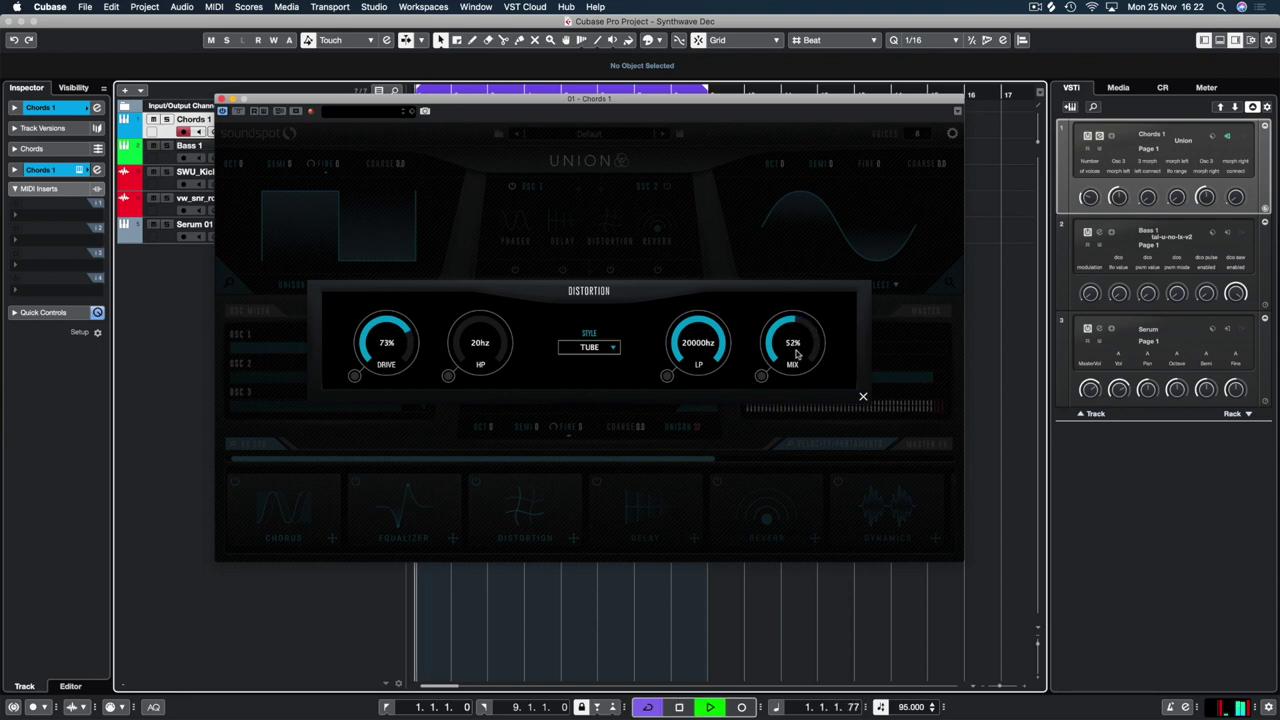
key(space)
Switch the distortion style to DIGITAL and bring its mix down to about 6%
click(588, 349)
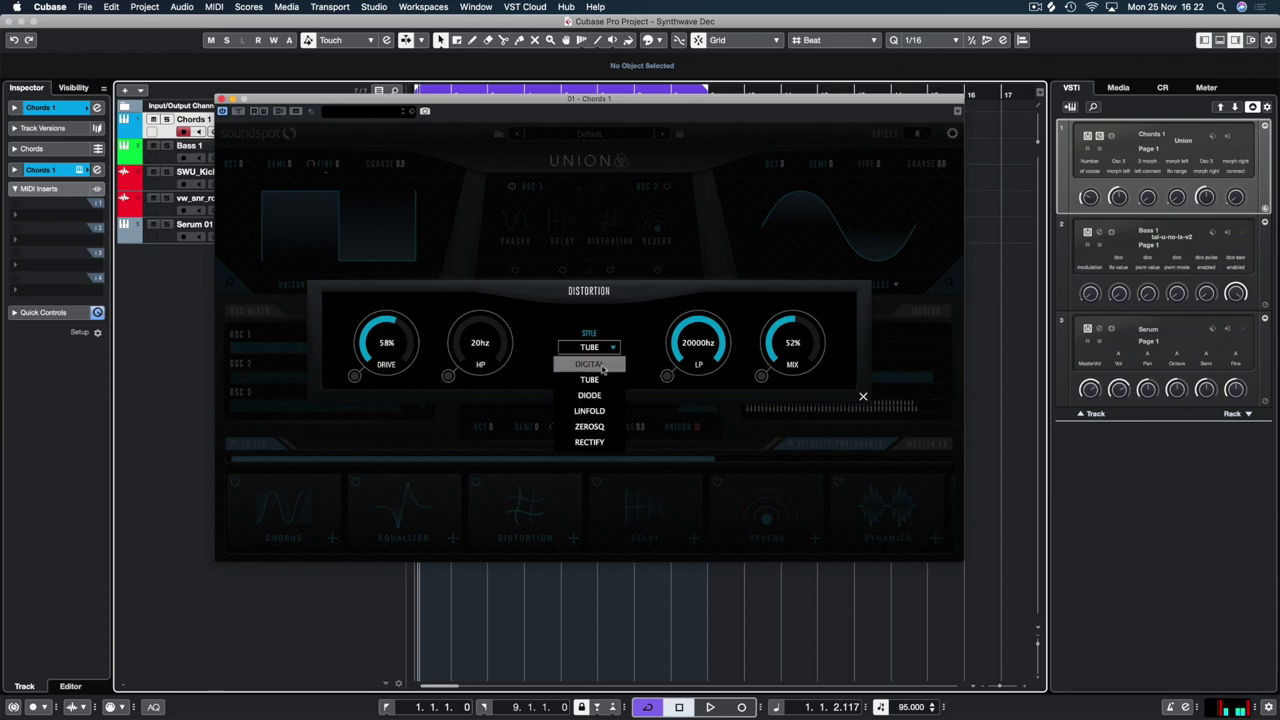
click(617, 370)
key(space)
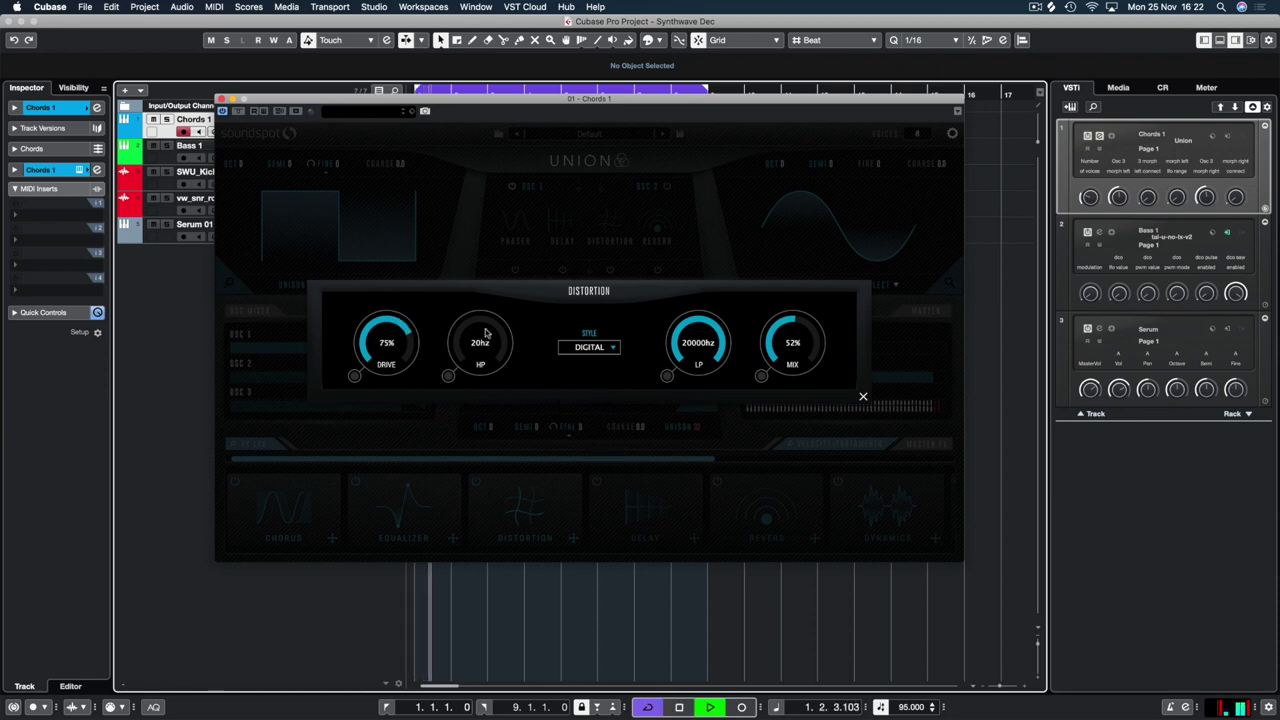
drag(808, 345, 802, 285)
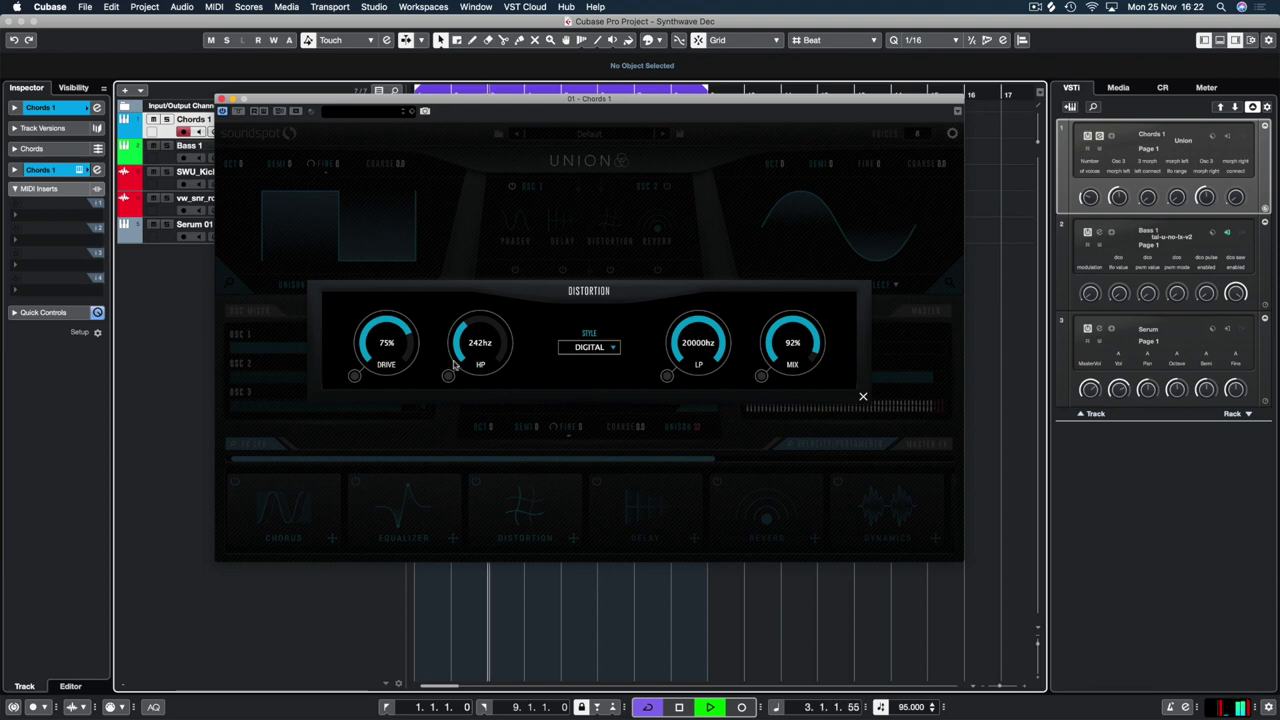
key(space)
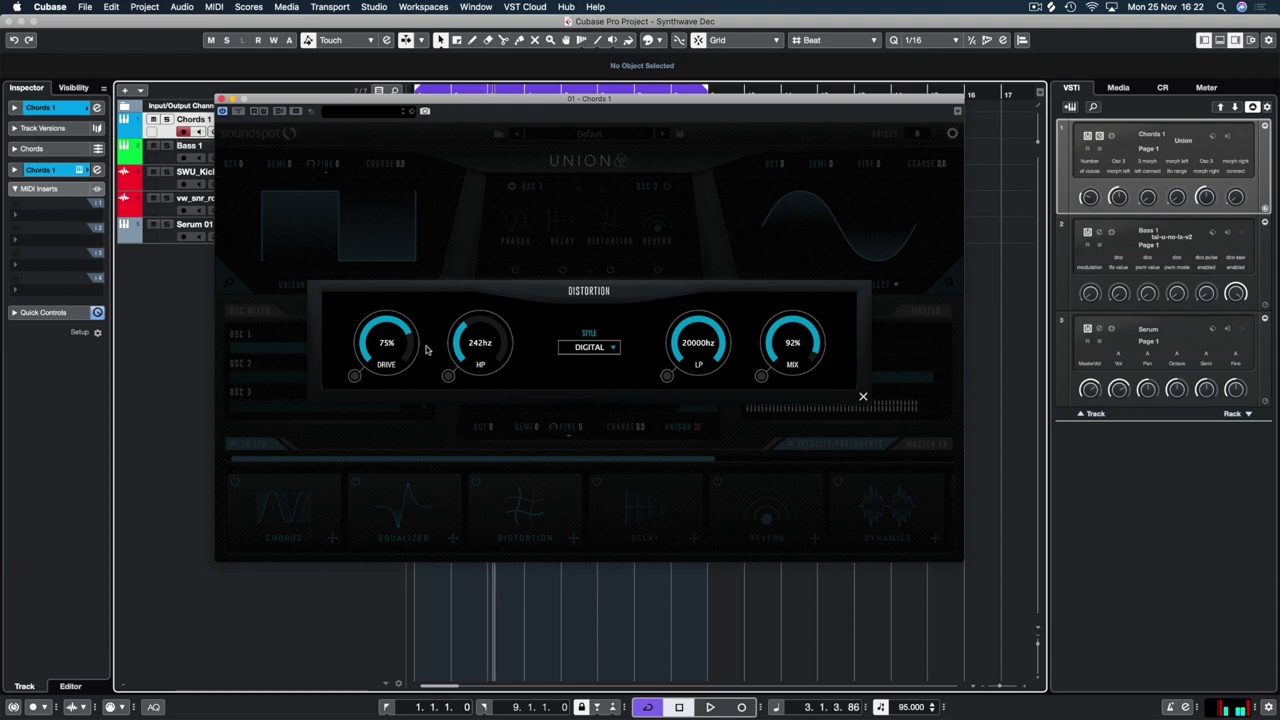
drag(800, 343, 769, 479)
Shape FX LFO 1 into a steep decaying spike that drops to flat
click(333, 444)
click(248, 446)
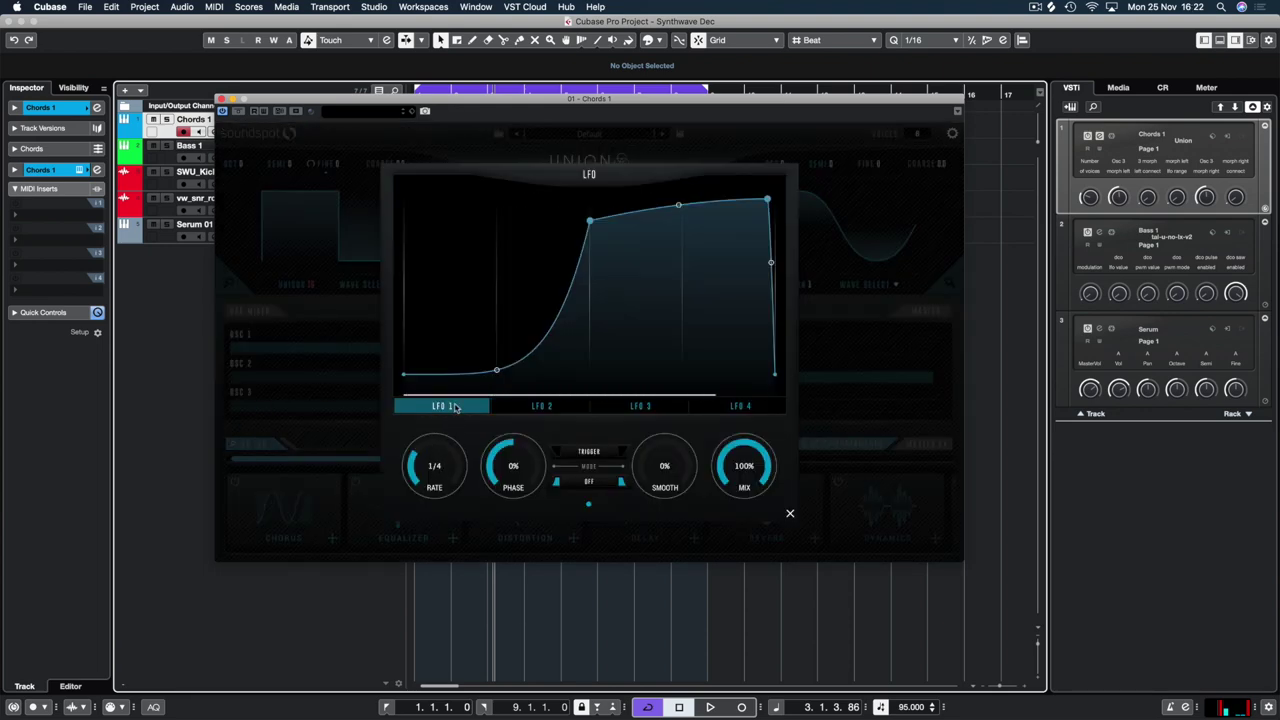
drag(590, 220, 339, 155)
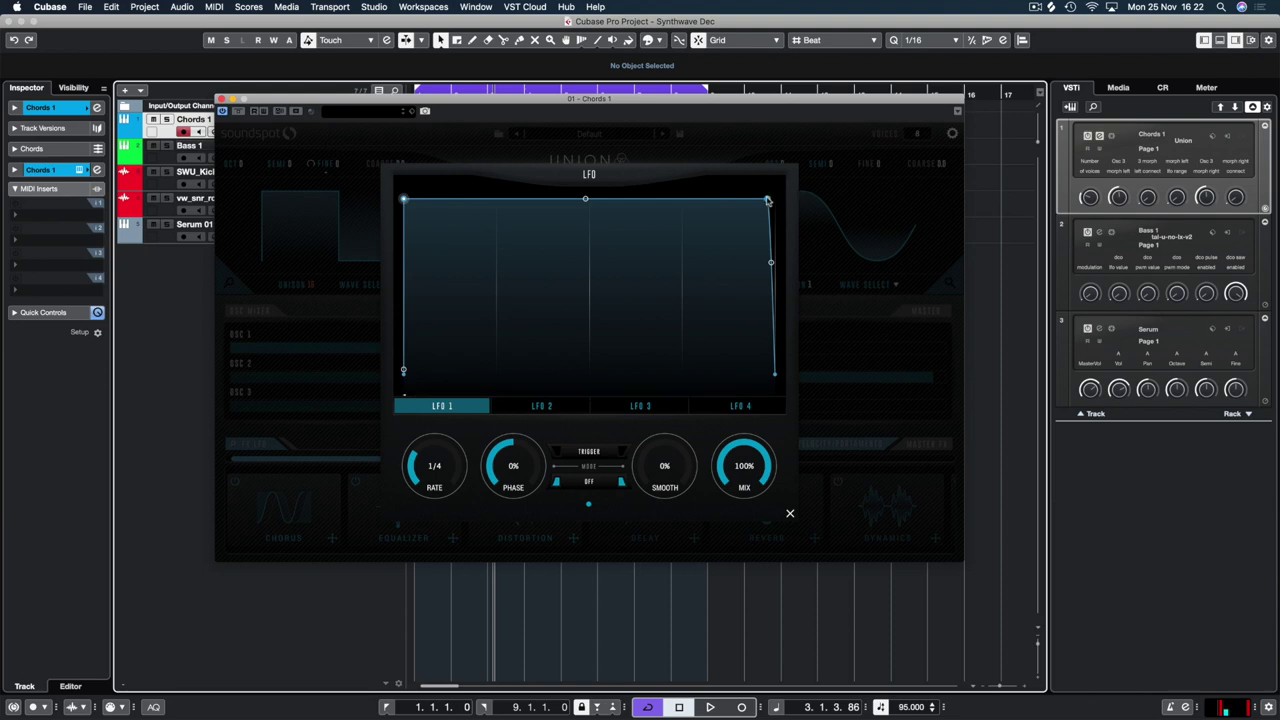
drag(768, 200, 450, 385)
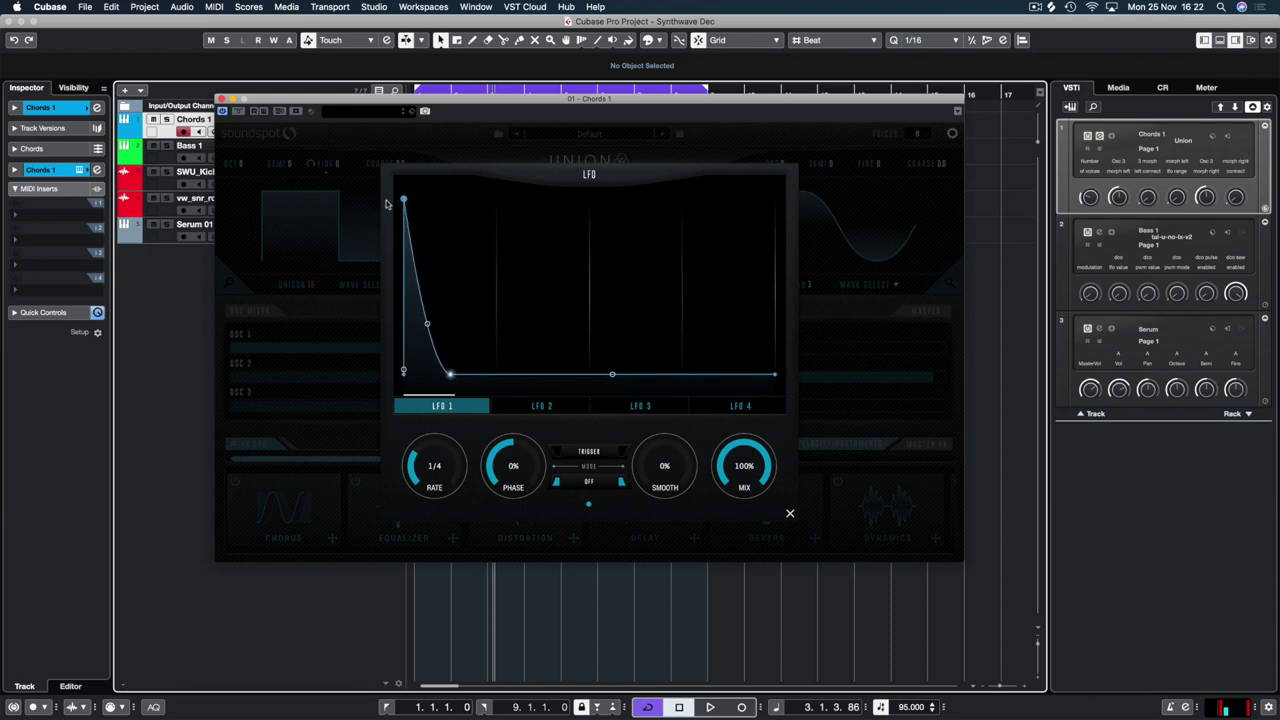
drag(428, 326, 417, 360)
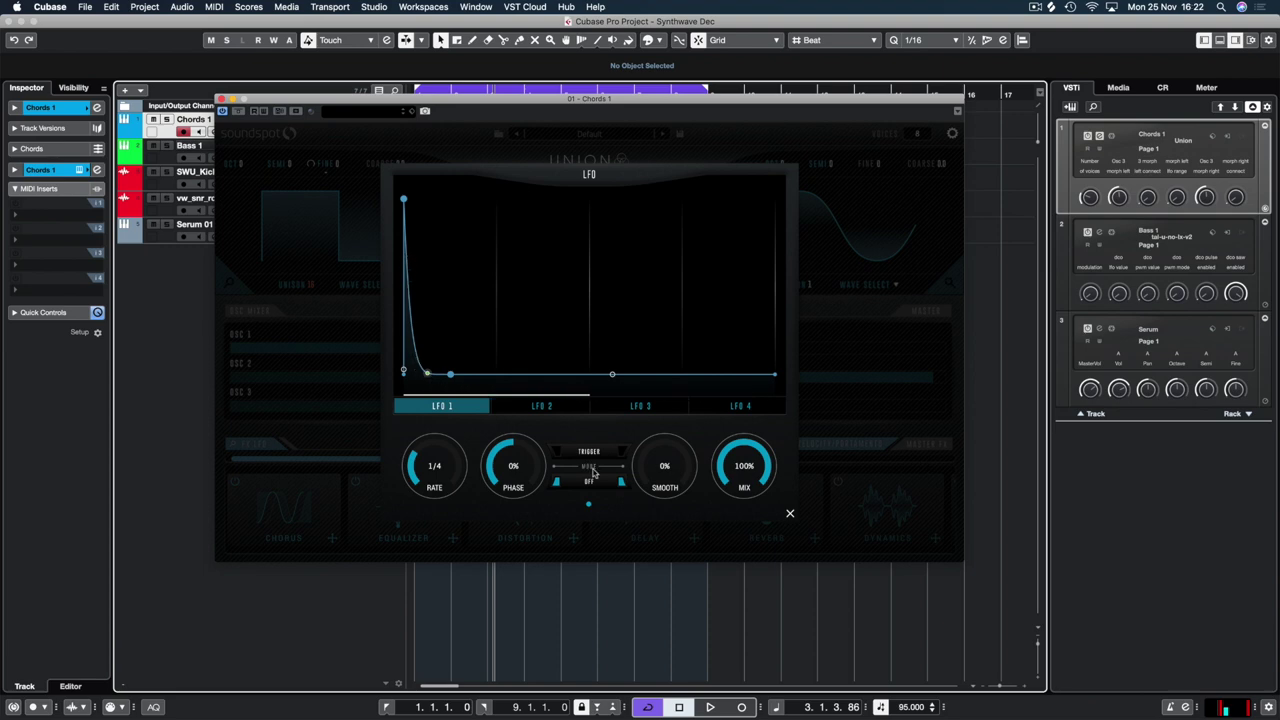
click(790, 513)
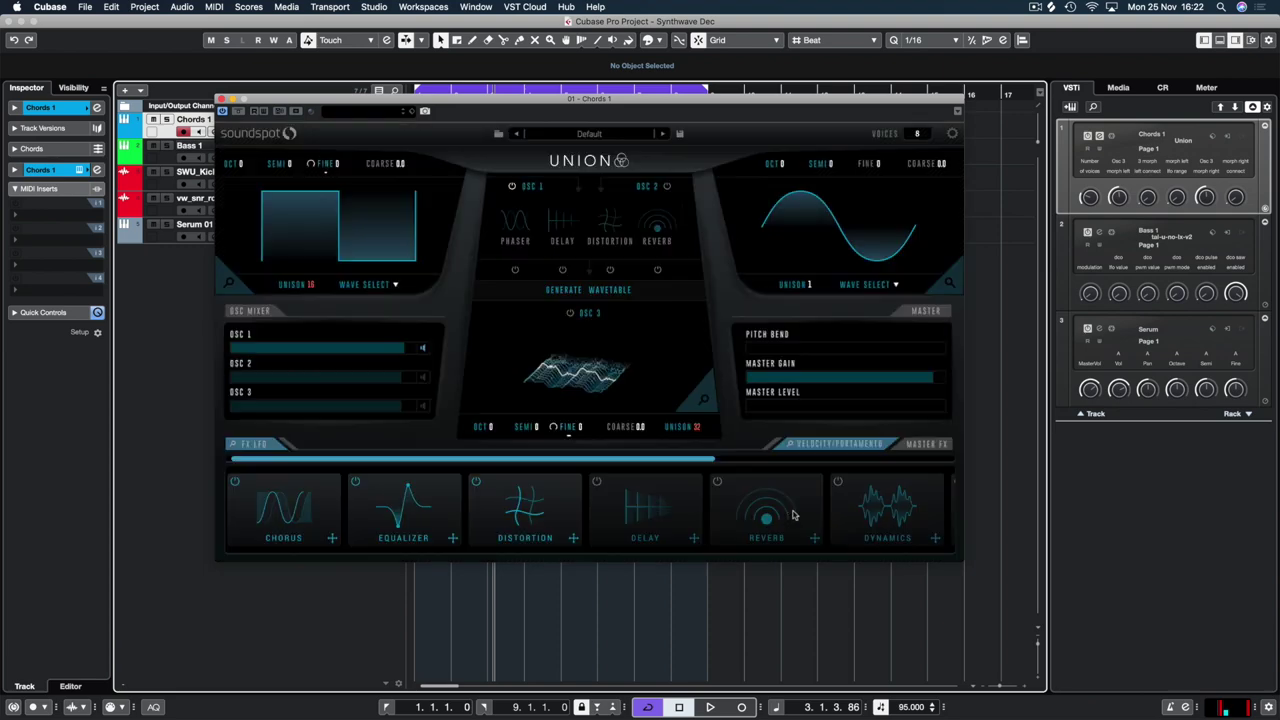
Enable FX LFO modulation on the distortion's 7% mix and audition the patch
click(520, 510)
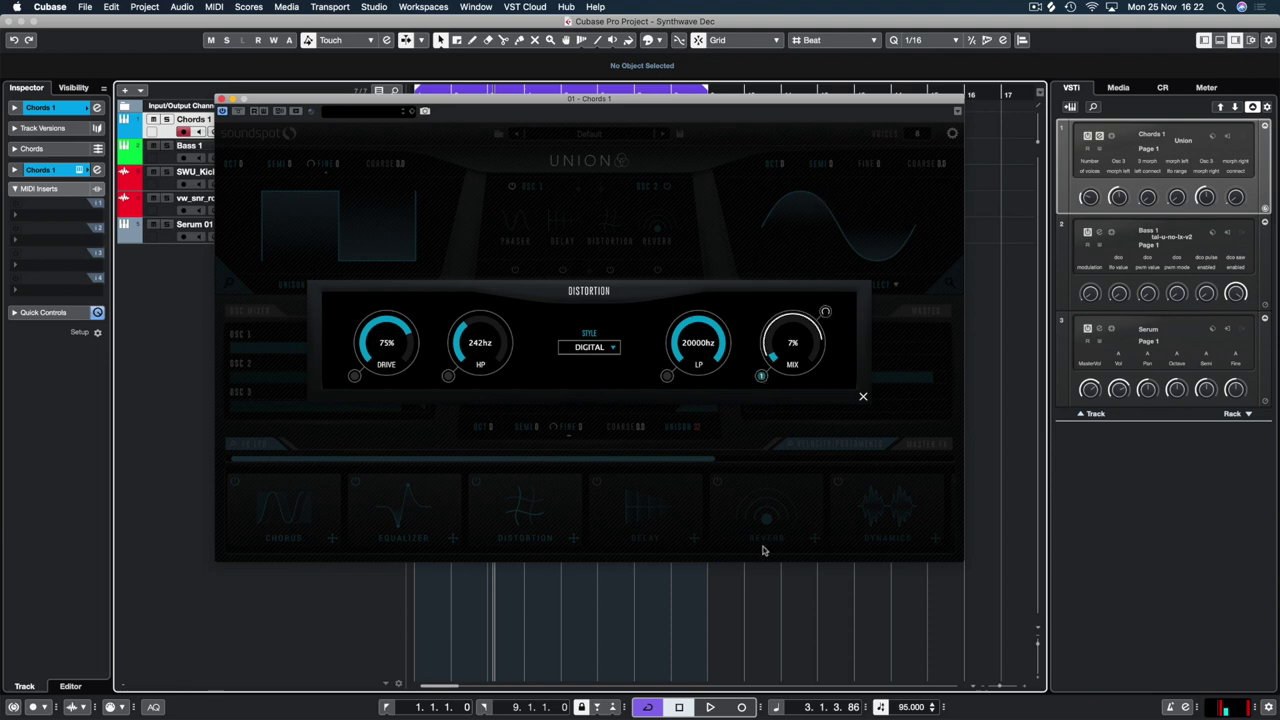
key(space)
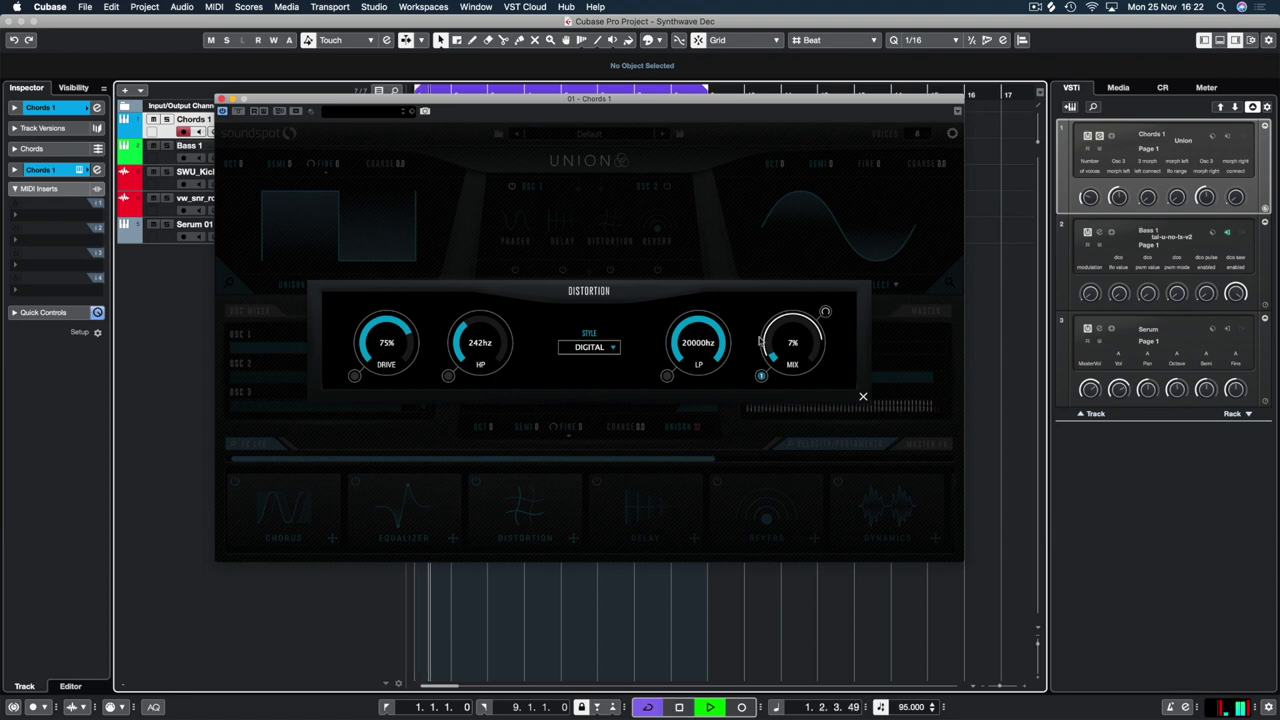
click(863, 397)
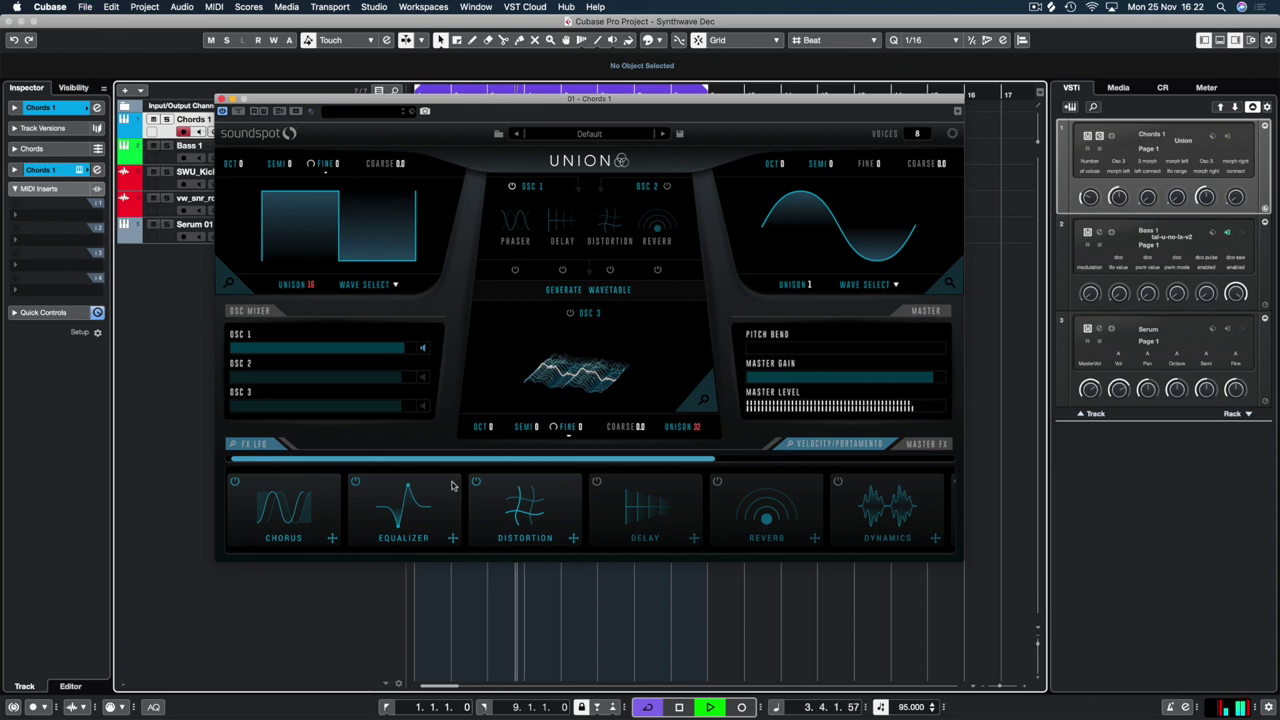
Assign the FX LFO to the gain of the third (7501 Hz) and second (1308 Hz) equalizer bands
click(422, 519)
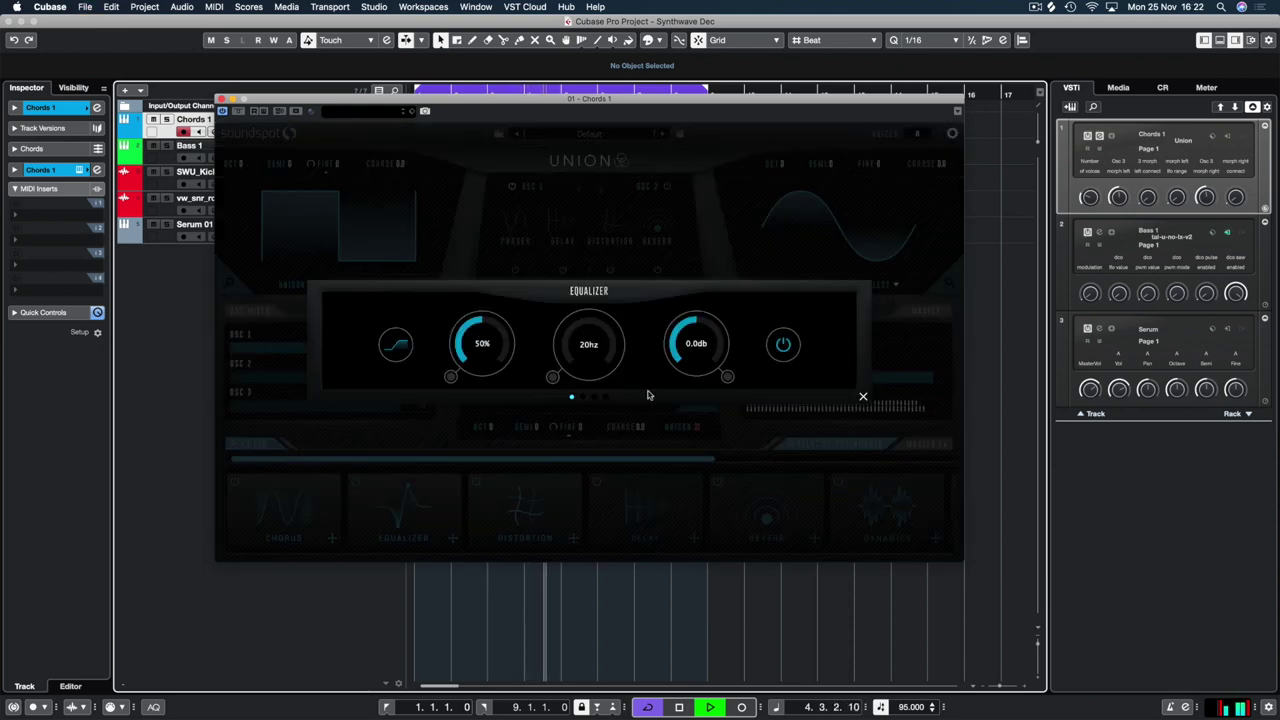
click(605, 398)
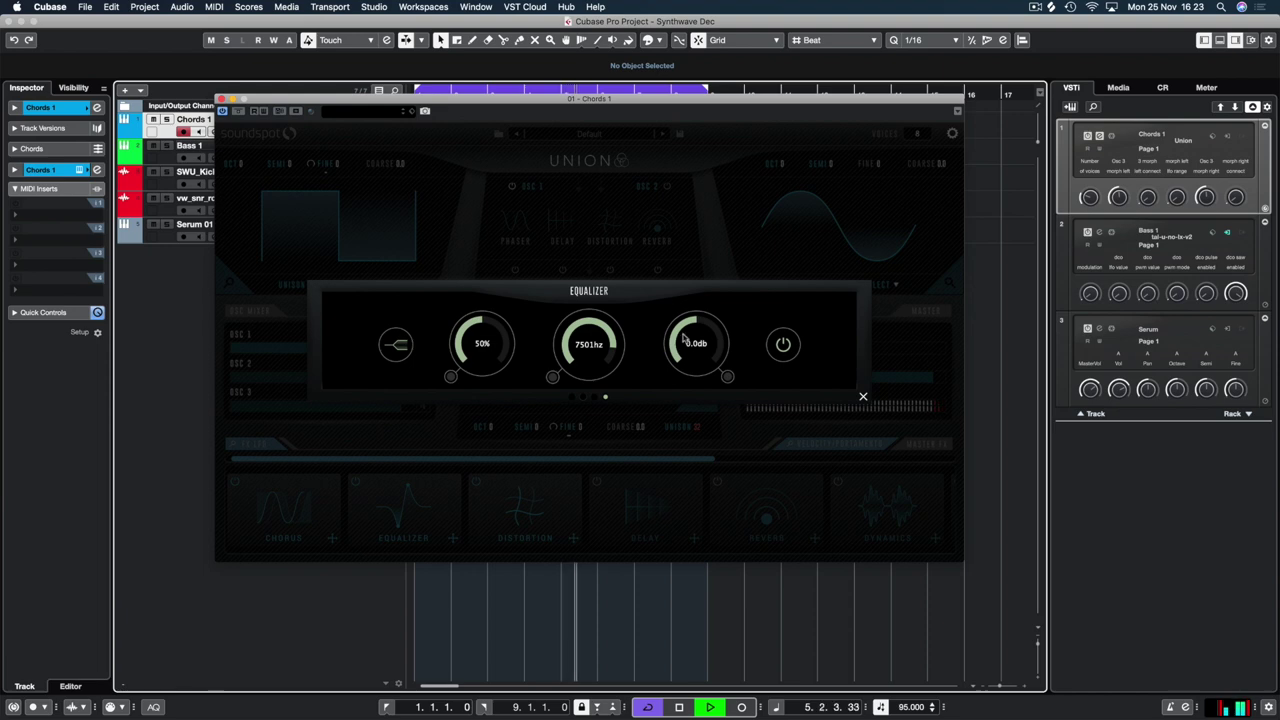
drag(728, 383, 733, 290)
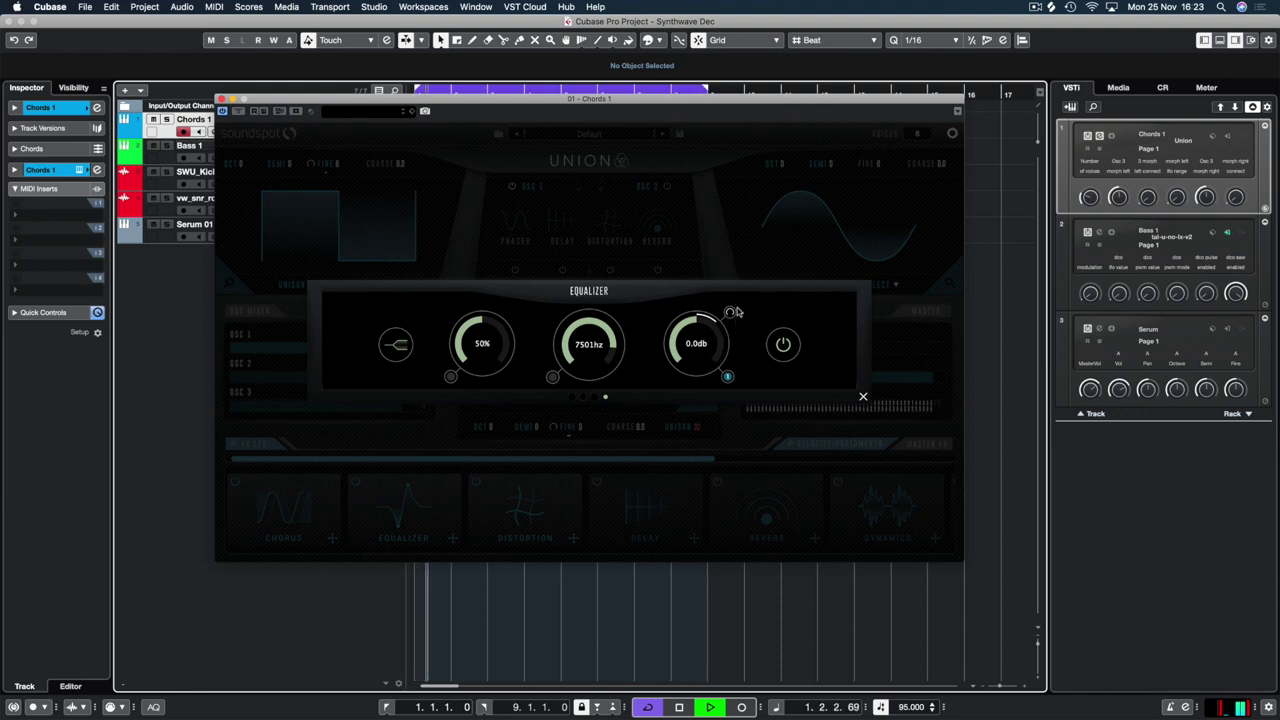
click(594, 397)
click(727, 375)
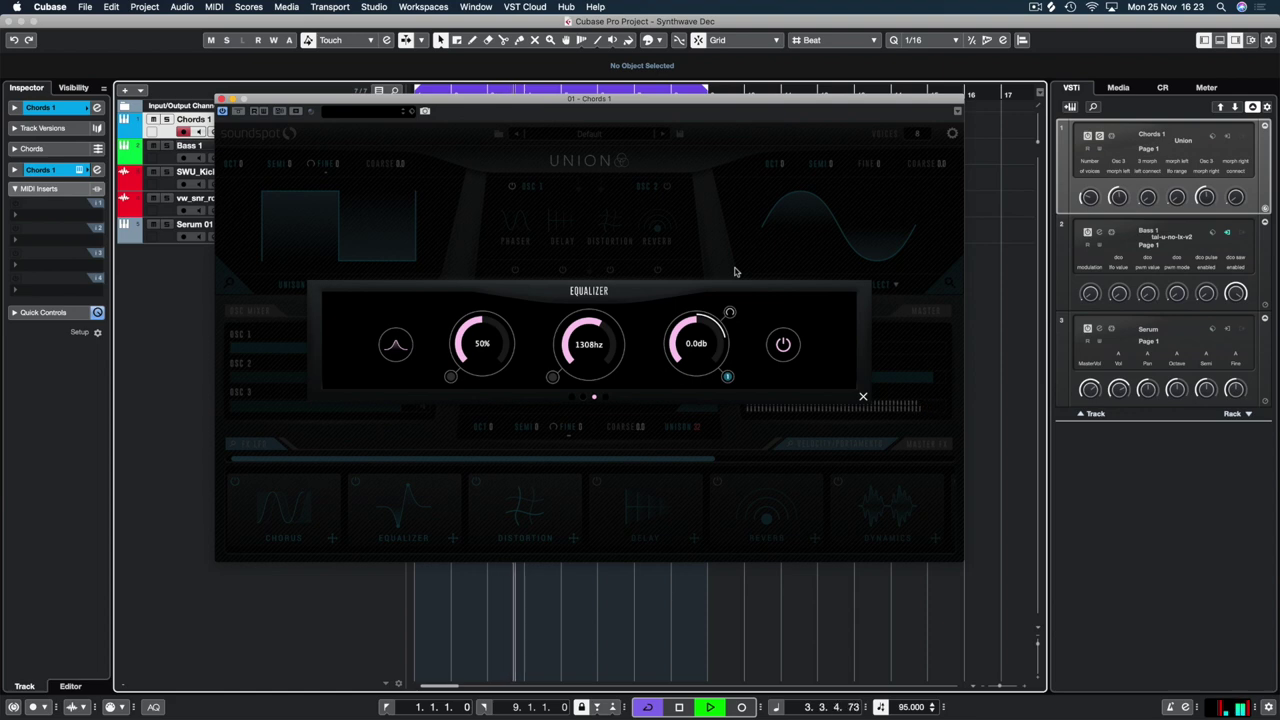
click(863, 396)
key(space)
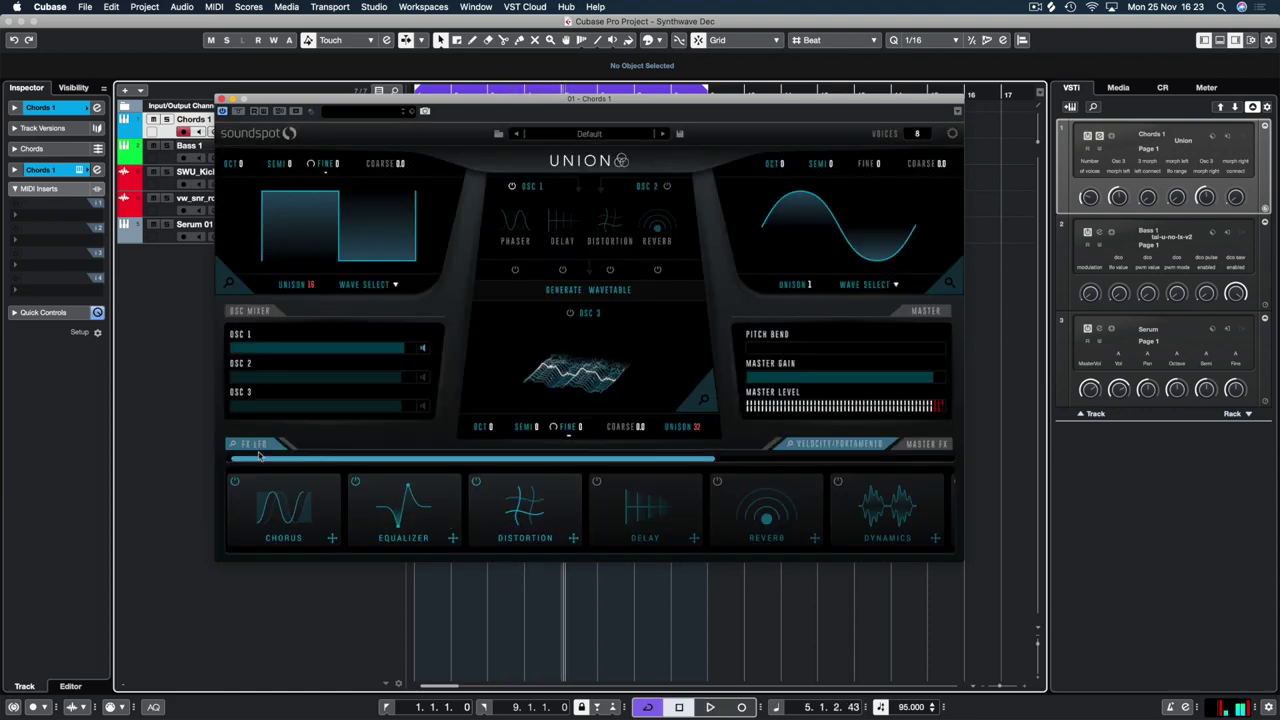
click(255, 446)
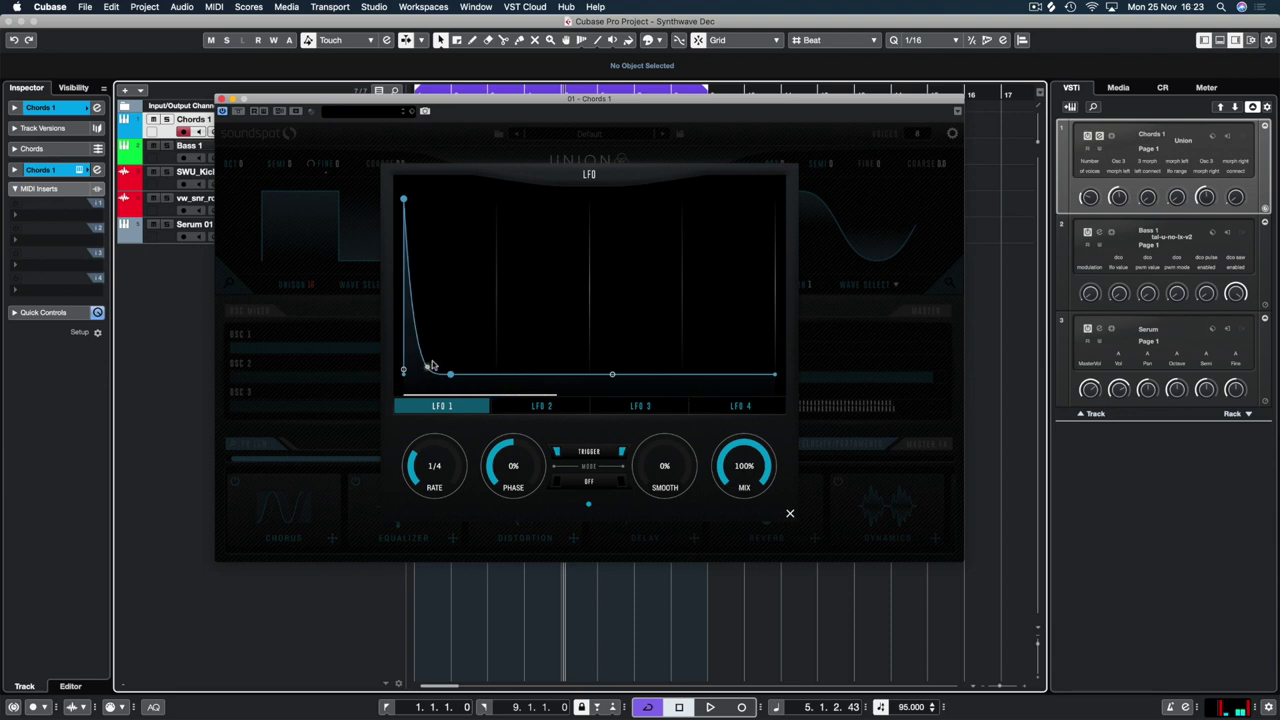
key(space)
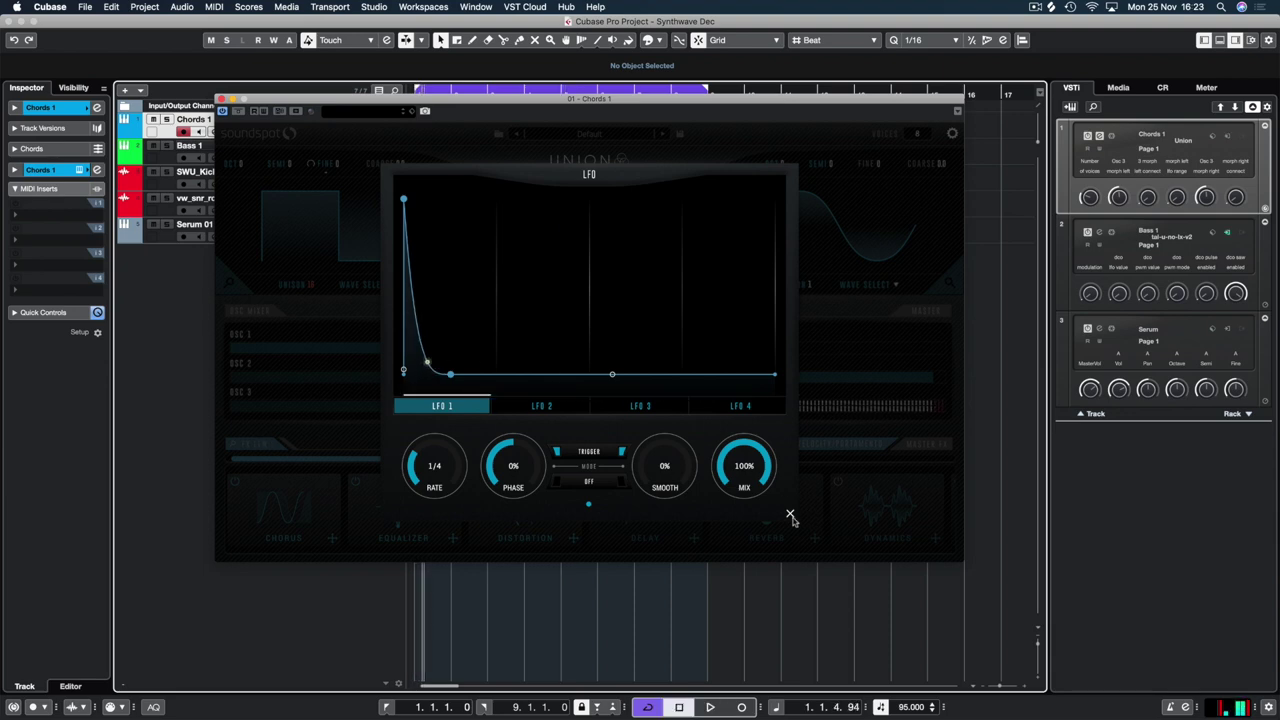
click(789, 516)
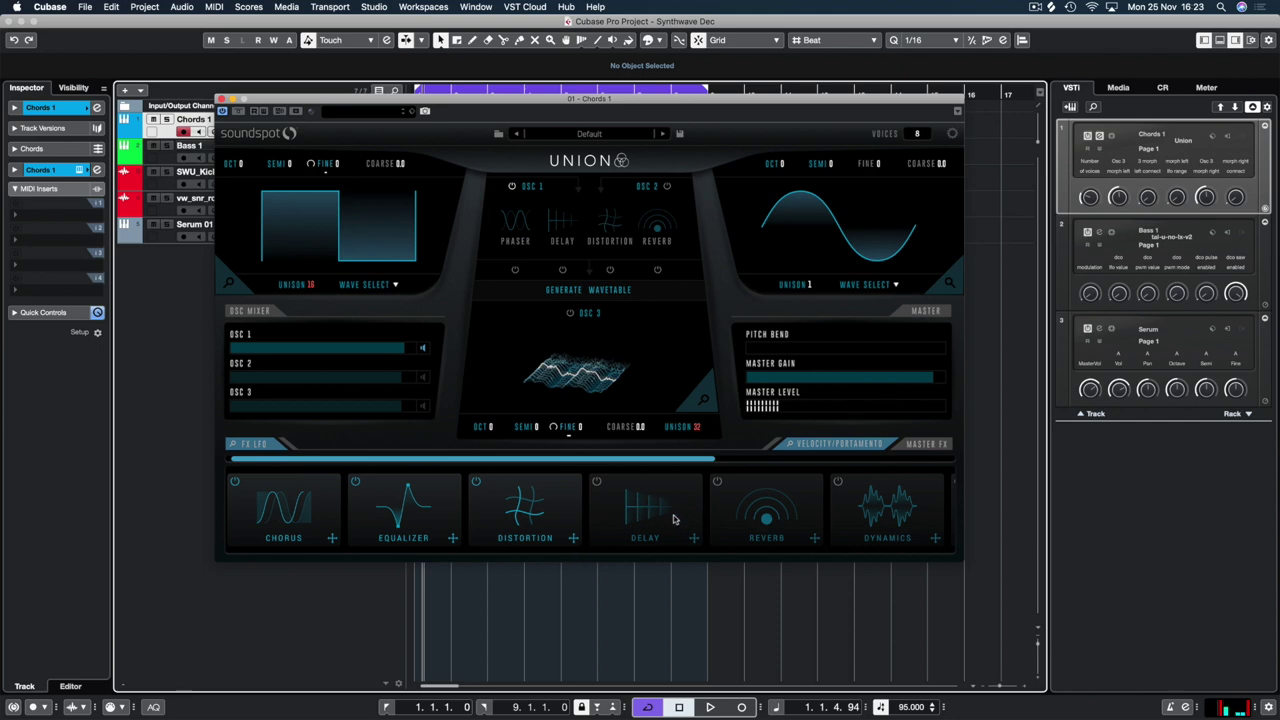
Switch on the delay and raise its high-pass to around 314 Hz while playing
click(598, 483)
click(645, 512)
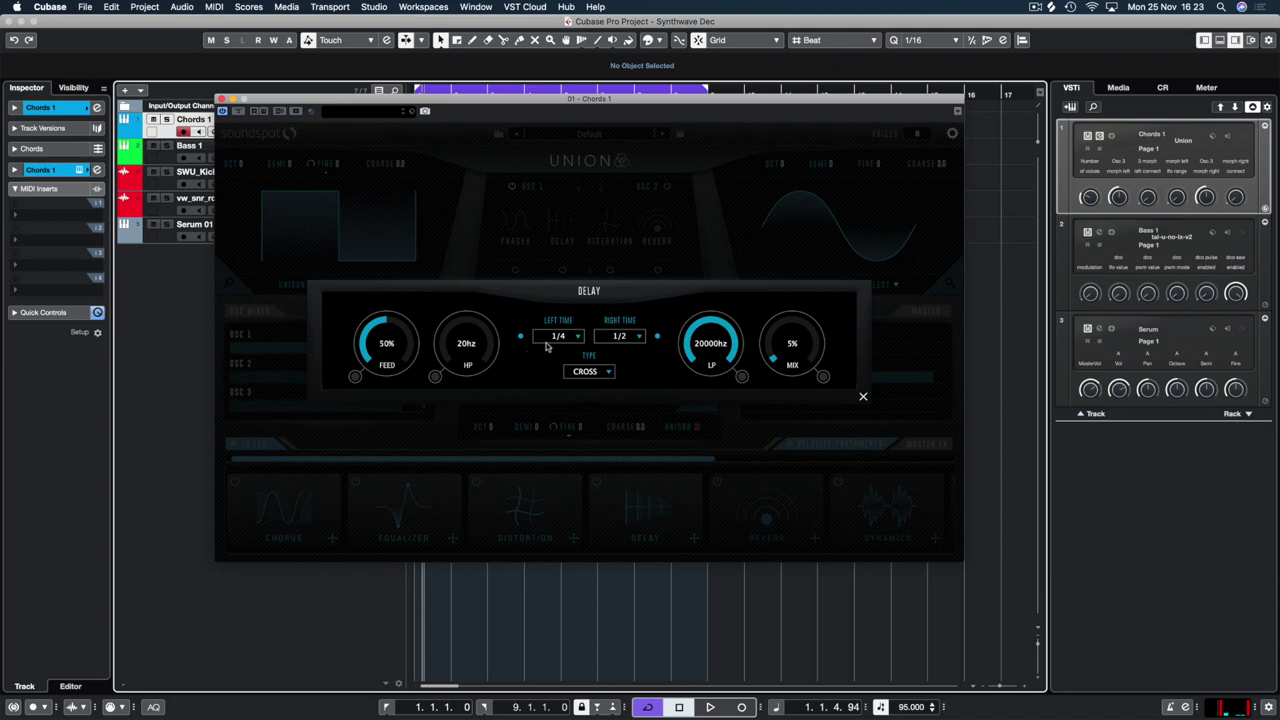
key(space)
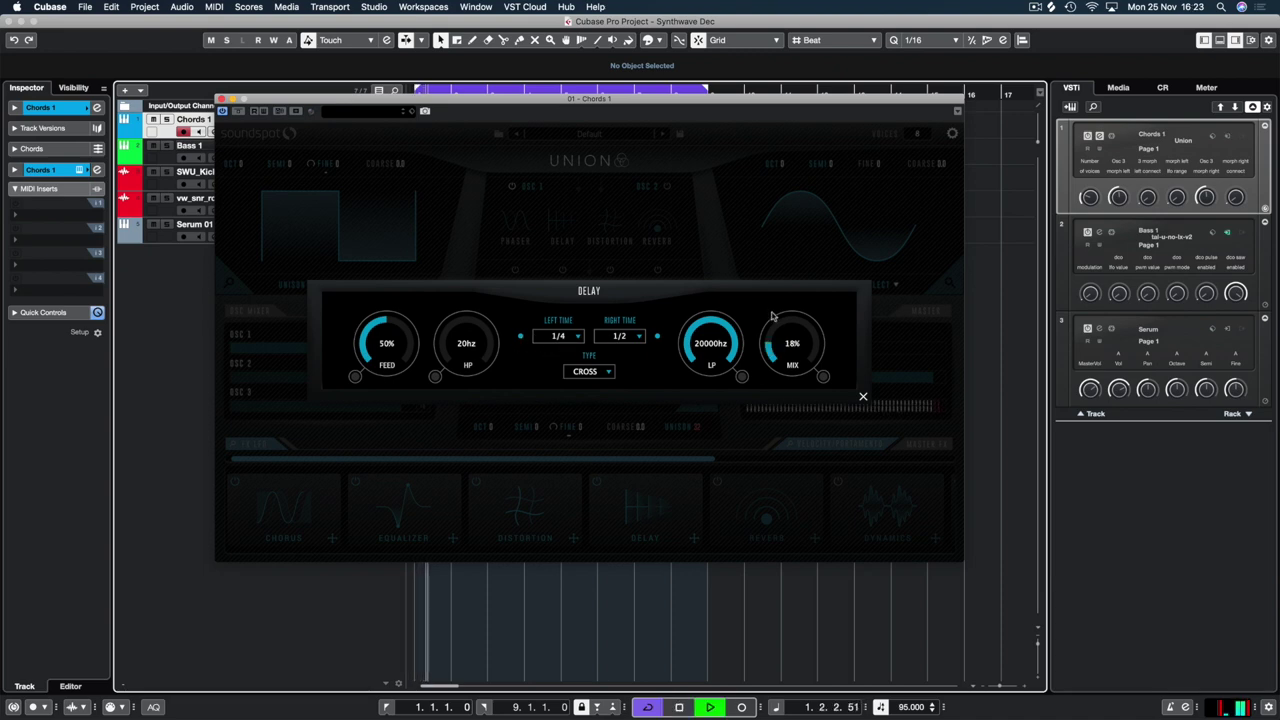
scroll(777, 328, up, 3)
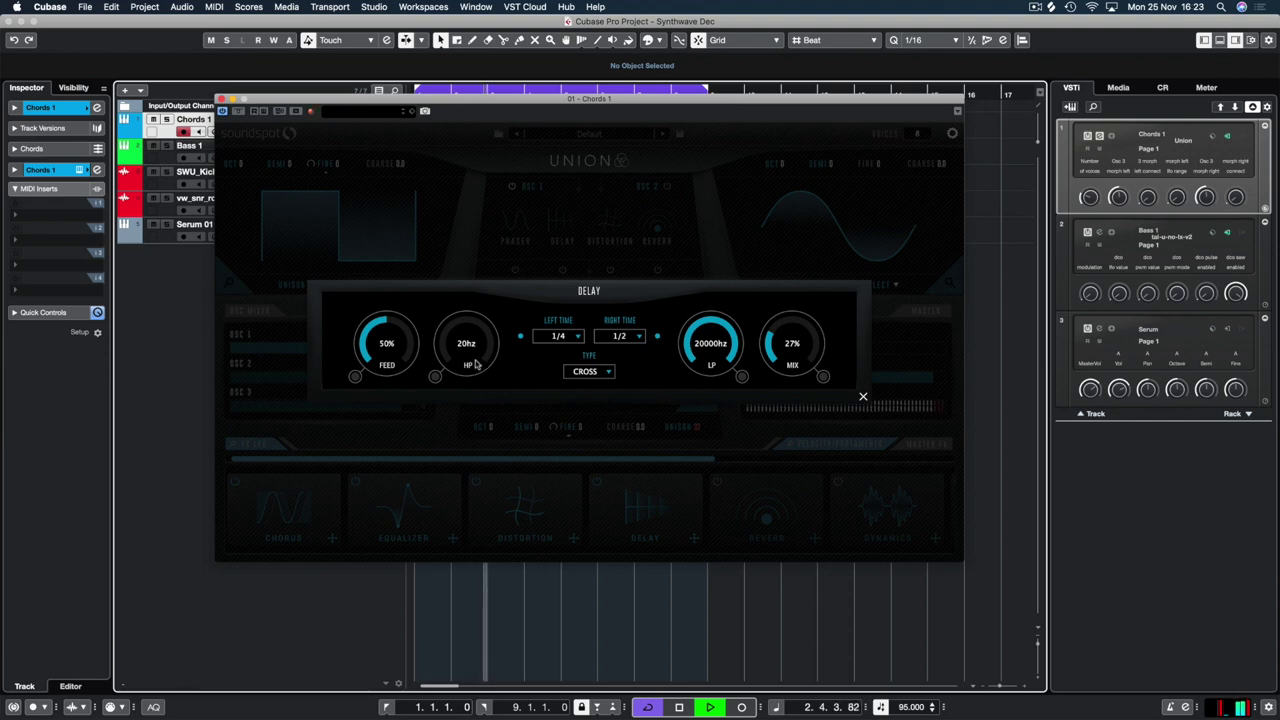
drag(473, 364, 471, 289)
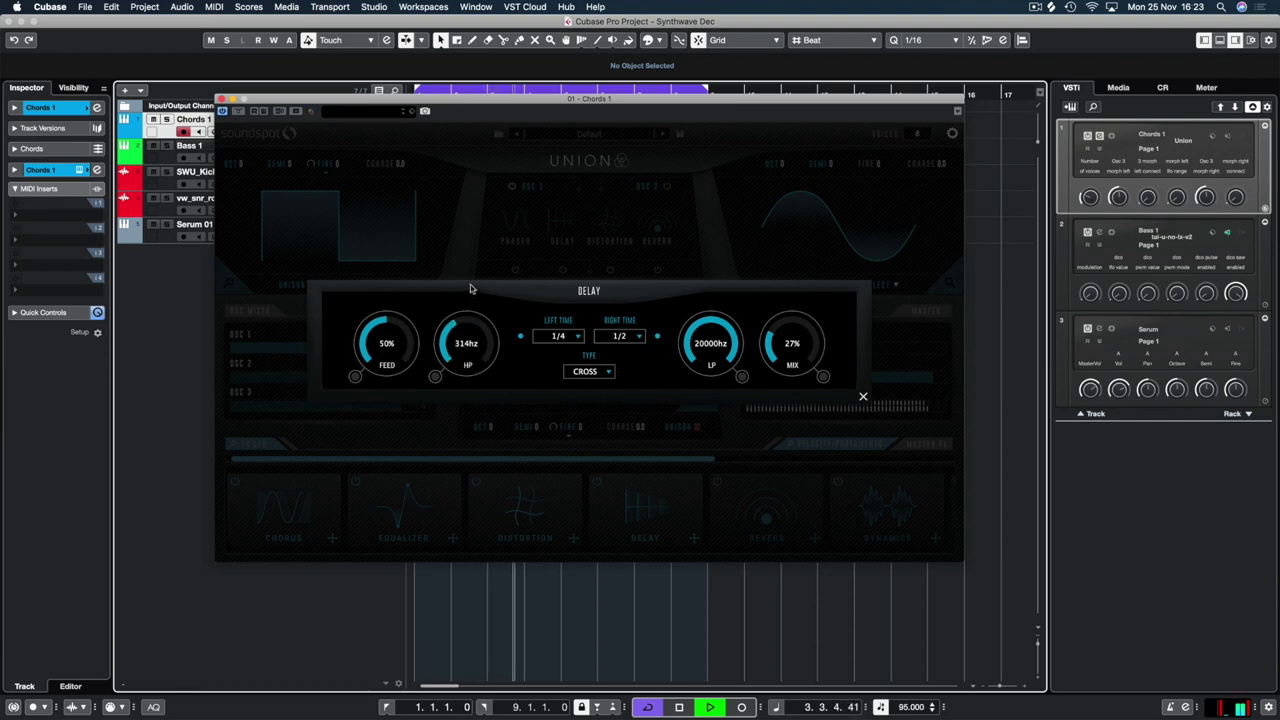
Fine-tune the delay filters to a 694 Hz high-pass and about 3988 Hz low-pass
scroll(384, 357, down, 3)
scroll(384, 357, down, 1)
scroll(790, 348, down, 3)
scroll(790, 348, down, 1)
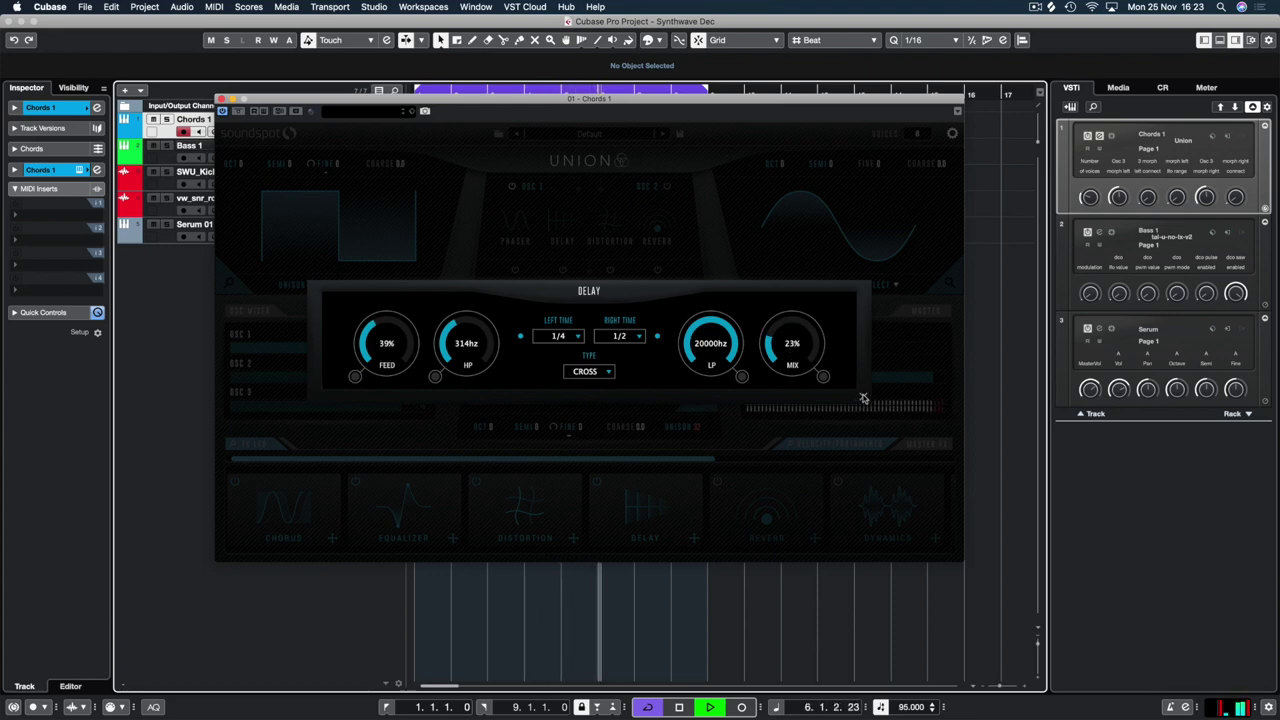
scroll(466, 345, up, 3)
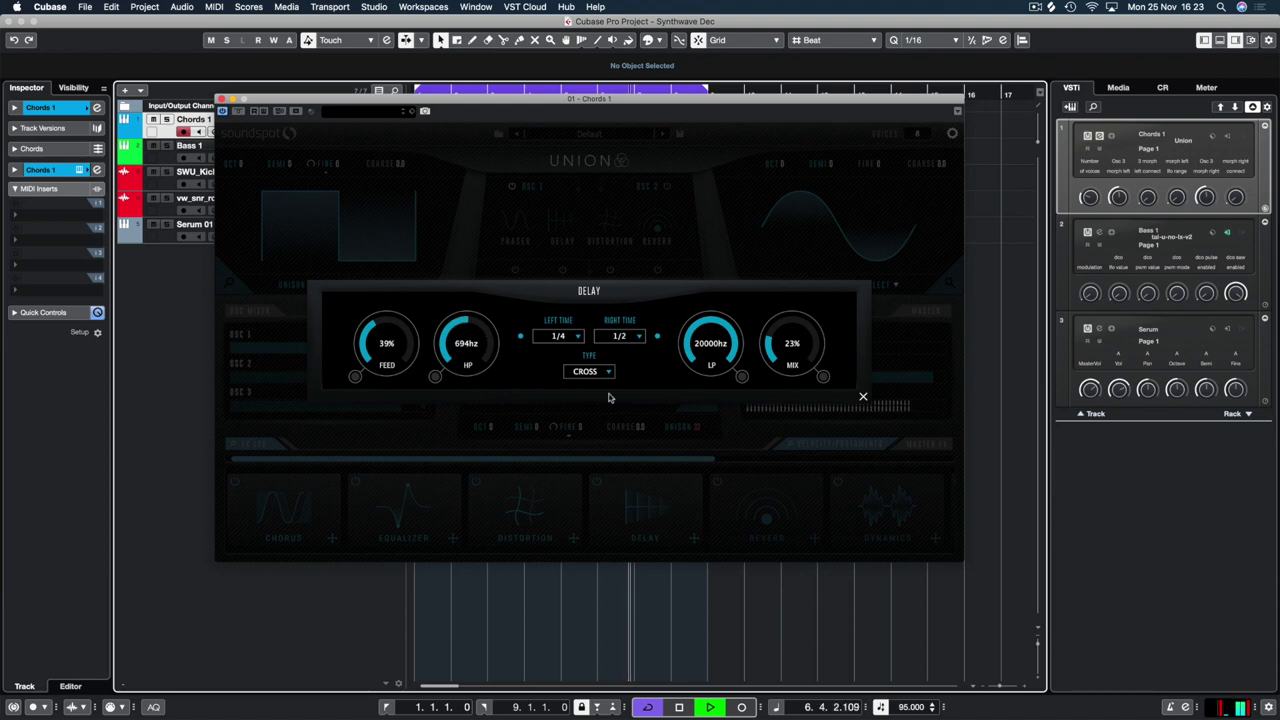
scroll(722, 376, down, 5)
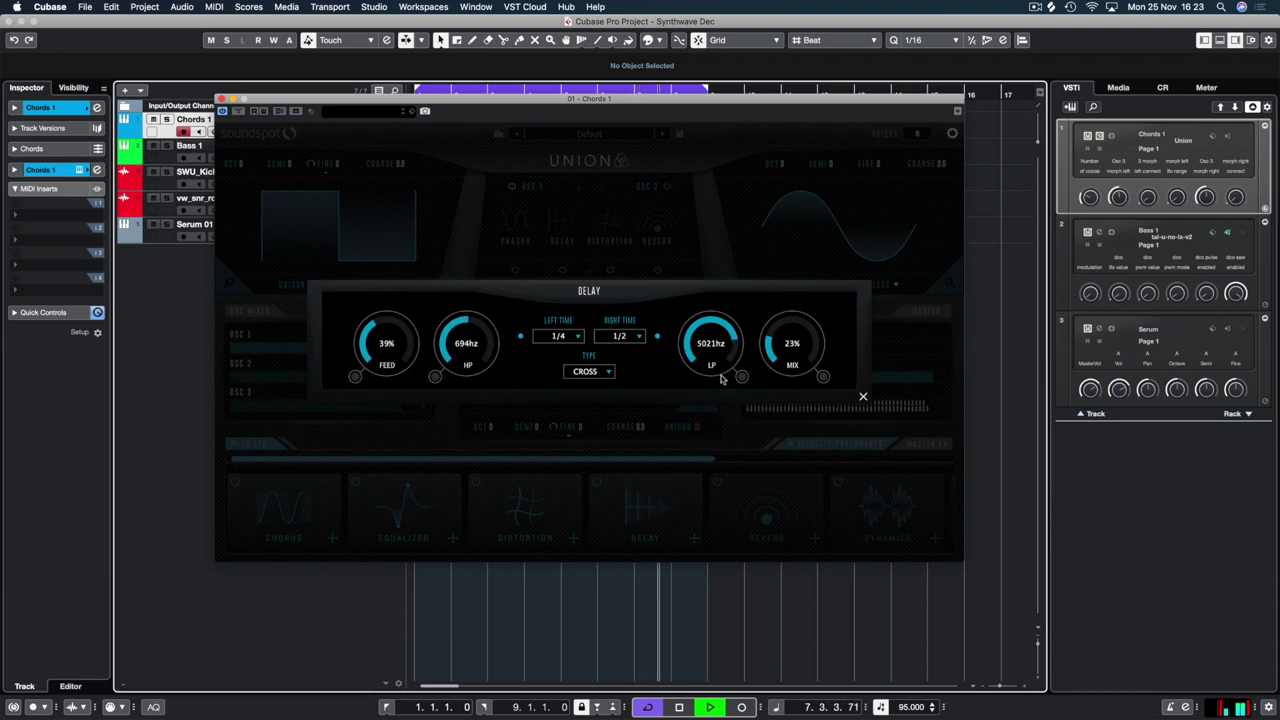
scroll(722, 380, down, 3)
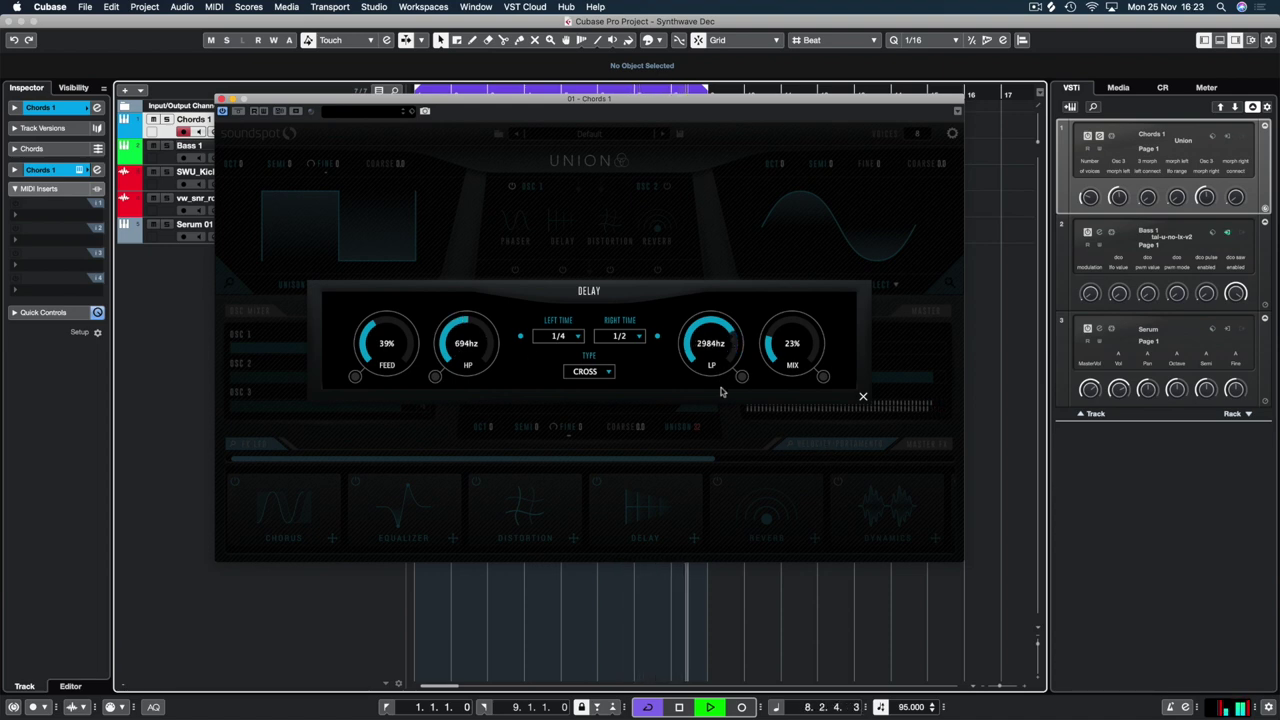
scroll(720, 390, up, 2)
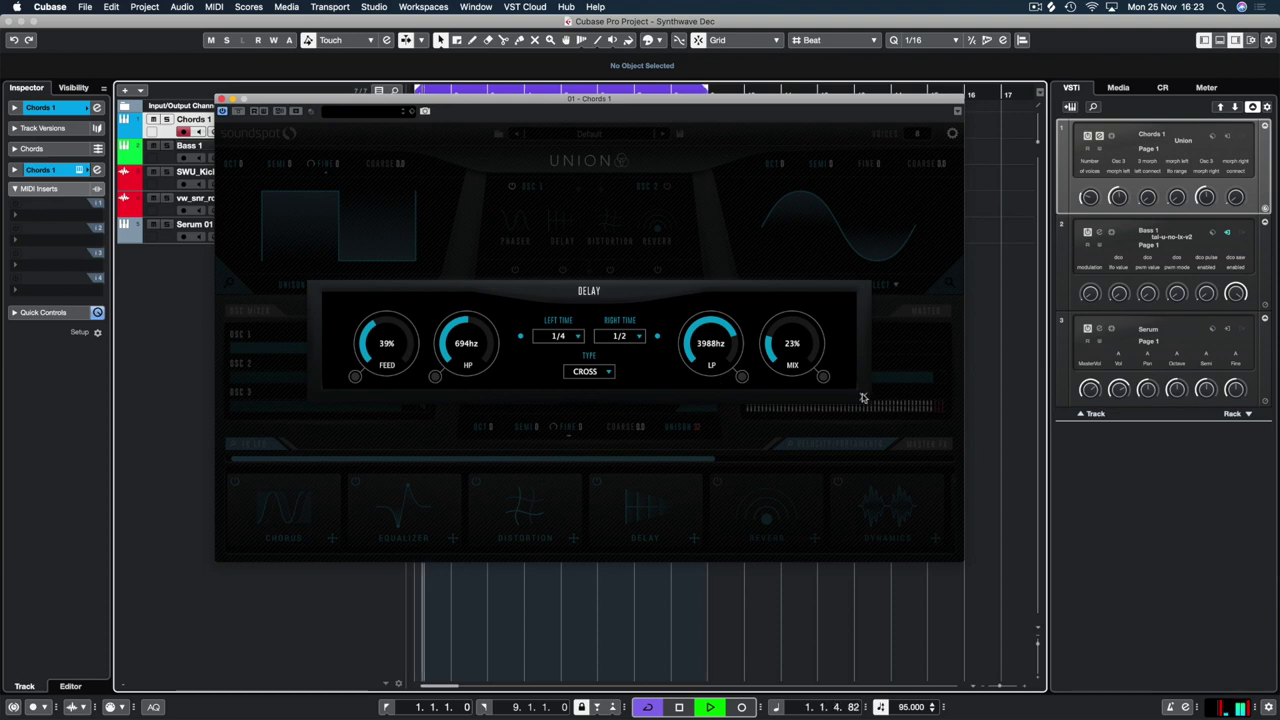
key(space)
click(866, 398)
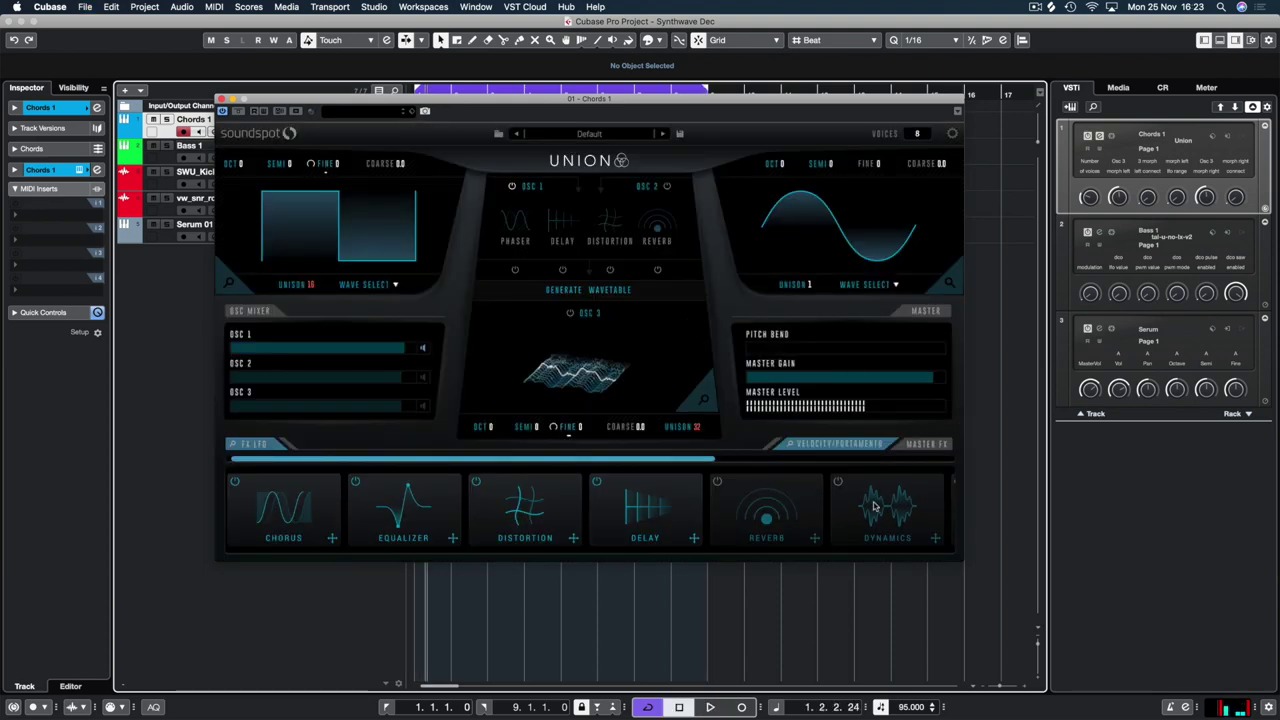
Switch on the reverb and choose the Hall room type
click(716, 484)
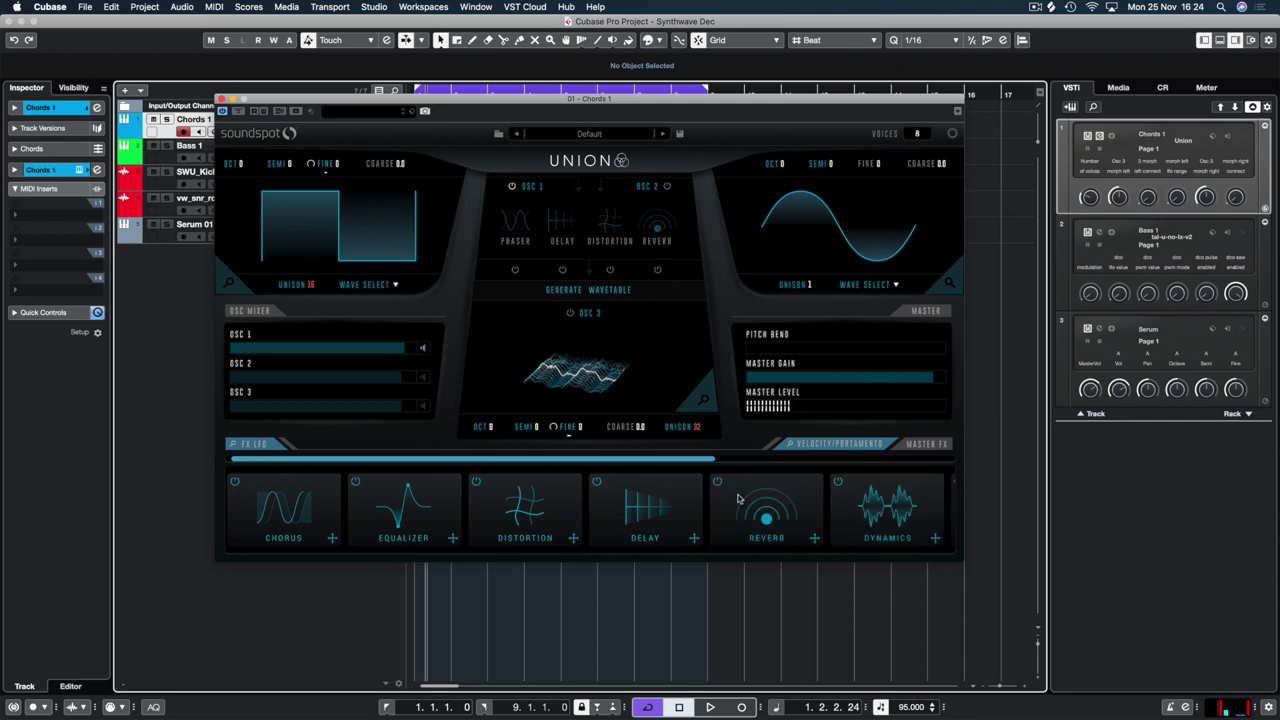
click(816, 539)
click(597, 336)
click(587, 368)
key(space)
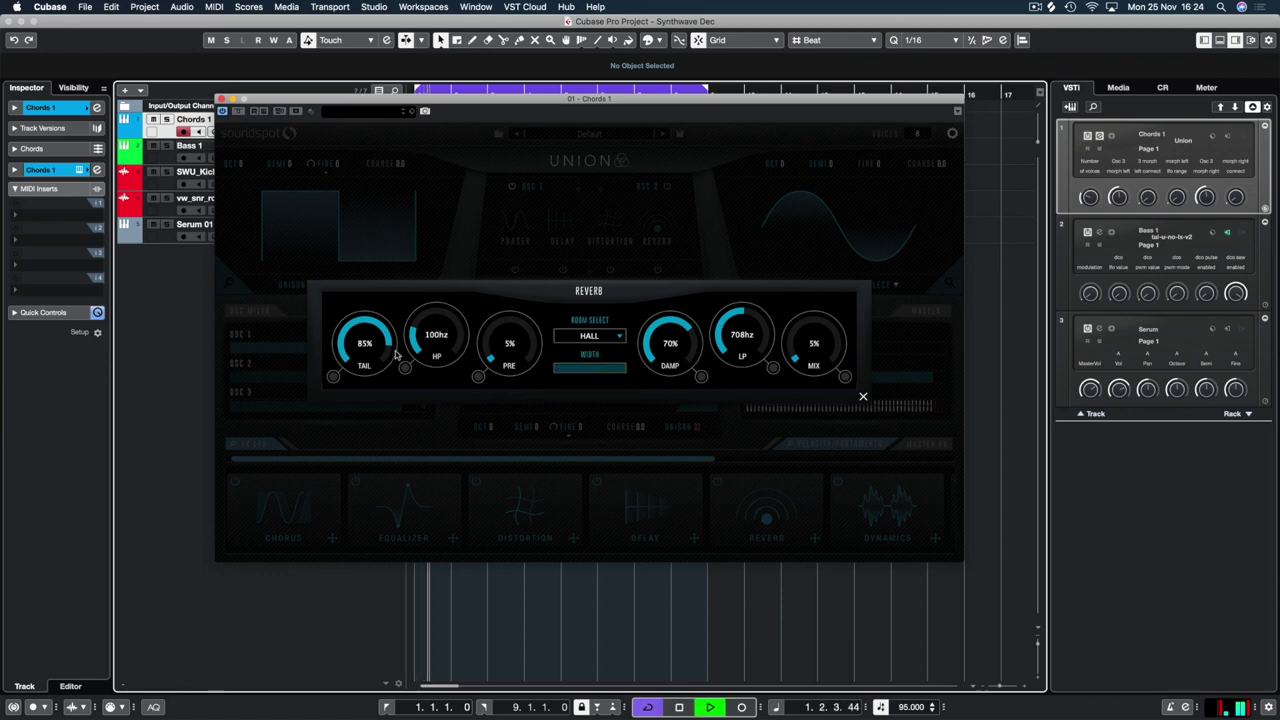
Set reverb tail 90%, damping 0%, low-pass 20000 Hz, mix 17%, and lower master gain
drag(380, 352, 449, 315)
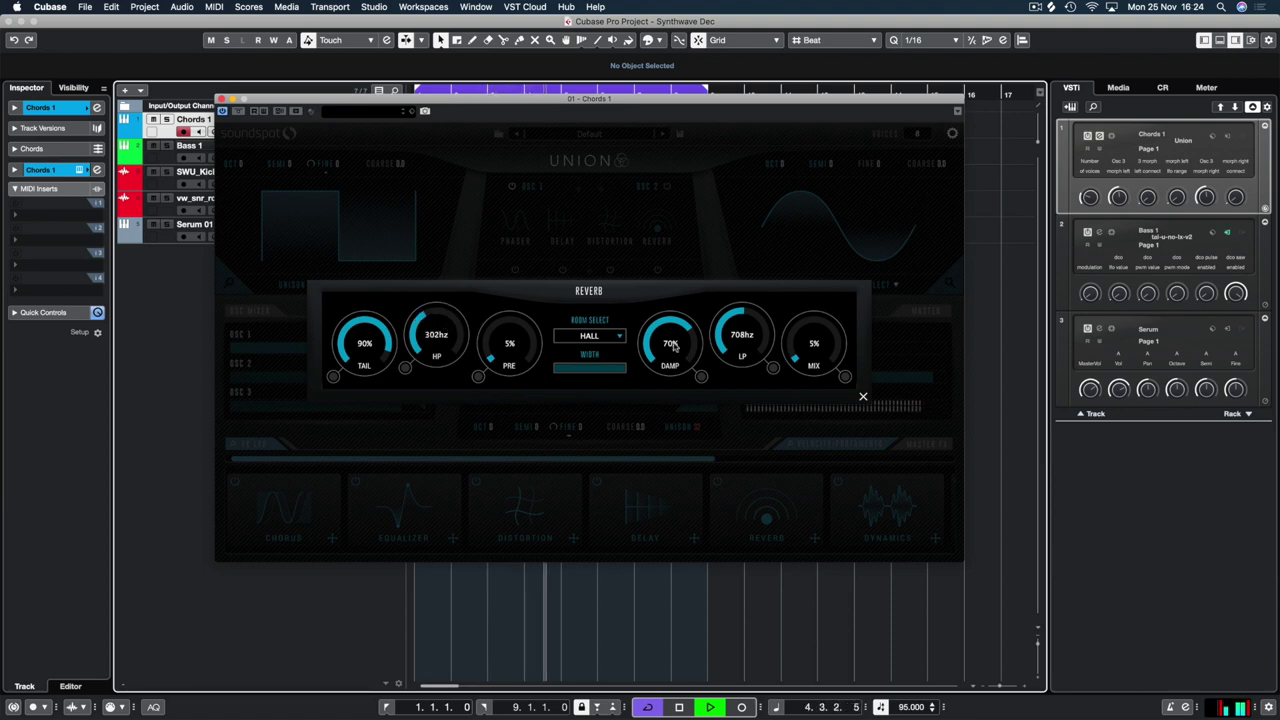
drag(680, 355, 680, 430)
drag(741, 340, 744, 250)
drag(815, 350, 815, 343)
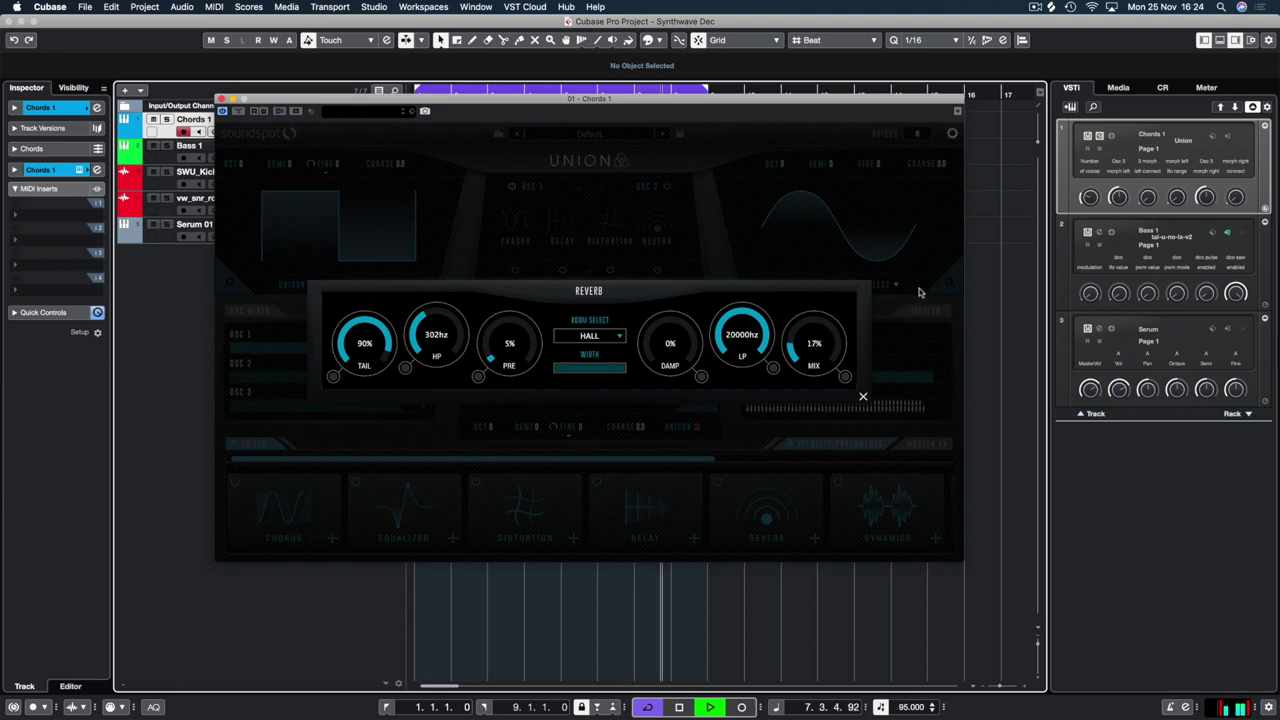
click(899, 350)
drag(903, 378, 924, 380)
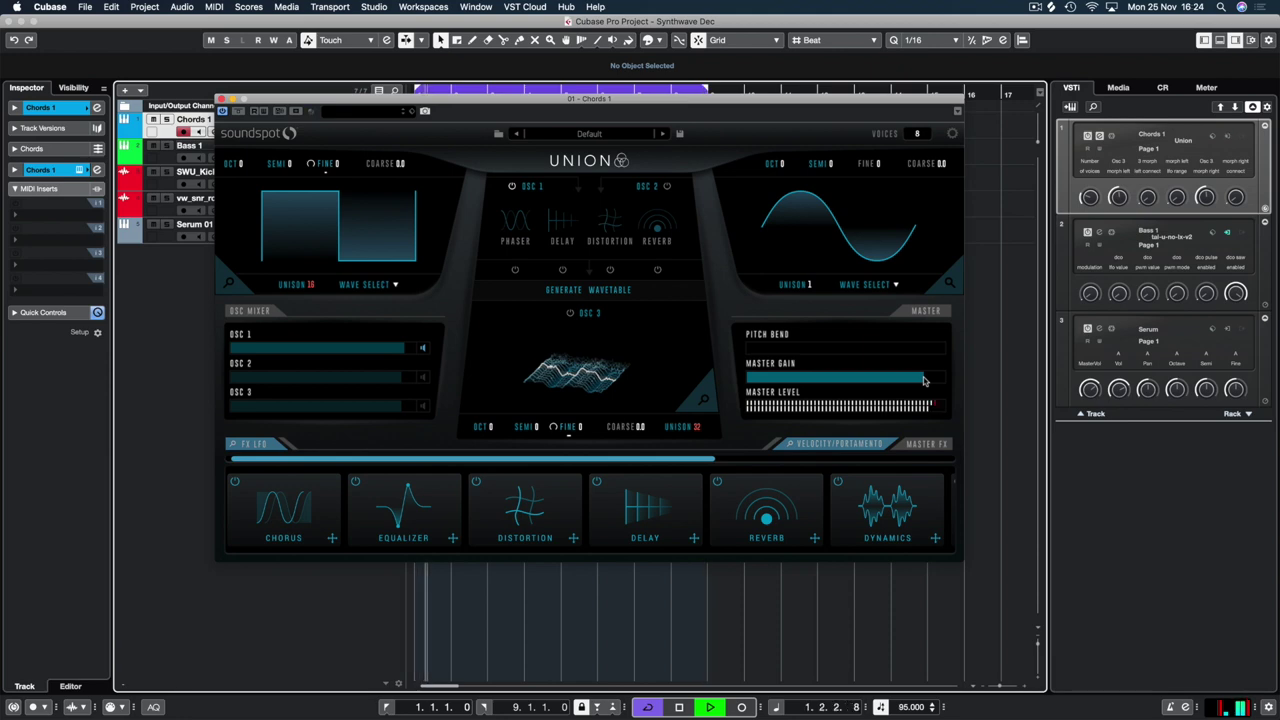
In the Dynamics slot, dial threshold -11.3 dB, ratio 4.0, attack 32 ms, release 520 ms, gain 5.6 dB
click(885, 509)
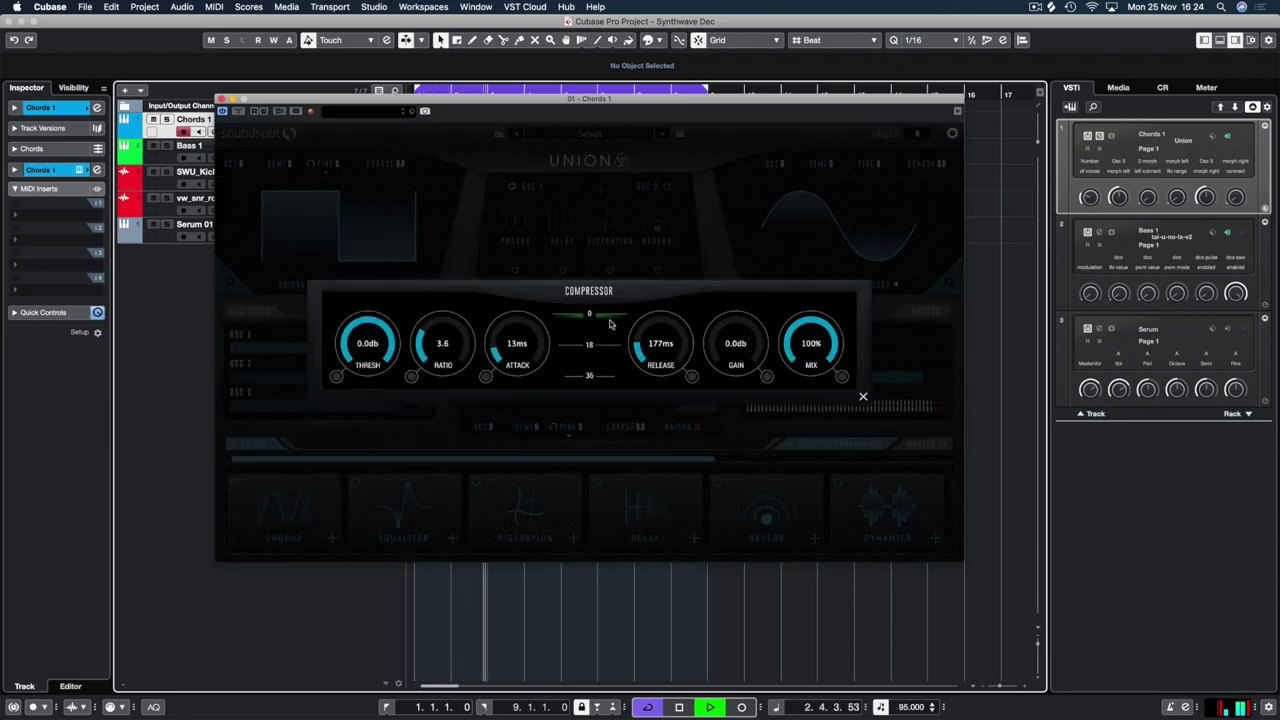
drag(370, 345, 366, 389)
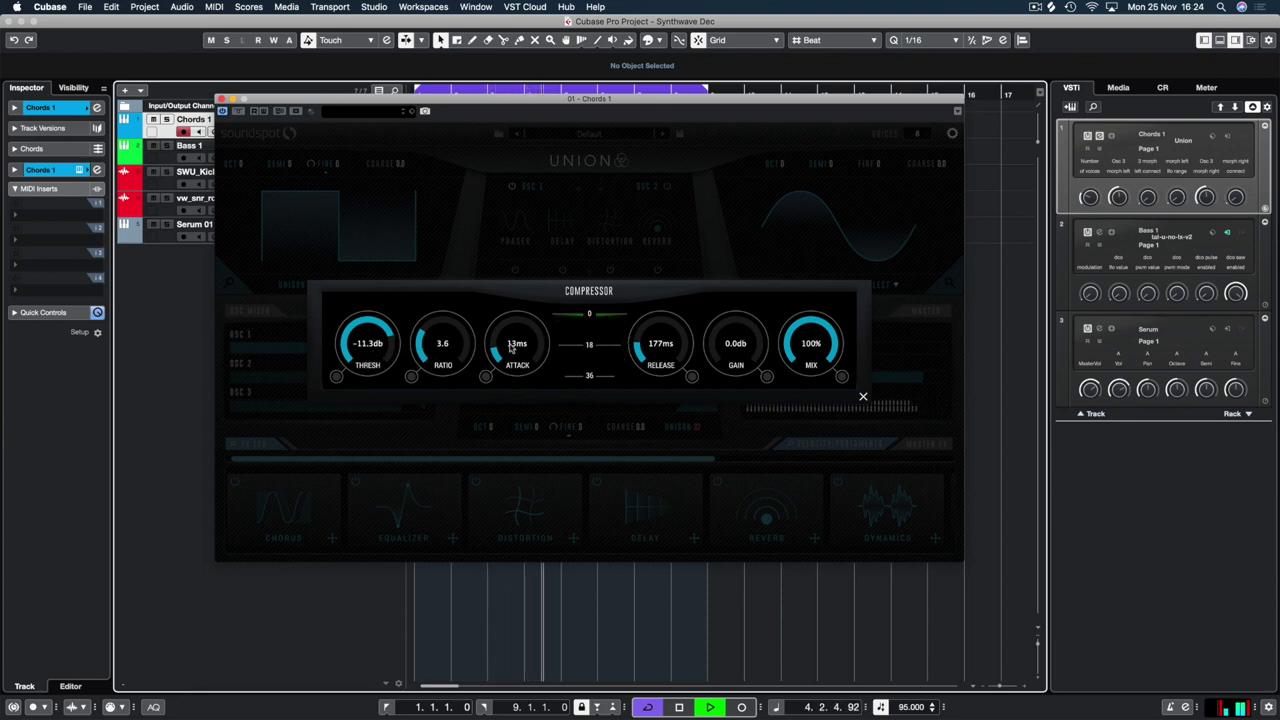
drag(515, 340, 512, 319)
drag(657, 336, 667, 292)
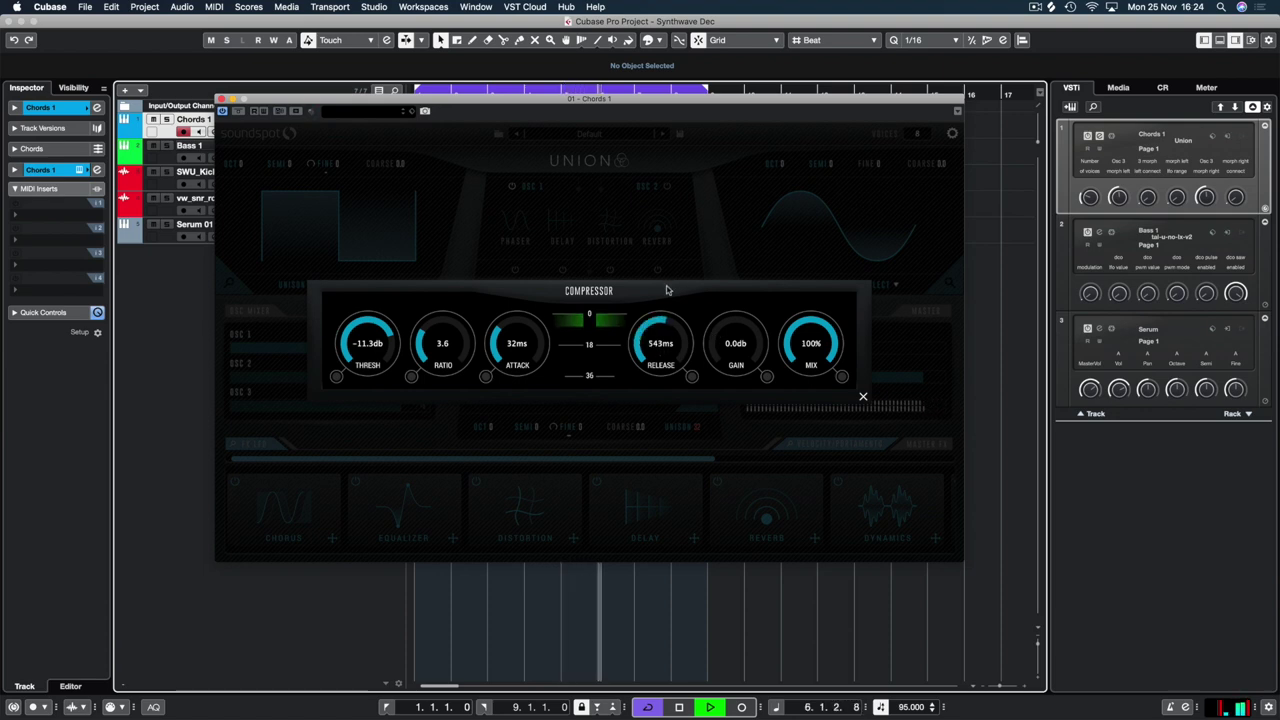
drag(742, 360, 738, 328)
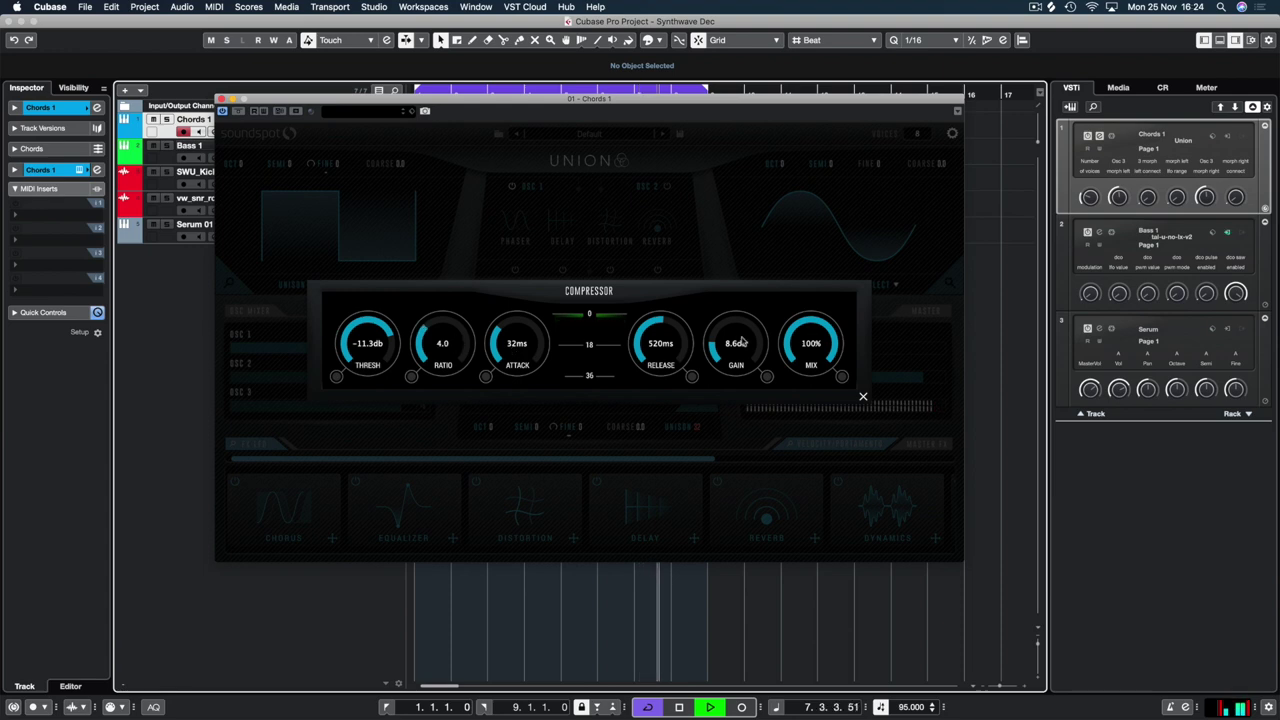
scroll(744, 334, up, 3)
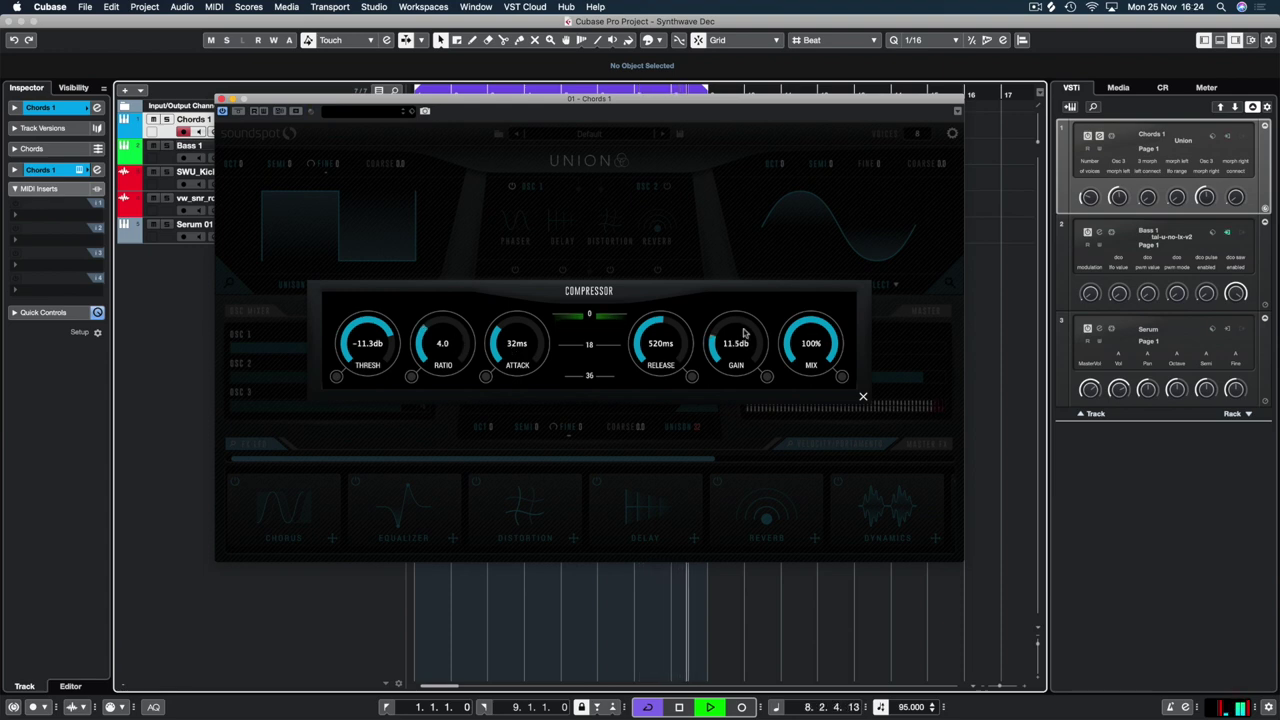
drag(736, 349, 728, 366)
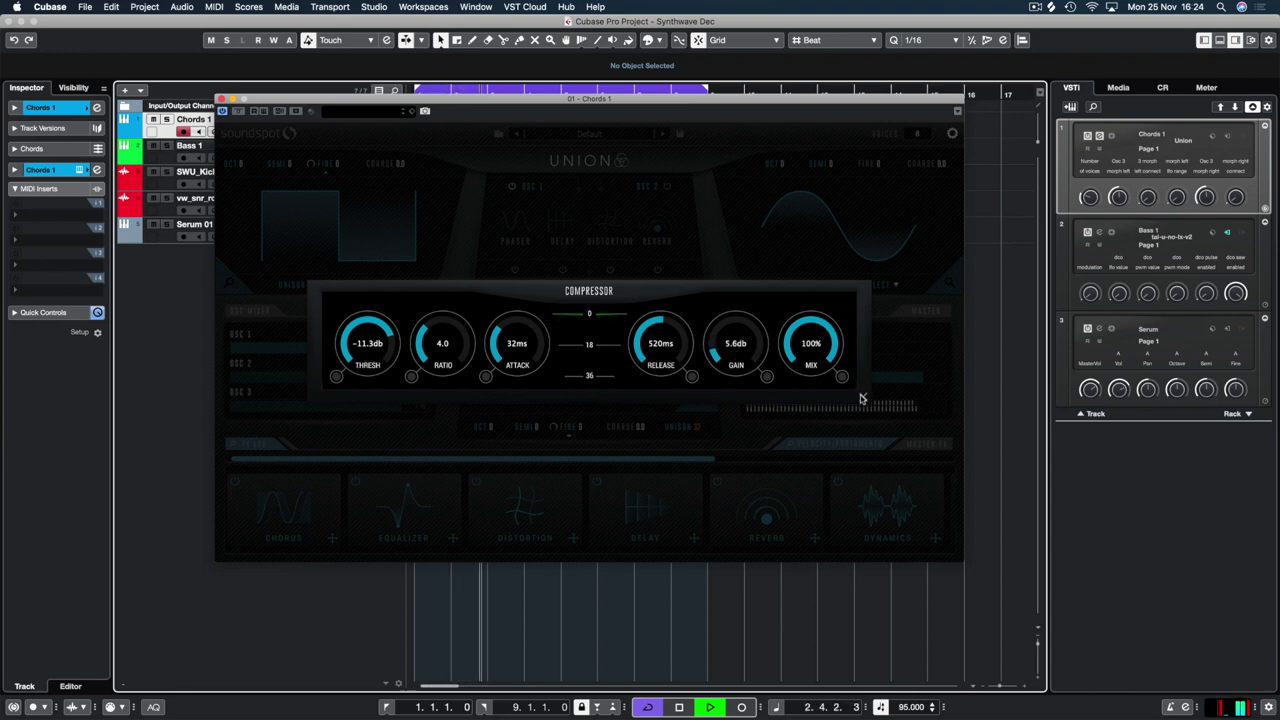
click(861, 397)
Unmute oscillator 3 in the OSC Mixer and trim Master Gain slightly while auditioning the loop
click(918, 382)
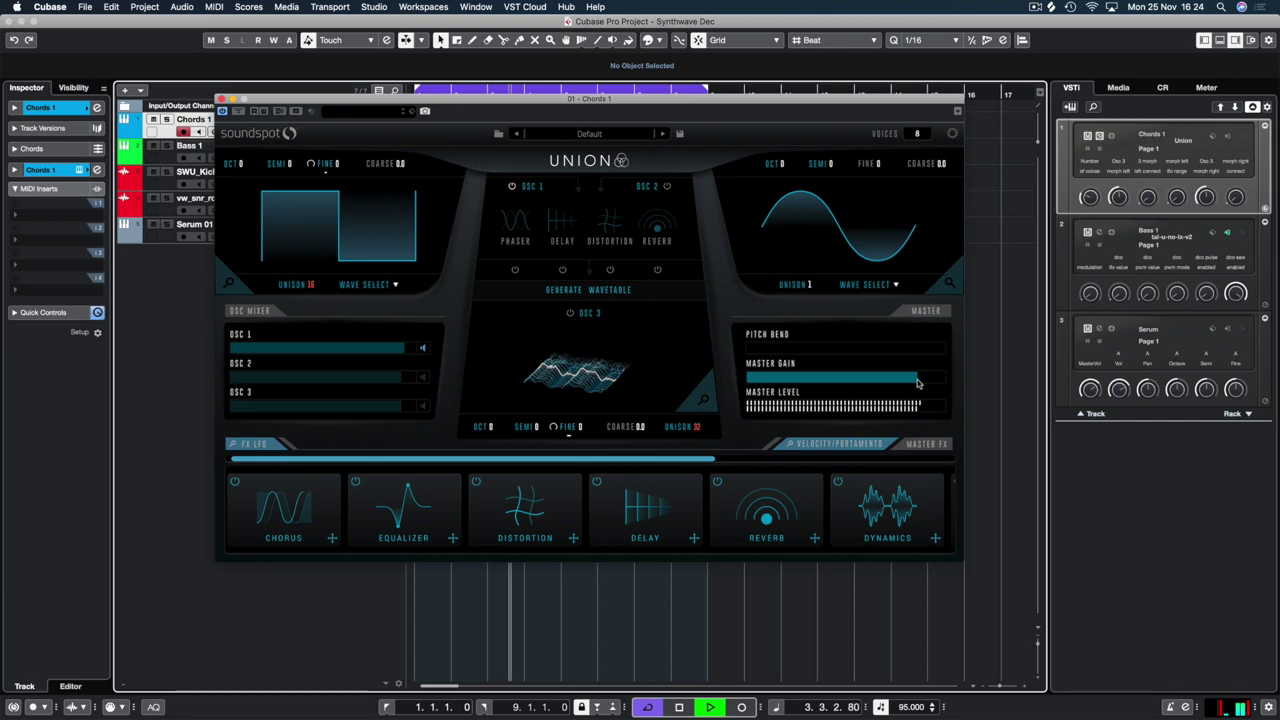
key(space)
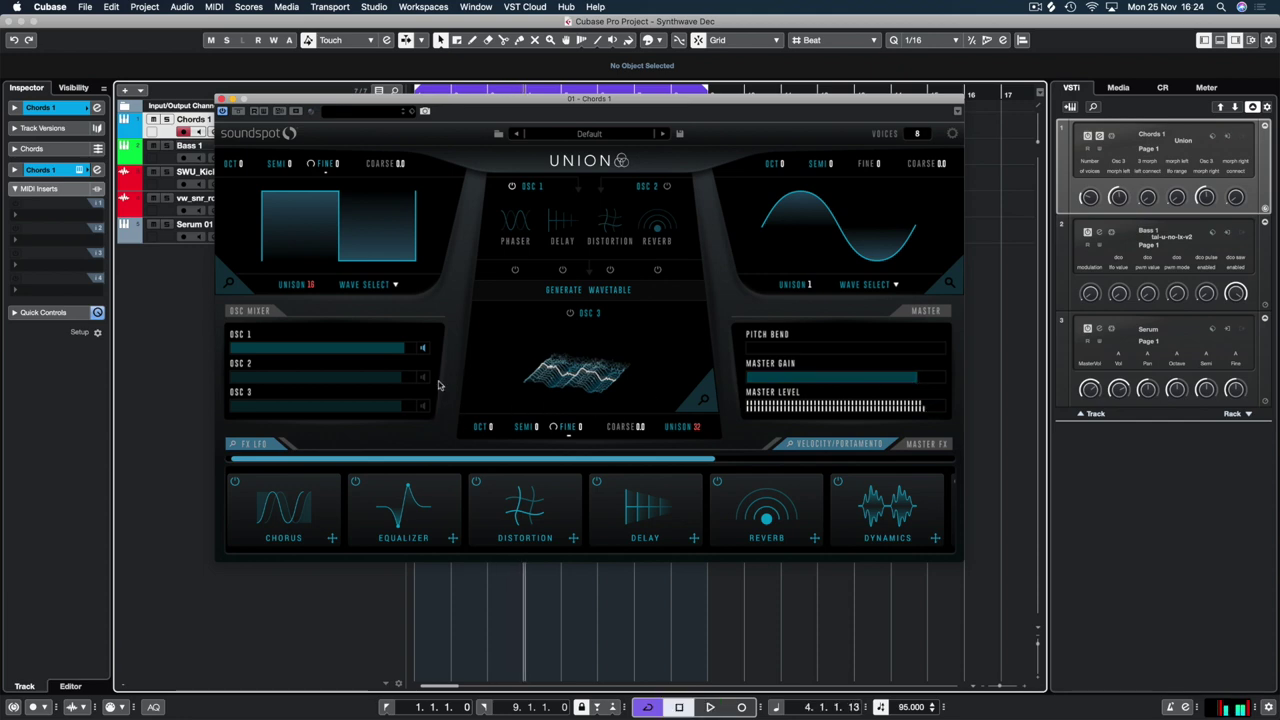
key(space)
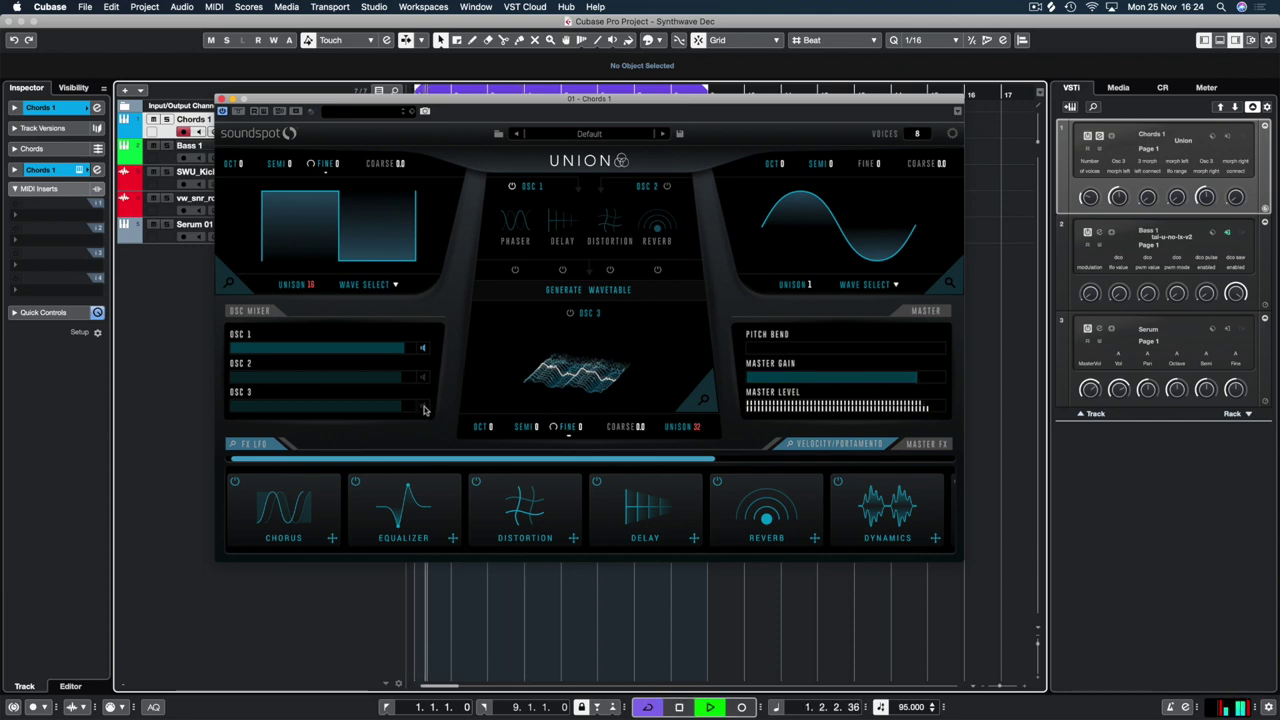
click(422, 405)
drag(917, 382, 897, 393)
key(space)
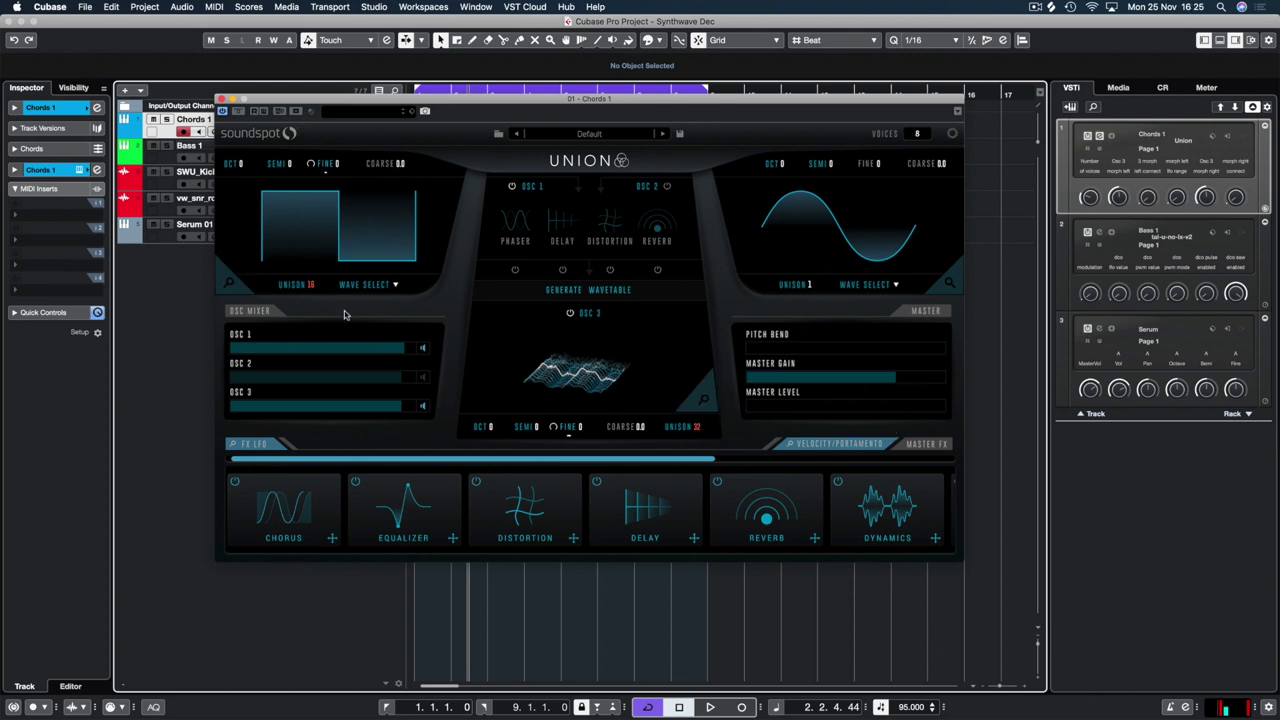
key(space)
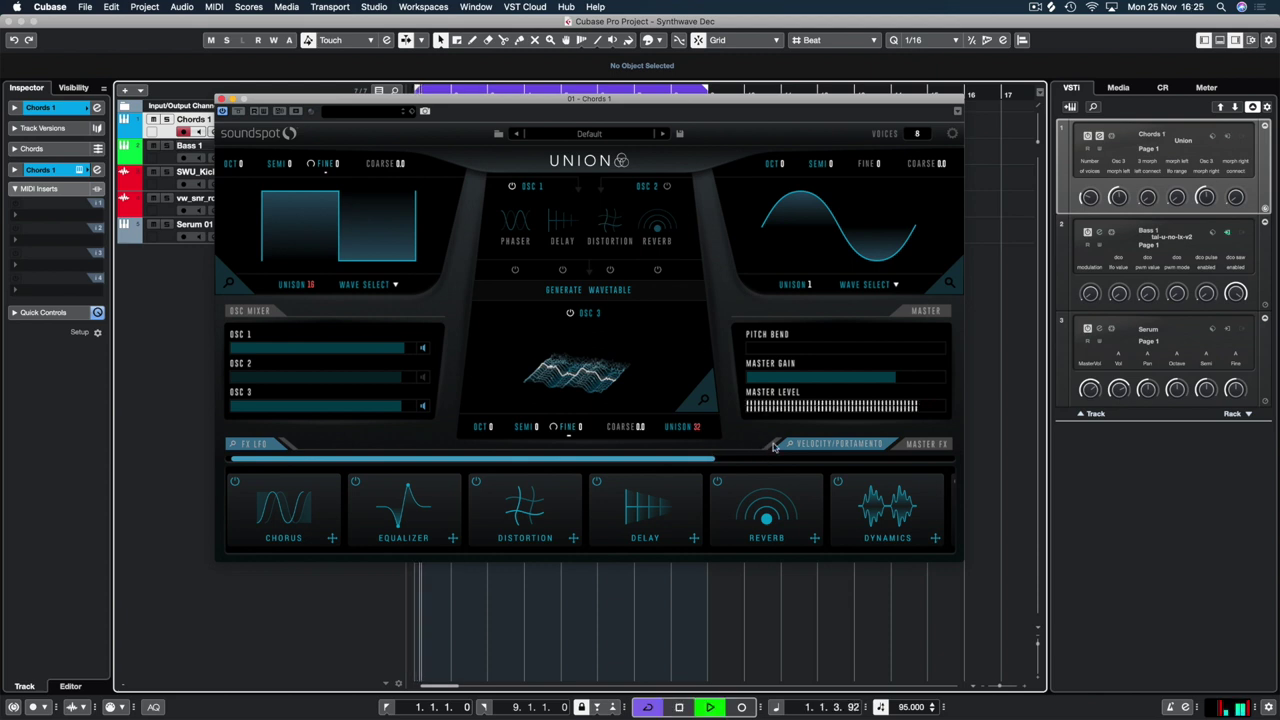
key(space)
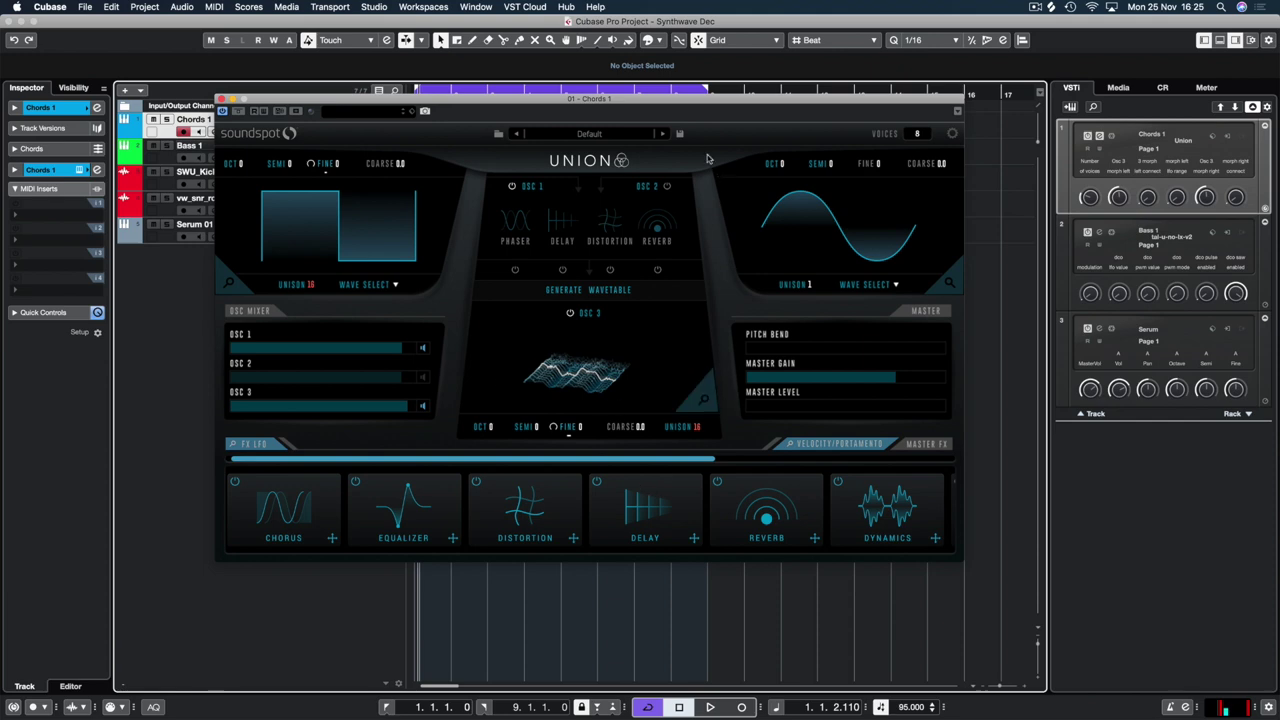
Nudge Union's Master Gain back up slightly, audition the loop a few times, then stop playback
key(space)
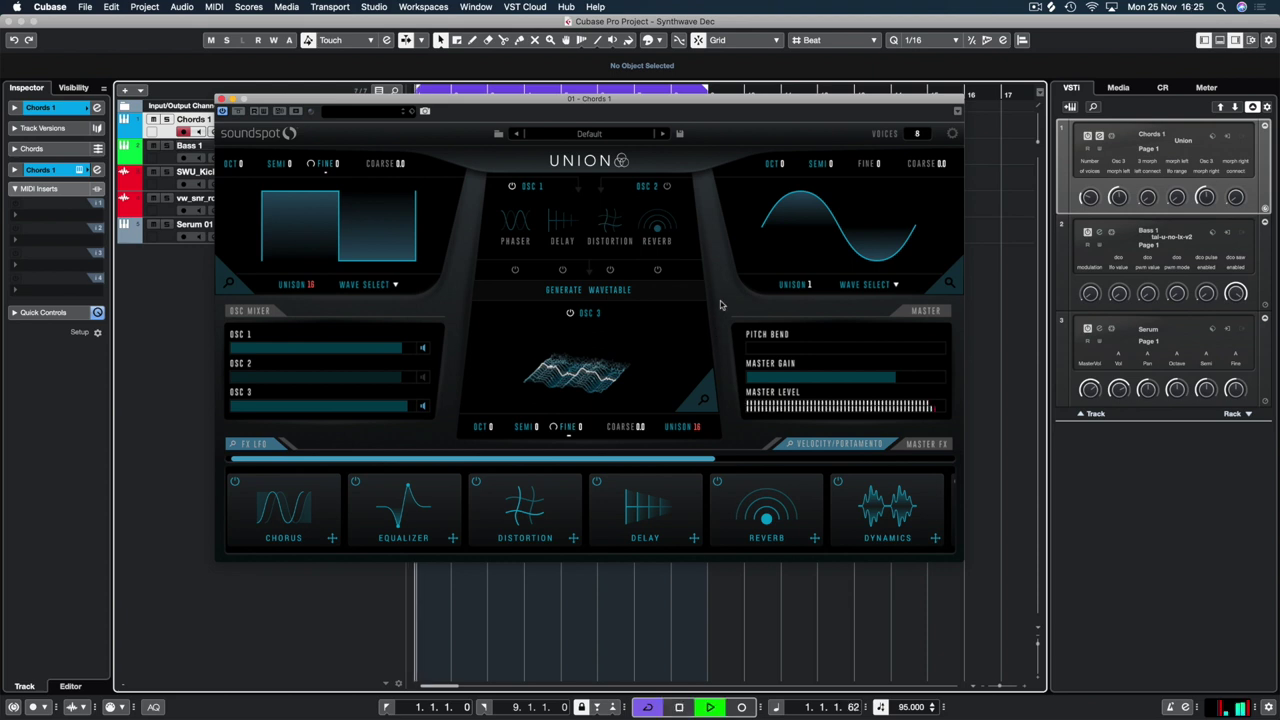
drag(896, 378, 916, 378)
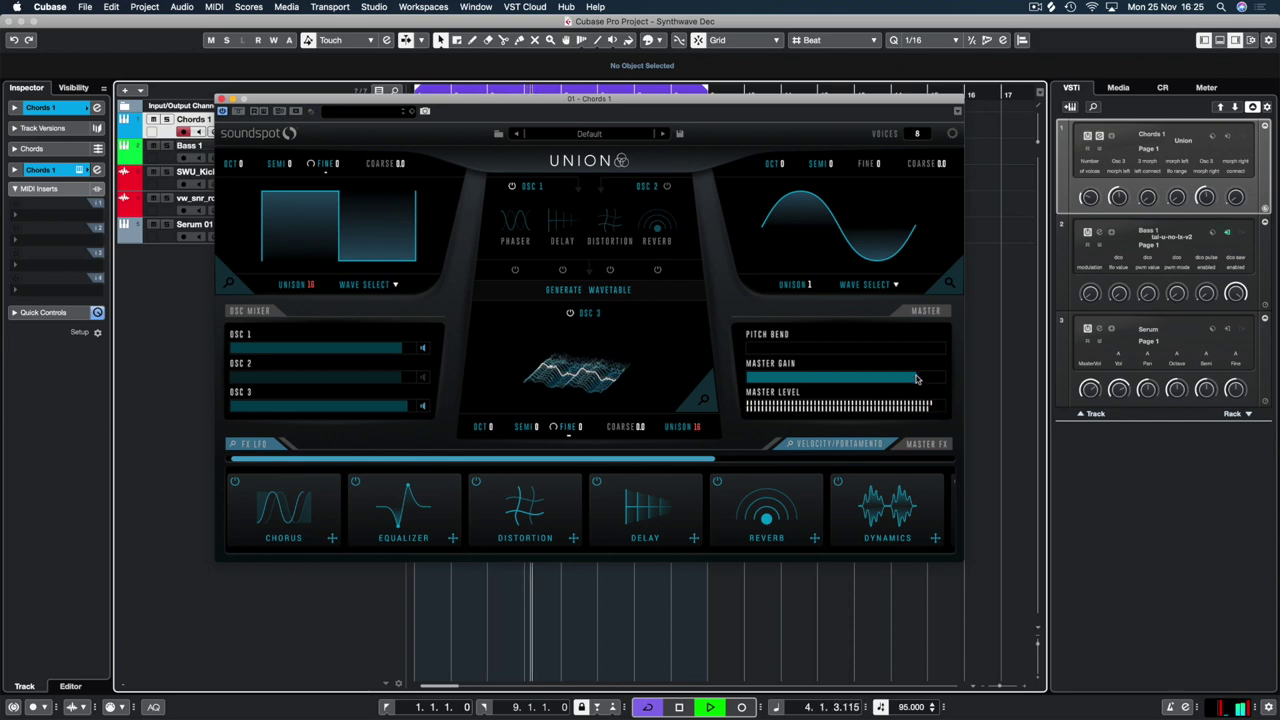
key(space)
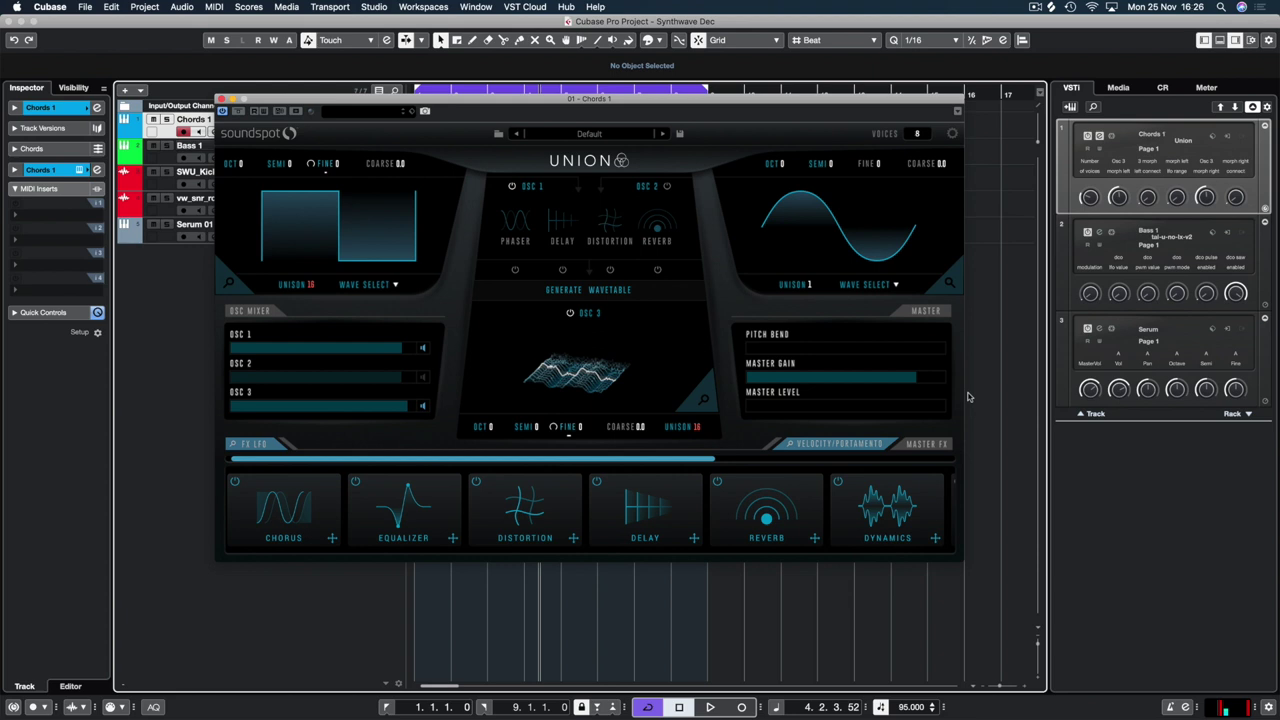
key(space)
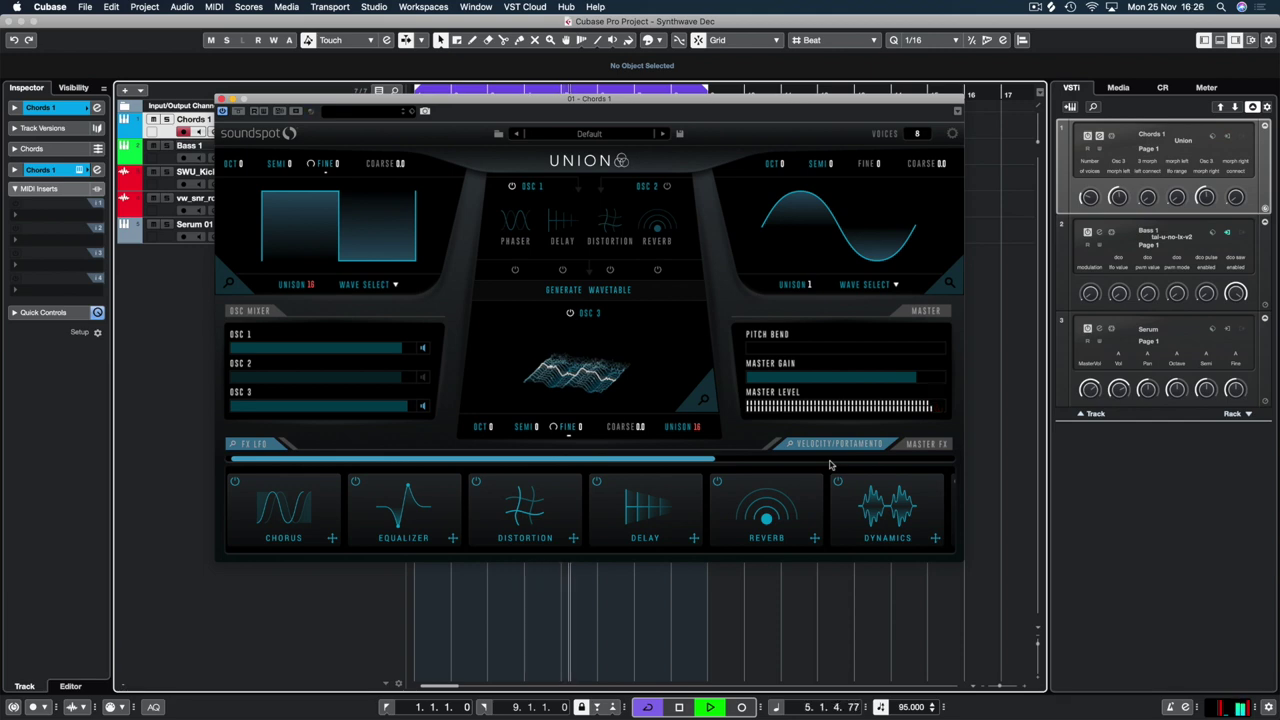
key(space)
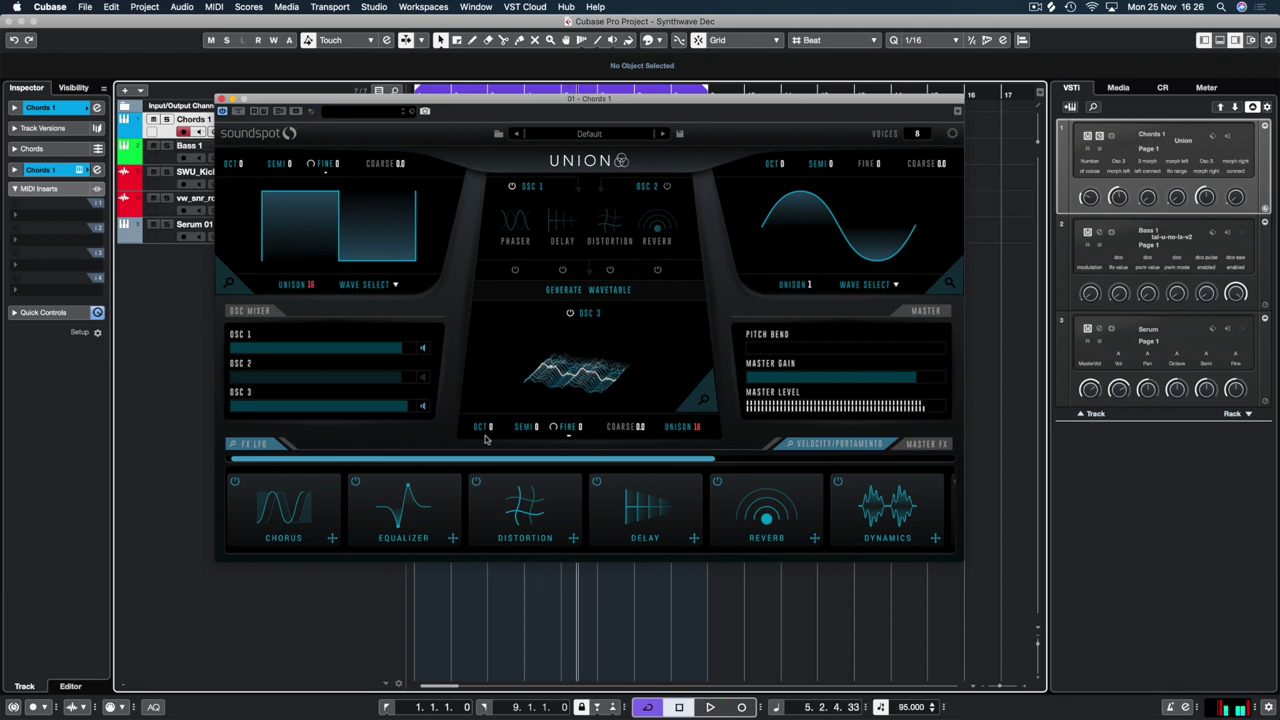
key(space)
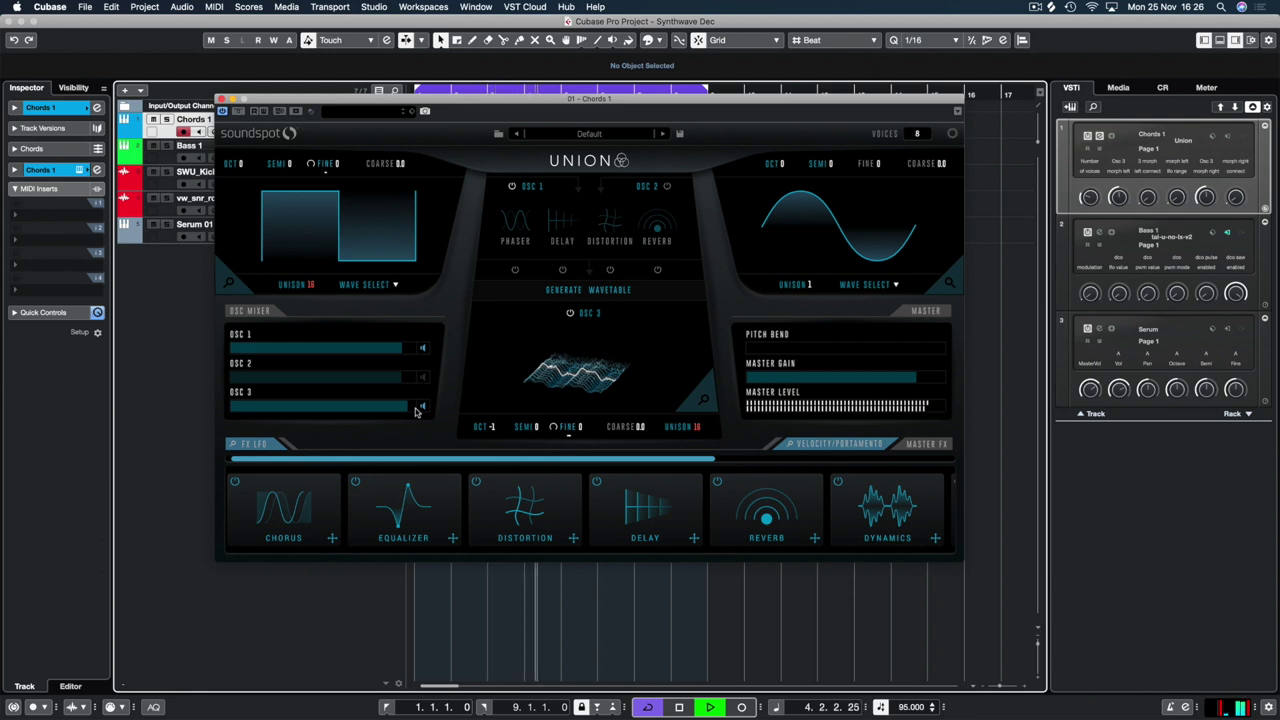
key(space)
Close the Union window and return the playhead to bar 1
click(221, 101)
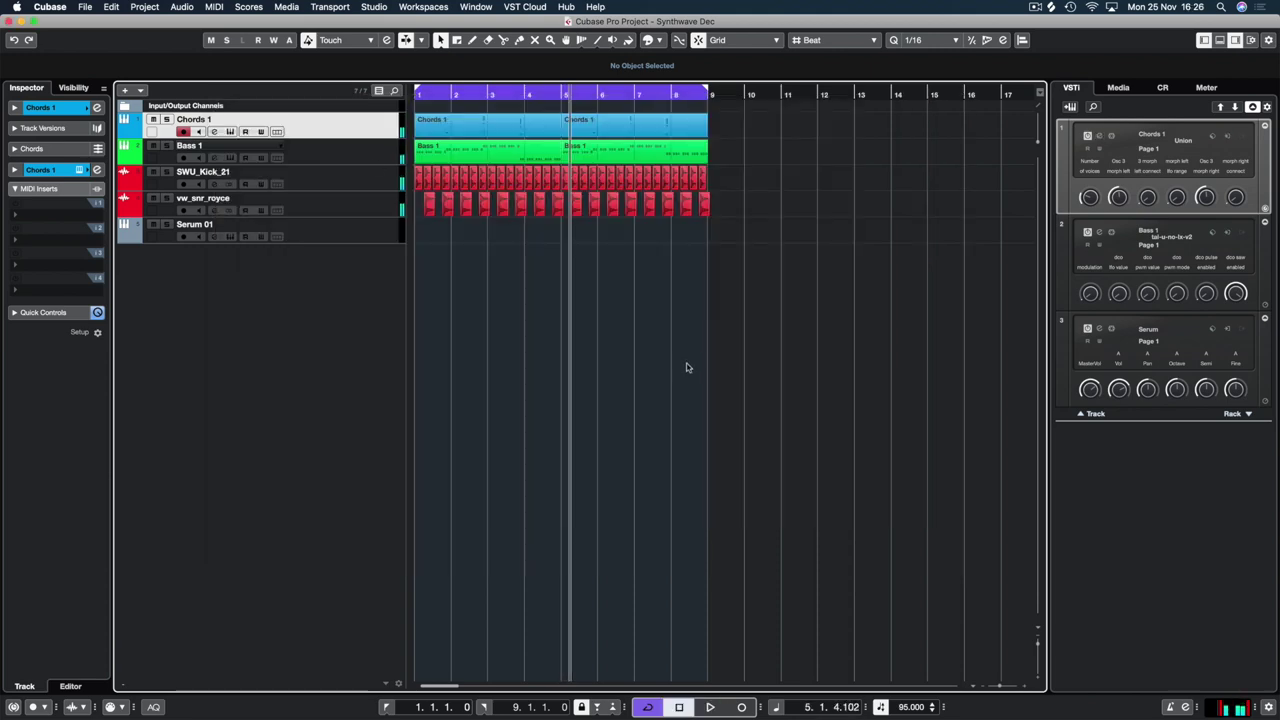
key(Home)
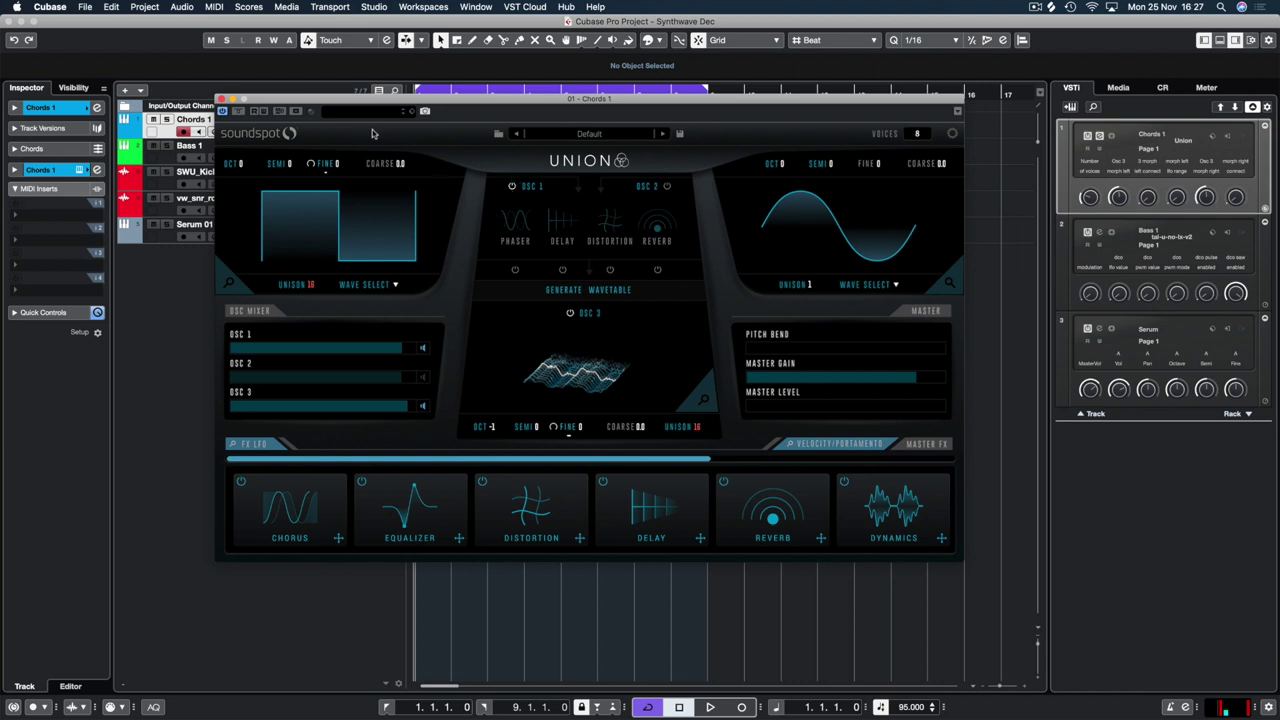
click(221, 101)
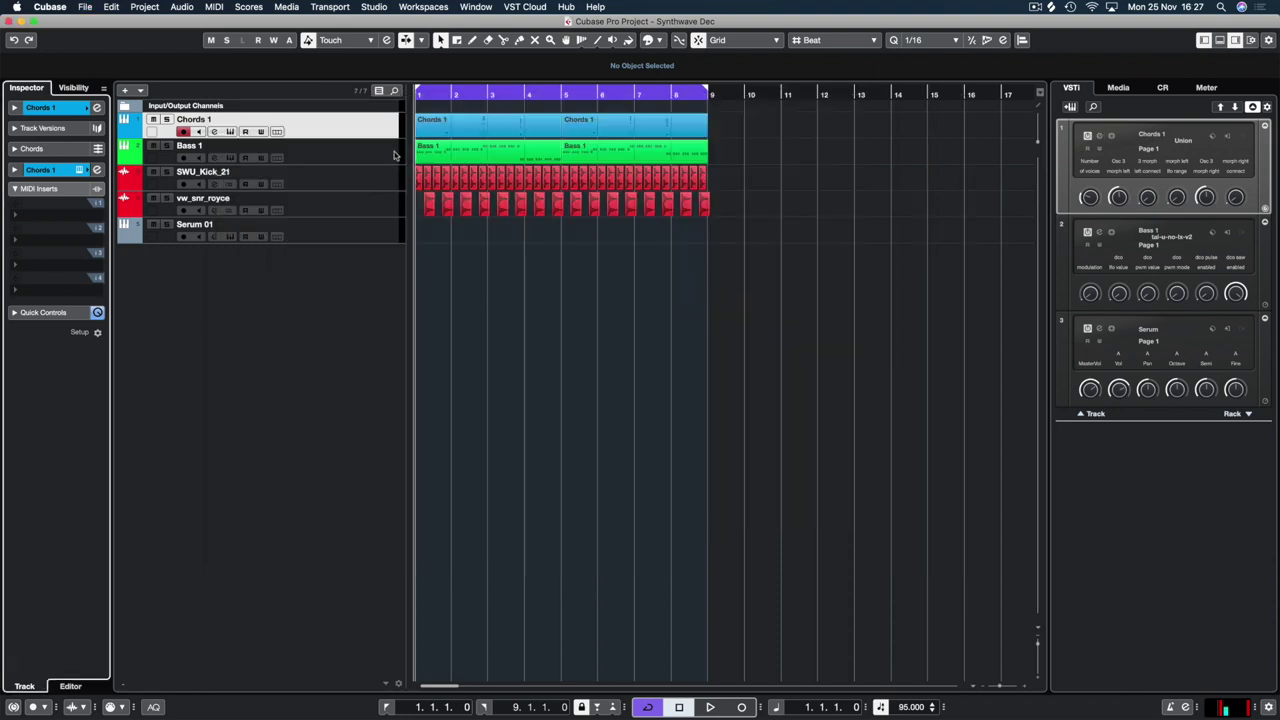
Duplicate the Bass 1 track and mute the original
click(390, 153)
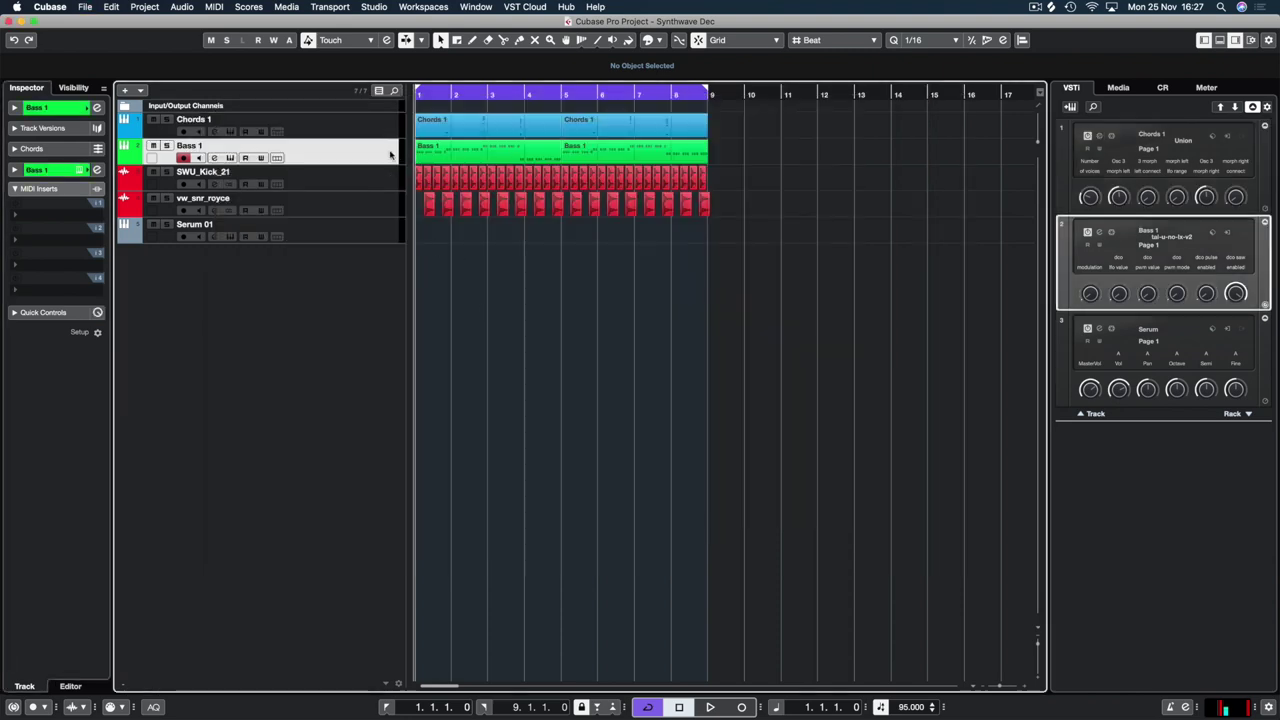
click(97, 170)
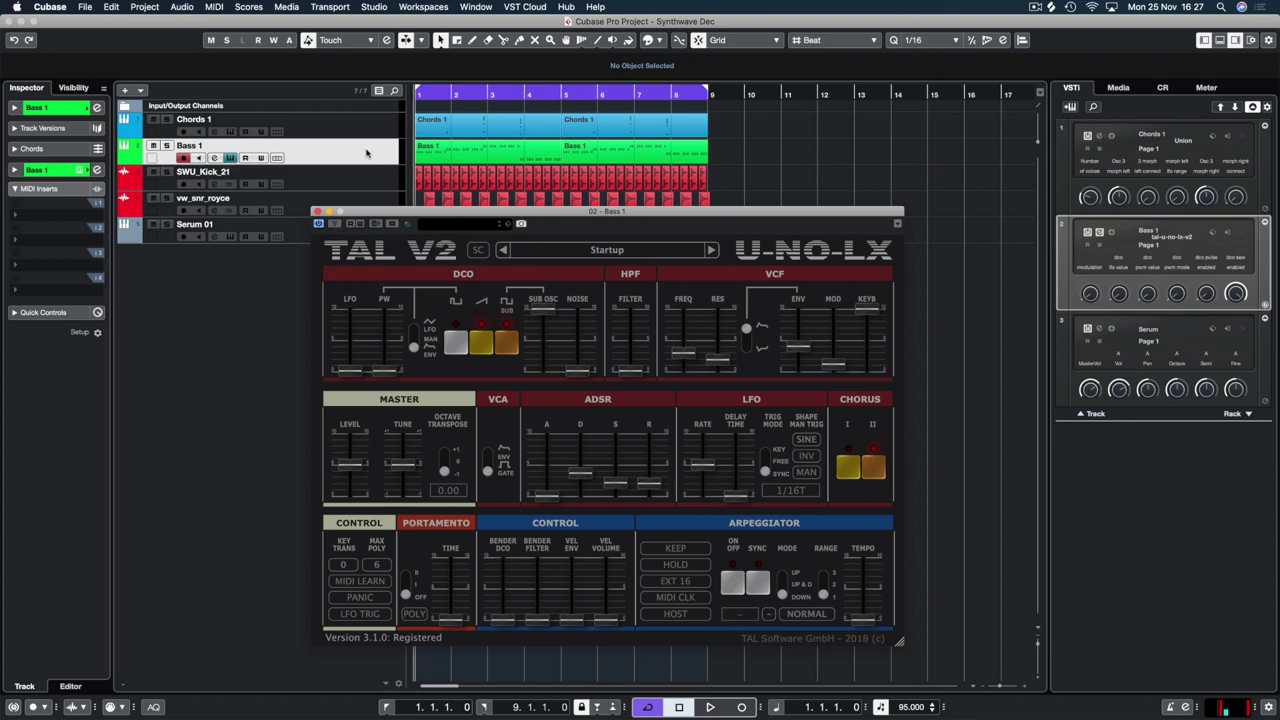
right_click(366, 153)
click(440, 188)
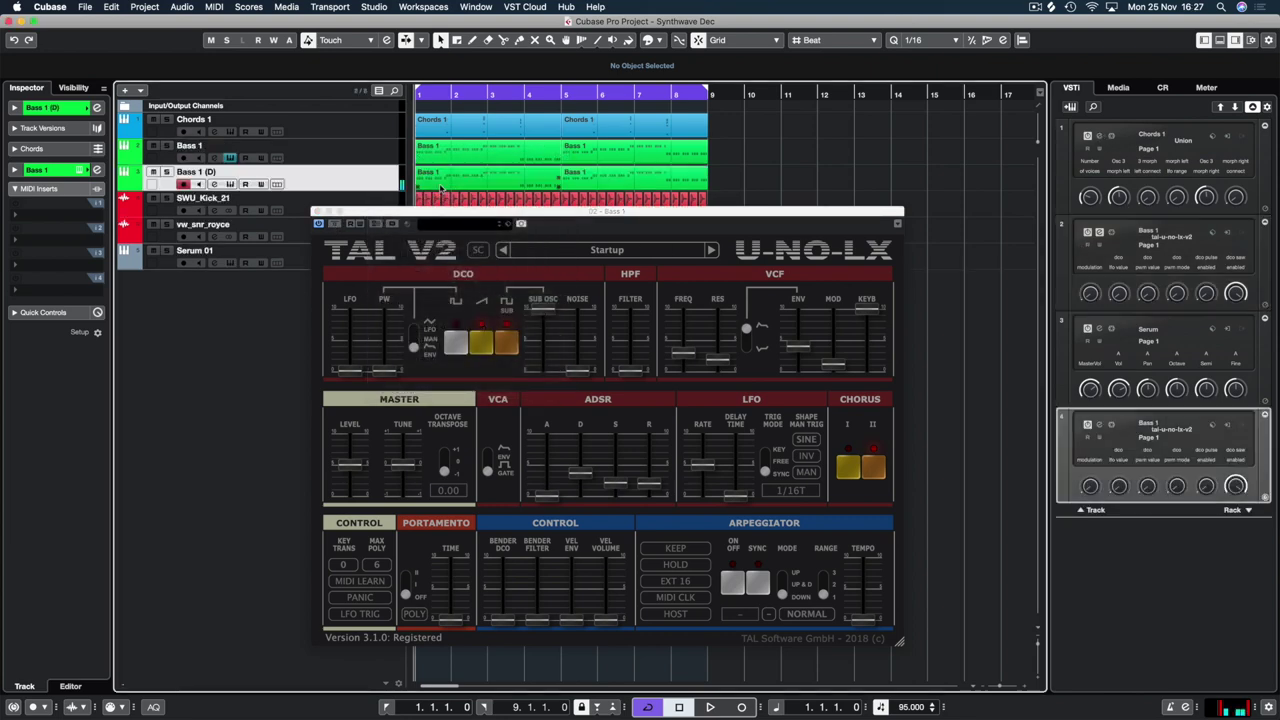
click(317, 212)
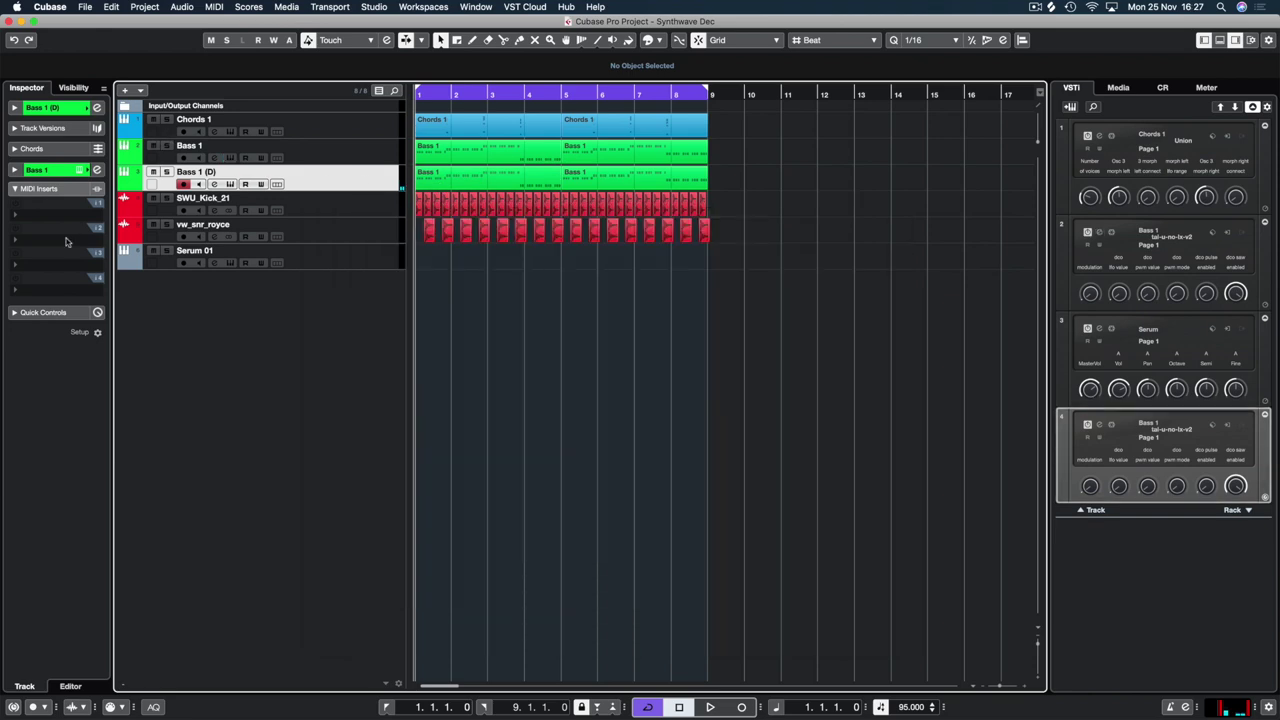
click(97, 170)
Load a fresh tal-u-no-lx-v2 into rack slot 4 for the copy, discarding the old bass
click(153, 146)
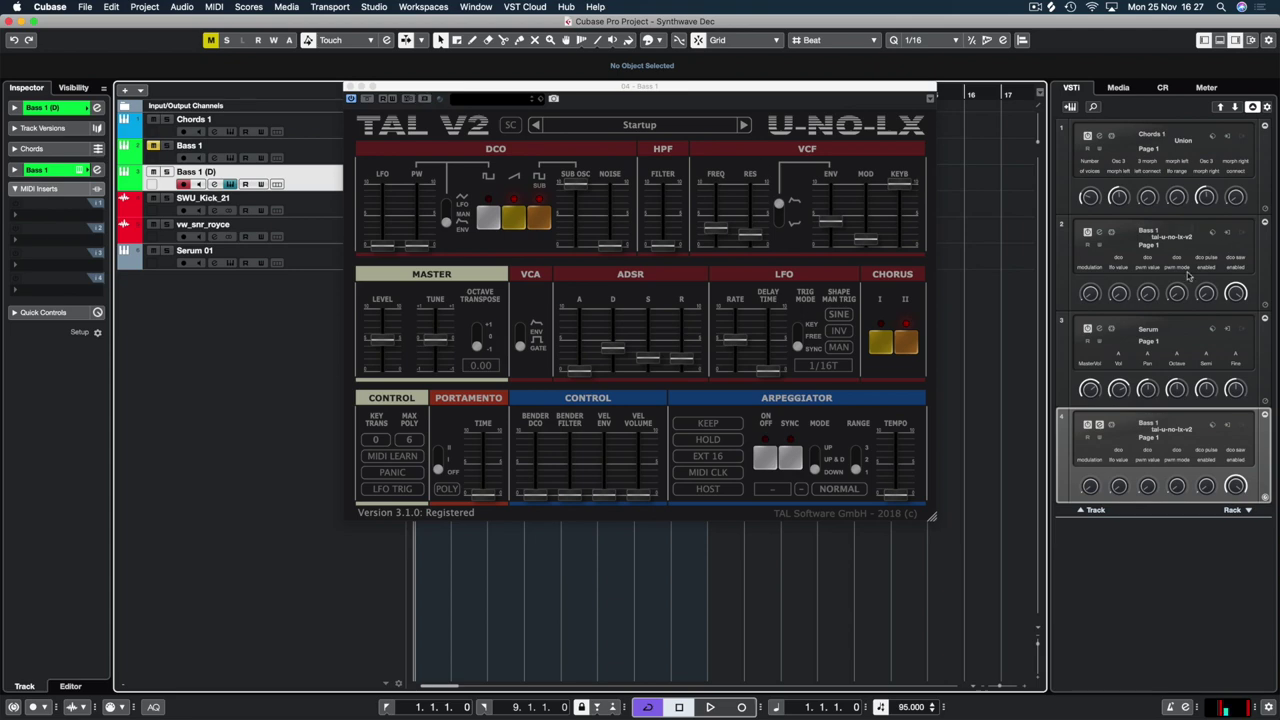
click(1178, 427)
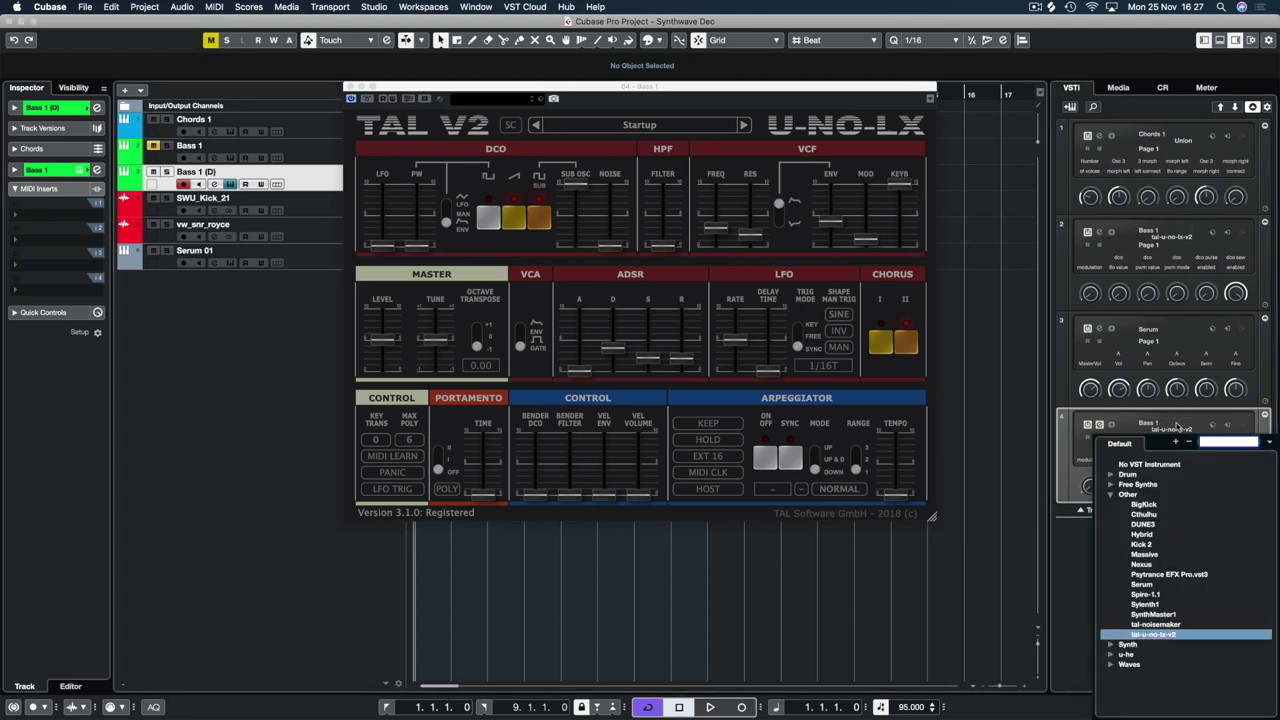
text(tal)
click(1152, 487)
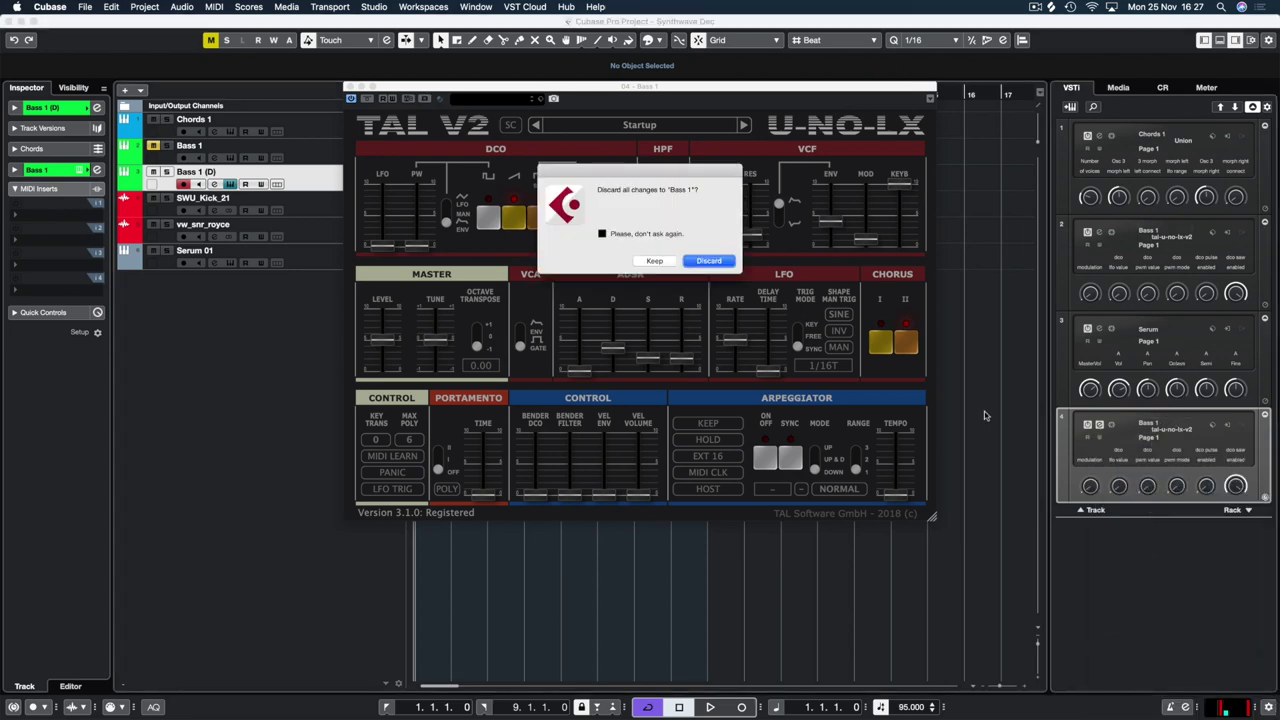
click(709, 261)
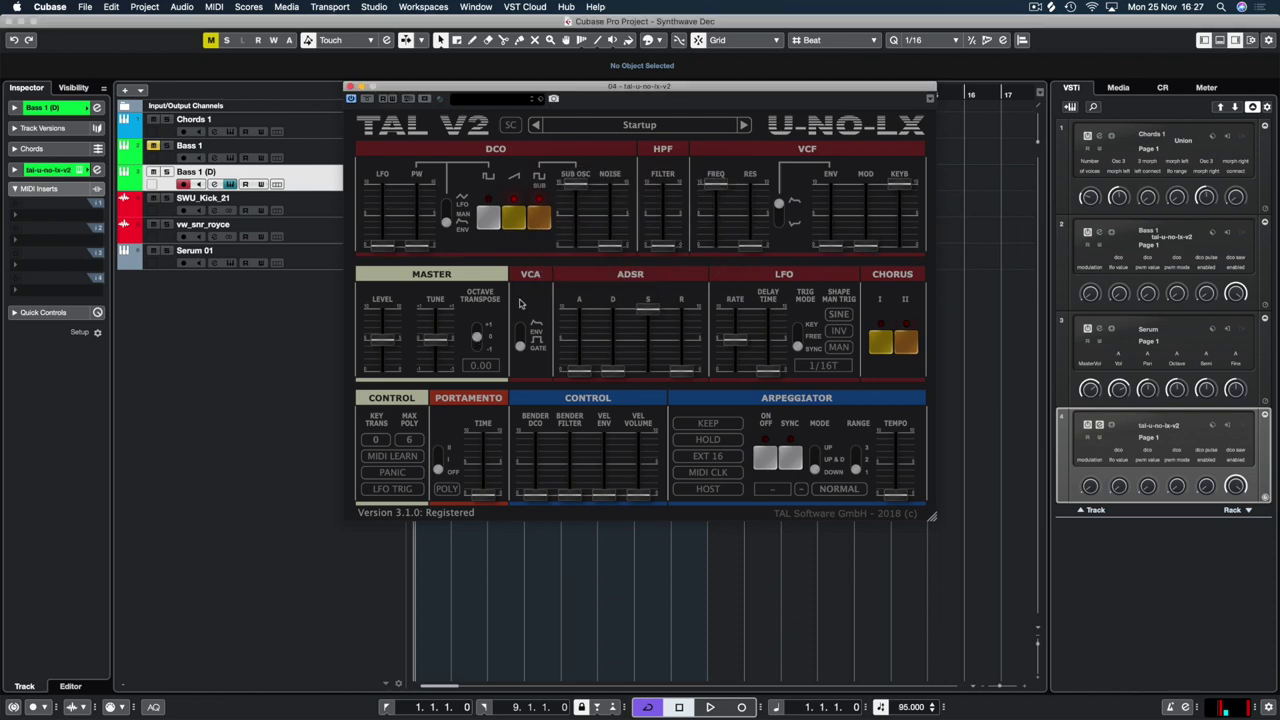
drag(493, 97, 410, 318)
Play the loop to hear the fresh bass, with the TAL-U-NO-LX window placed over the arrangement
key(space)
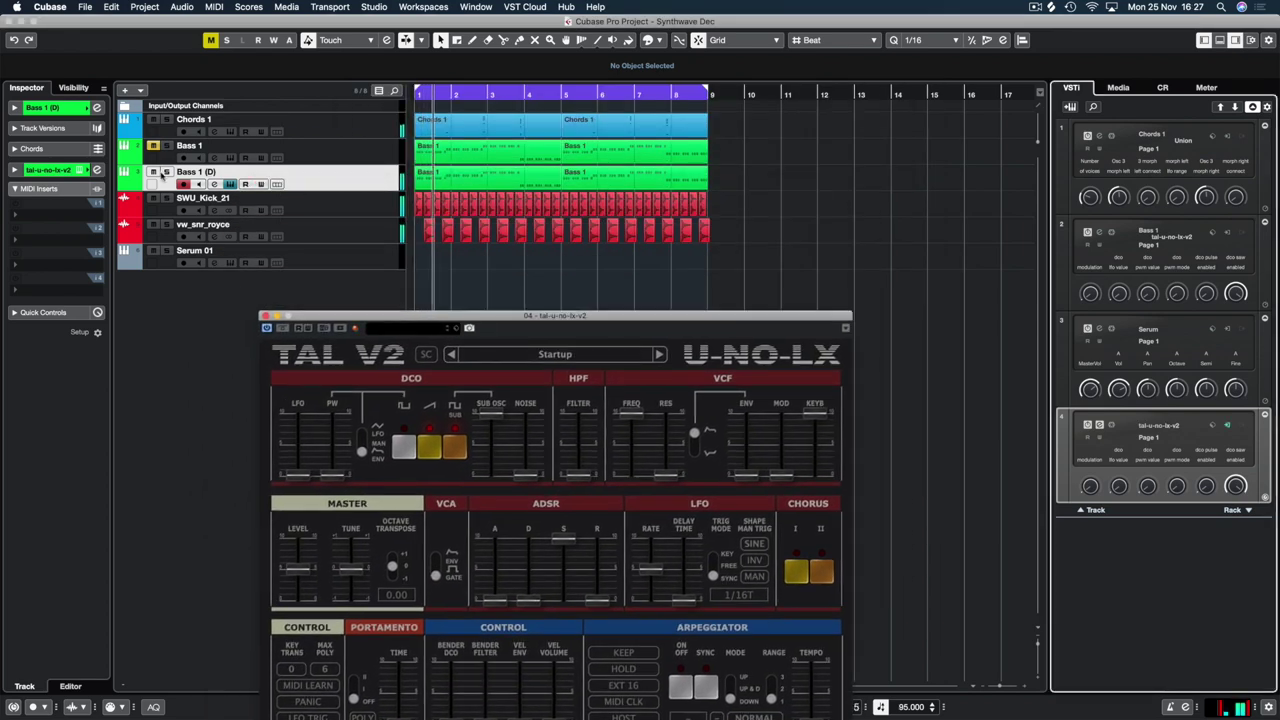
drag(353, 316, 468, 180)
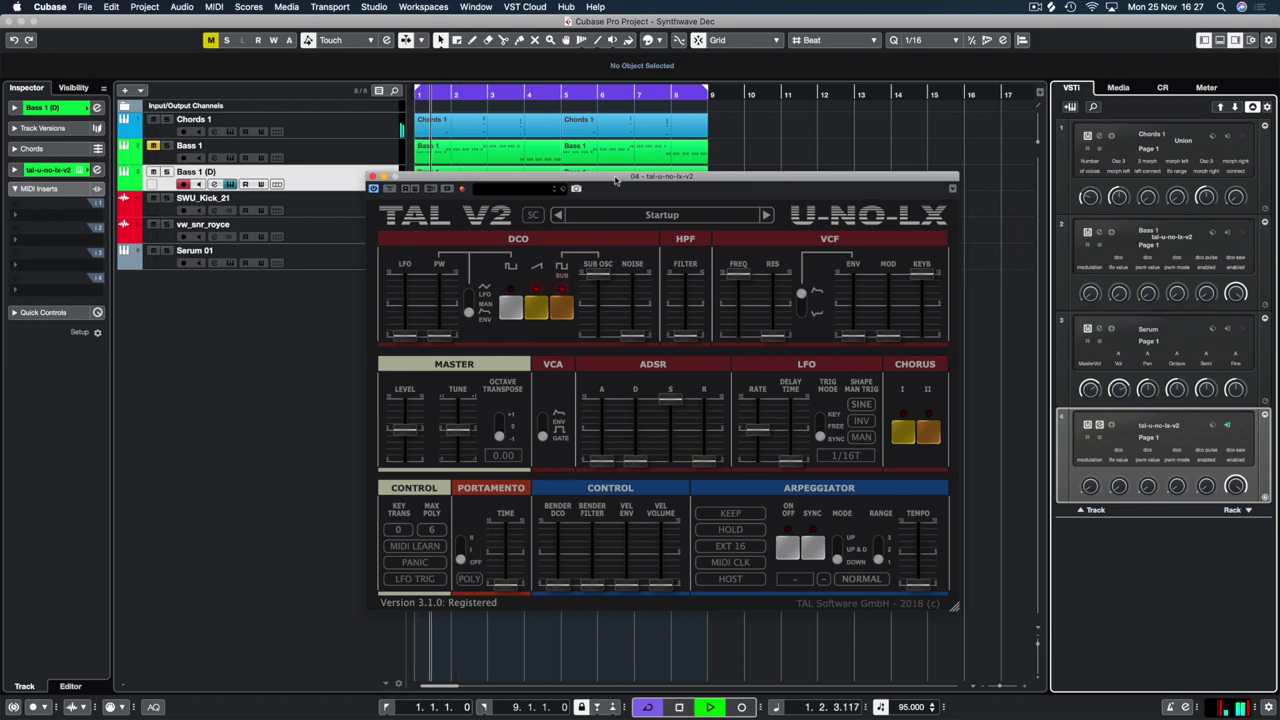
drag(616, 182, 528, 178)
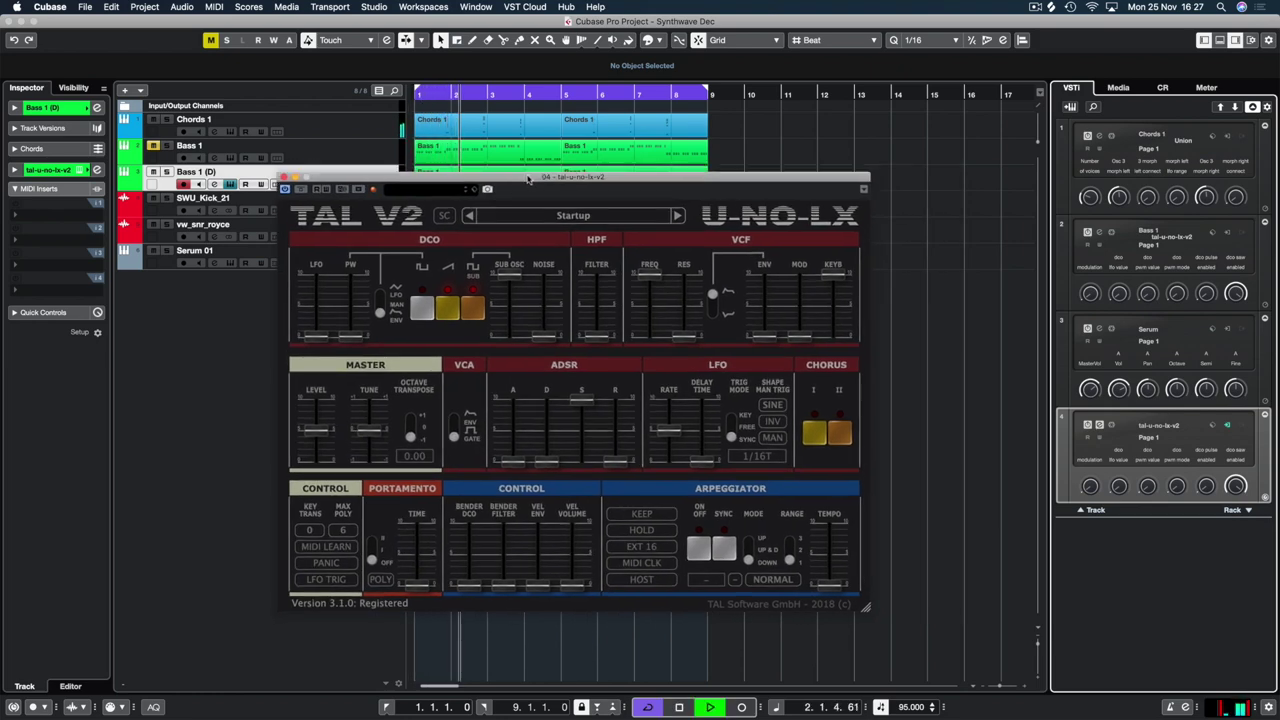
key(space)
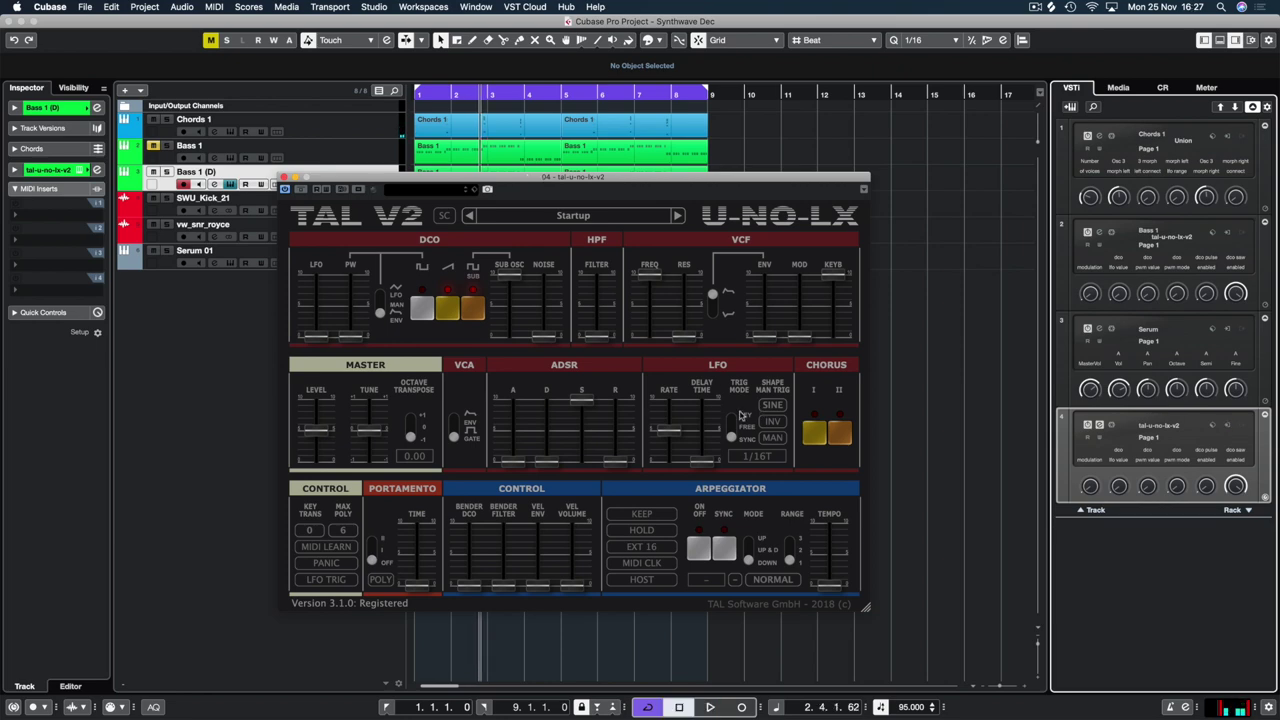
key(space)
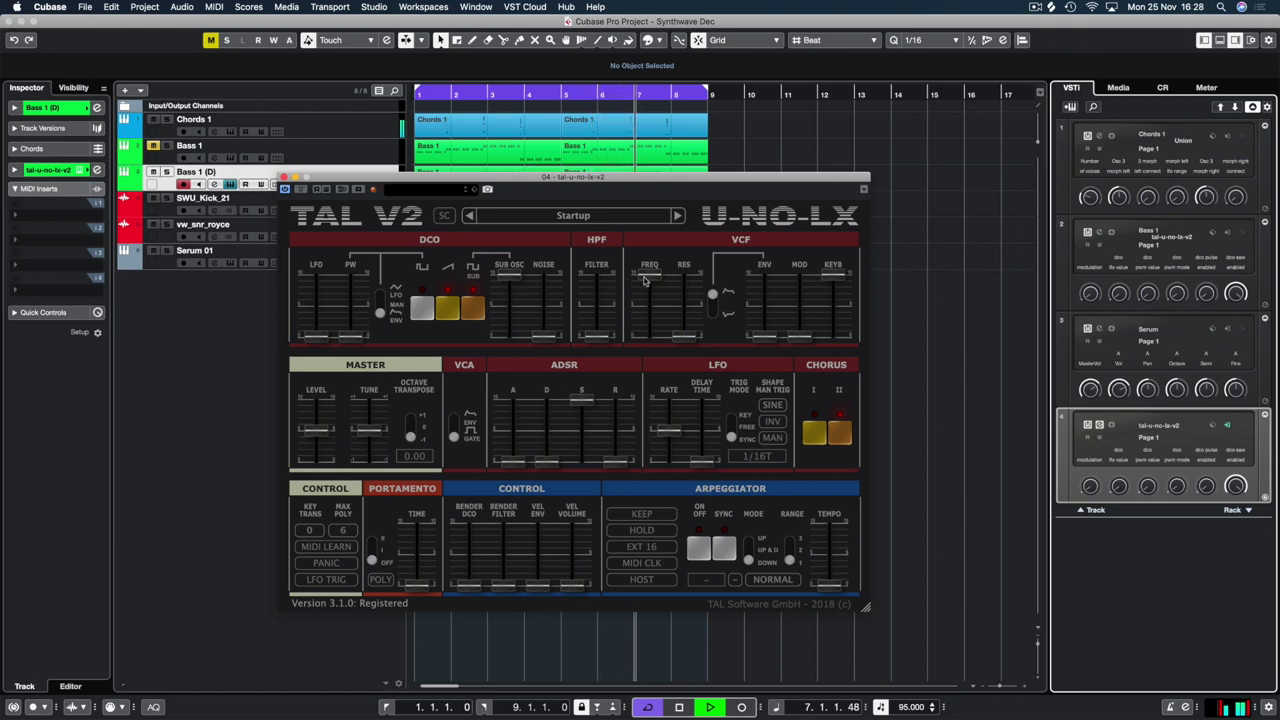
Lower VCF cutoff, raise filter envelope and resonance, lengthen ADSR decay, then stop playback
drag(645, 280, 655, 322)
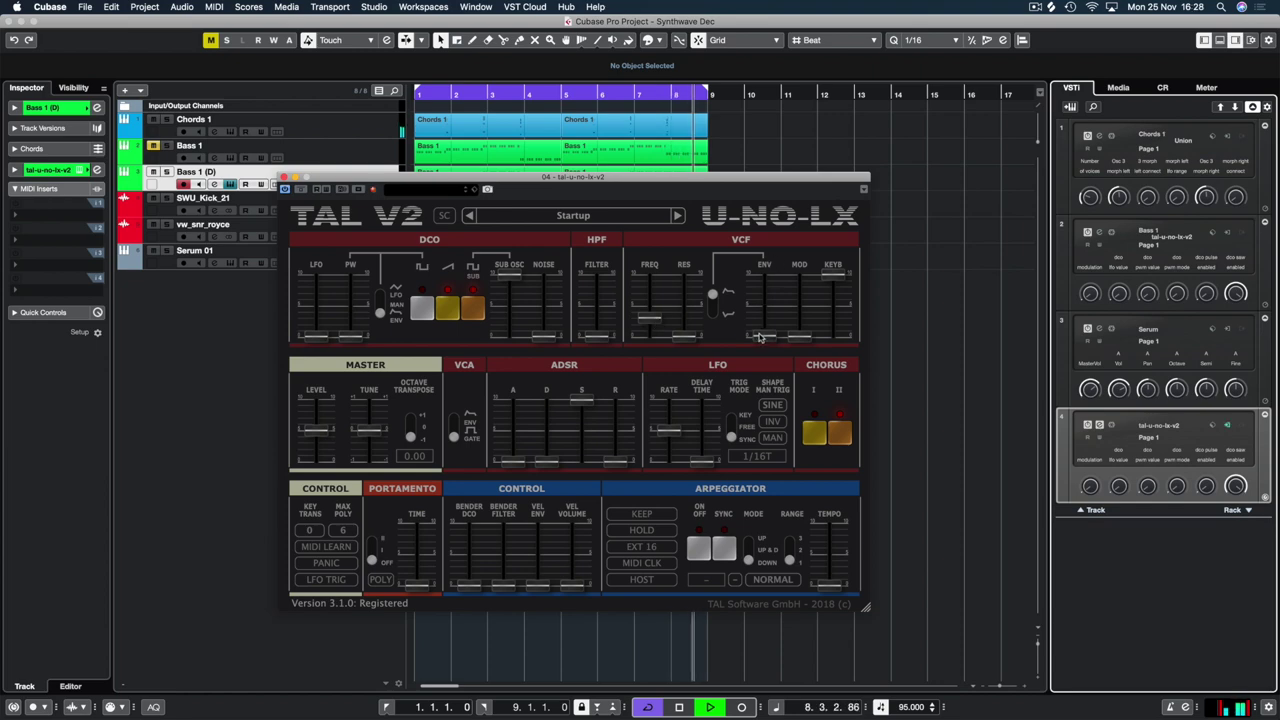
drag(760, 337, 763, 308)
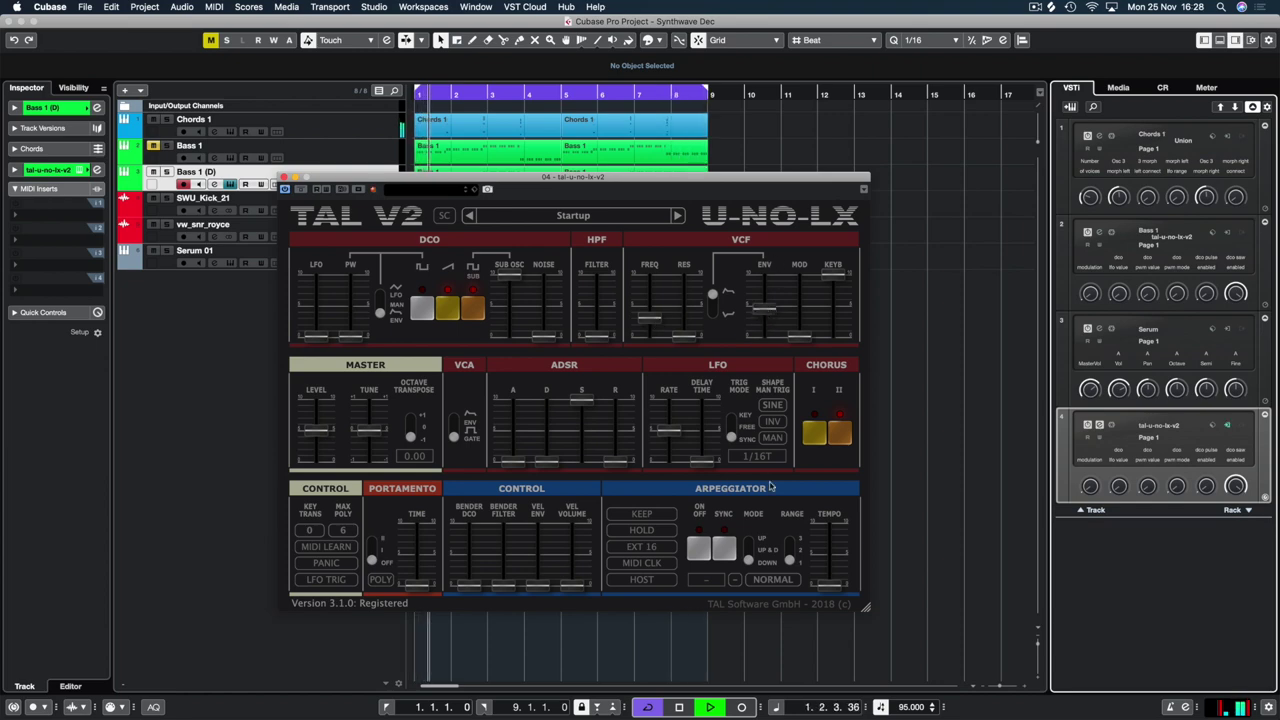
drag(546, 462, 585, 451)
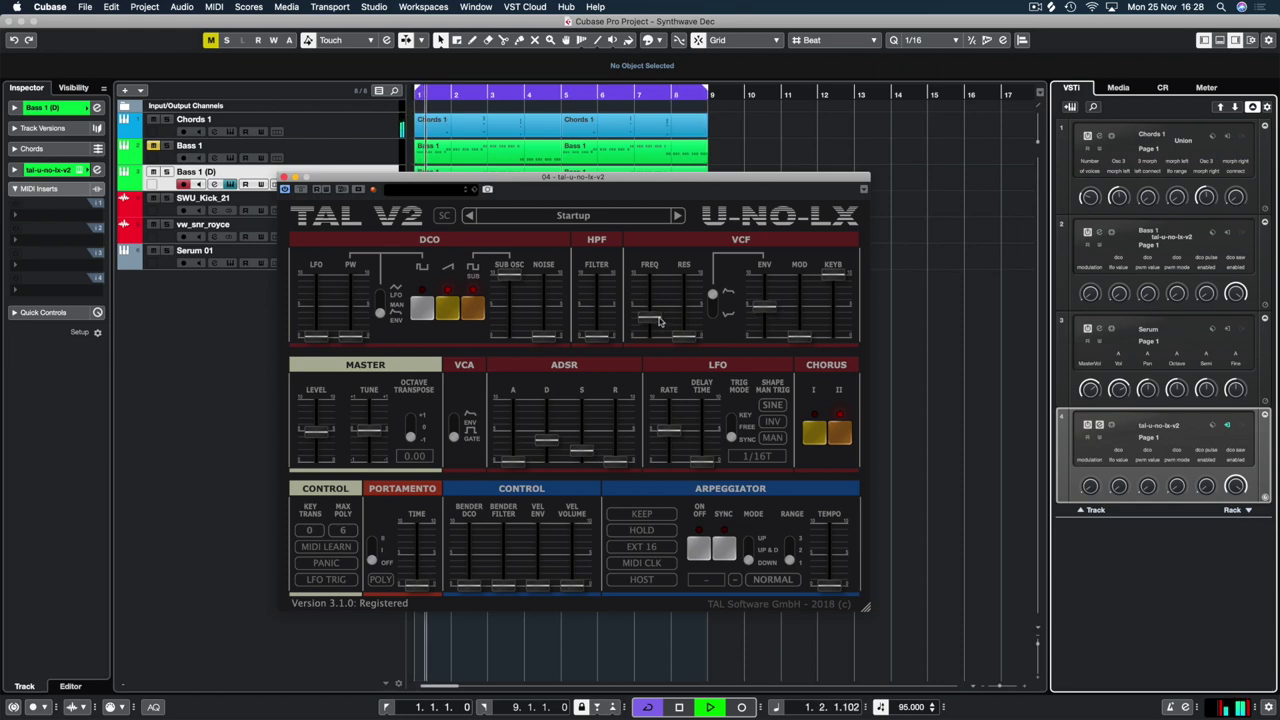
drag(659, 320, 696, 330)
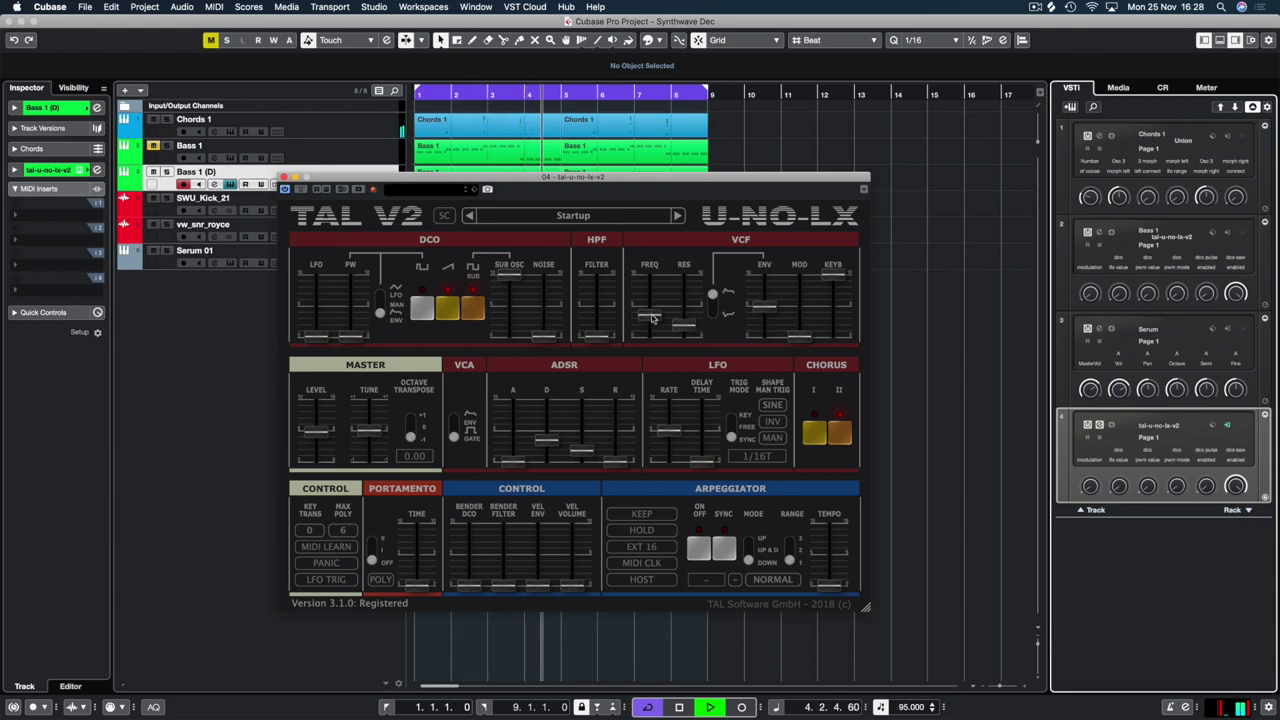
drag(763, 306, 767, 313)
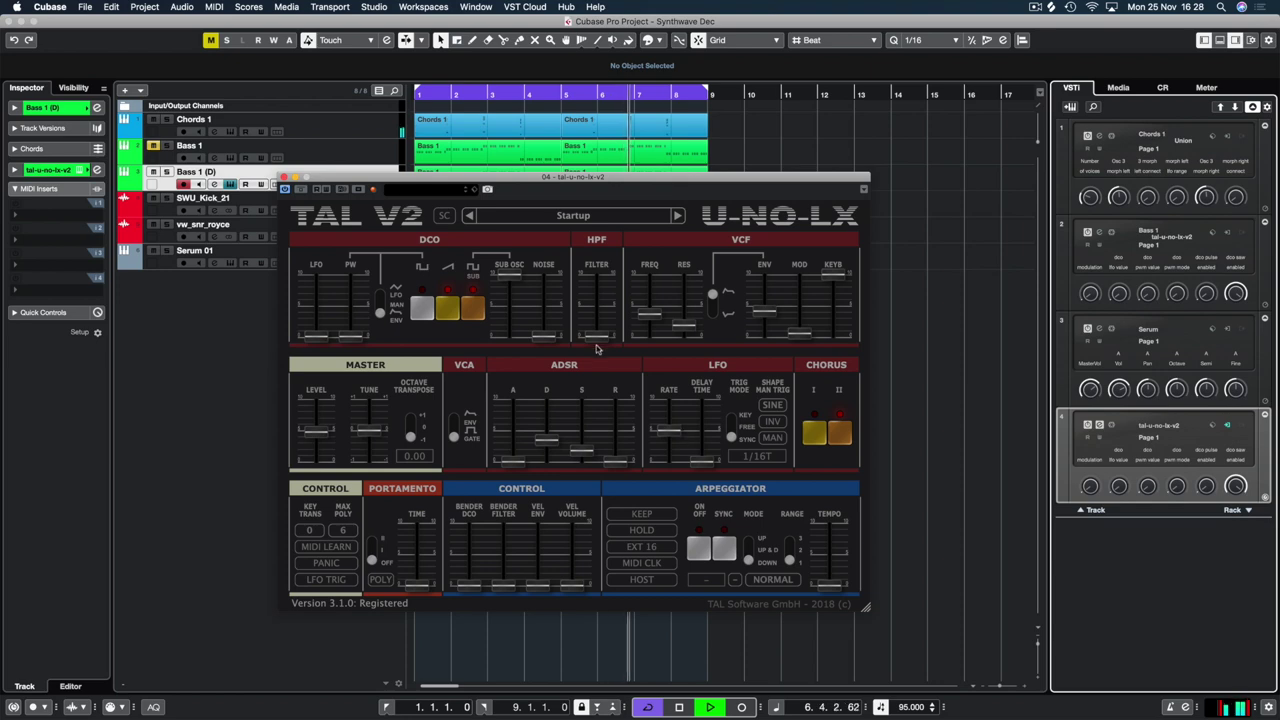
key(space)
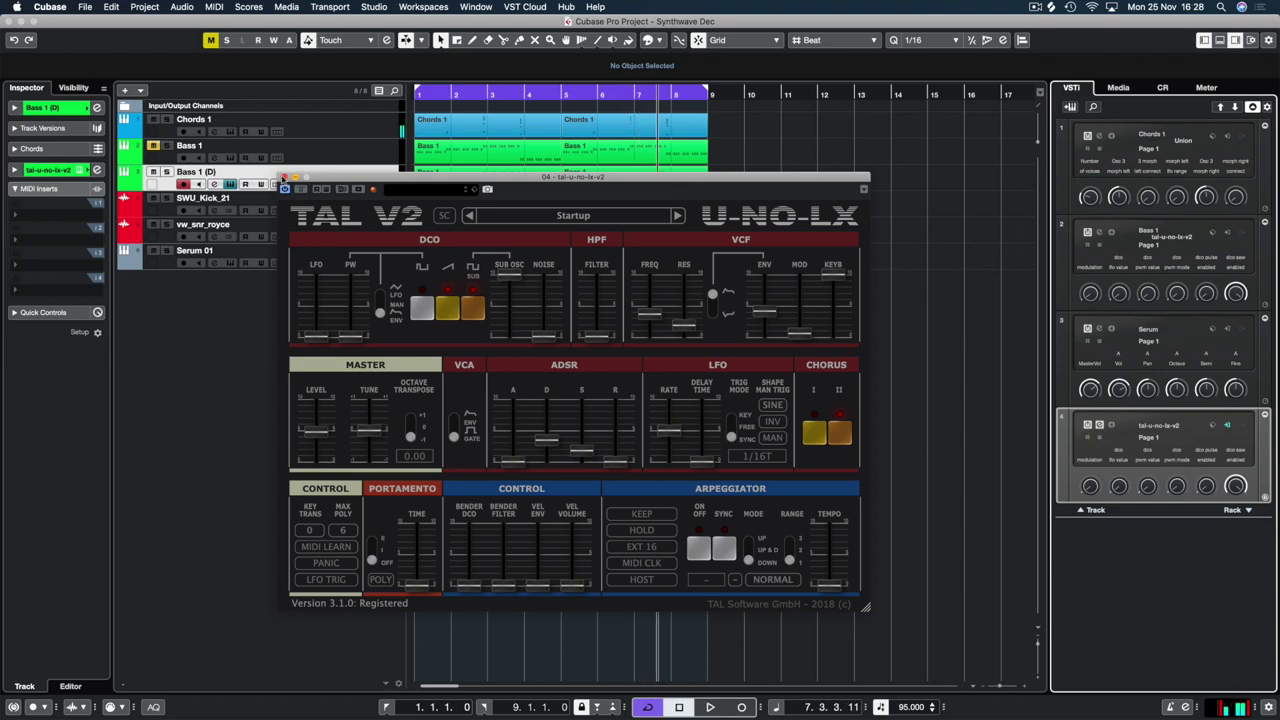
Close the bass synth, rewind to bar 1, and bring up Chords 1's Union window
click(283, 177)
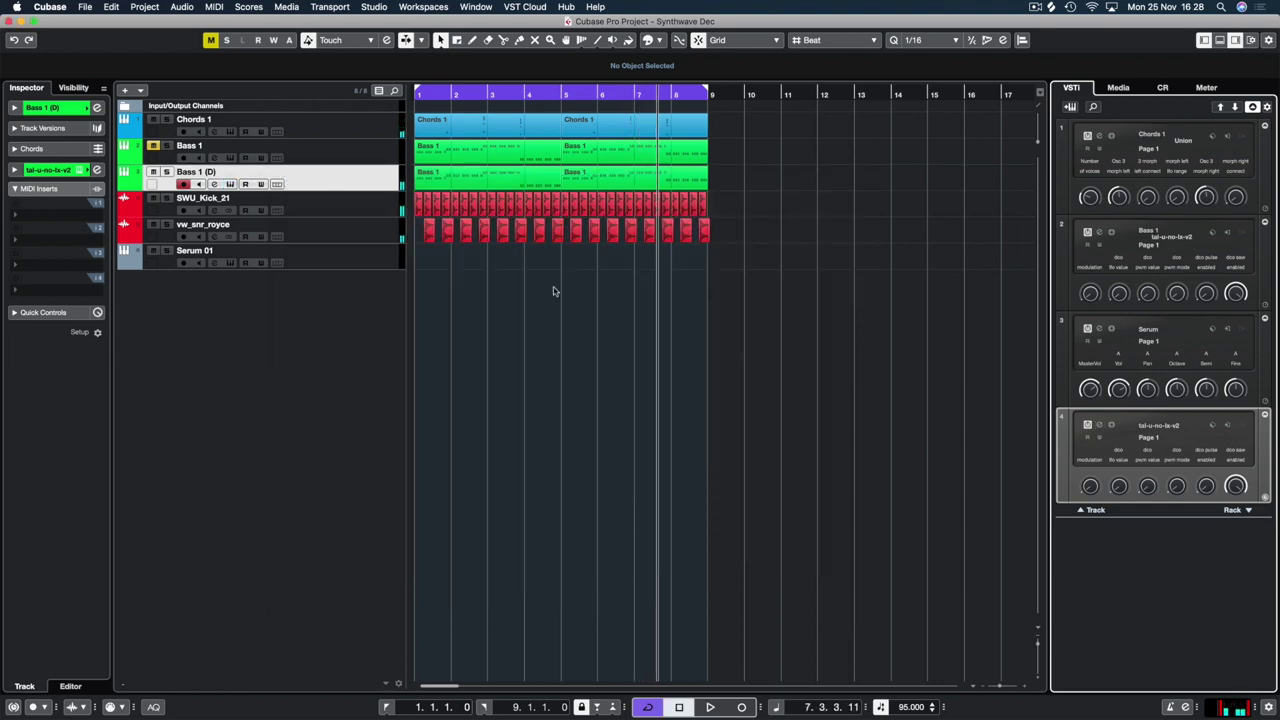
key(Home)
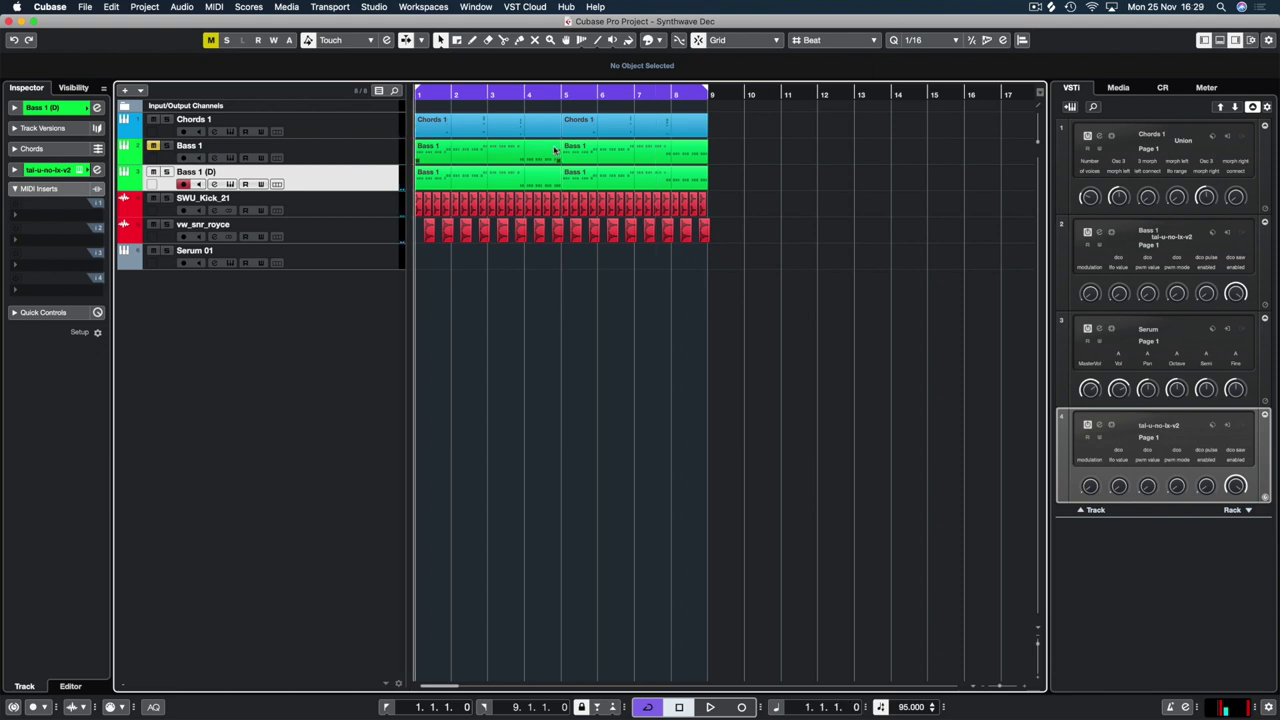
click(371, 127)
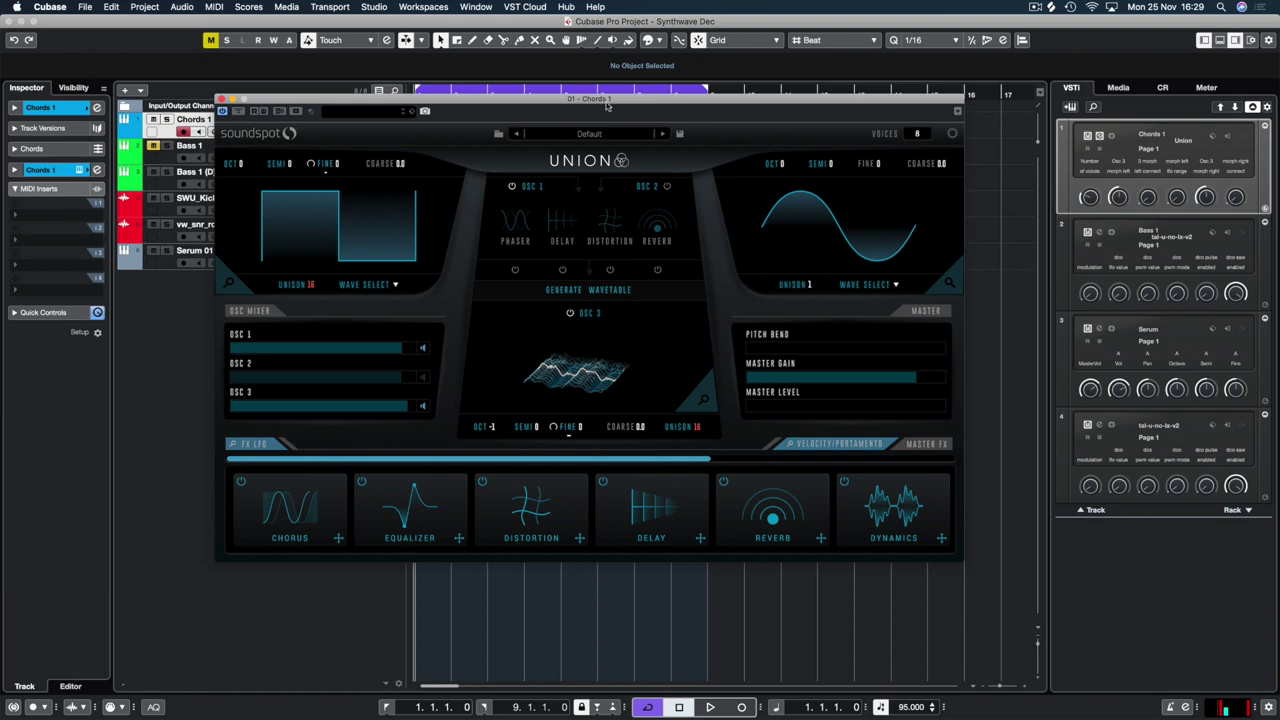
mouse_move(606, 106)
mouse_down()
mouse_move(516, 90)
mouse_move(623, 97)
mouse_up()
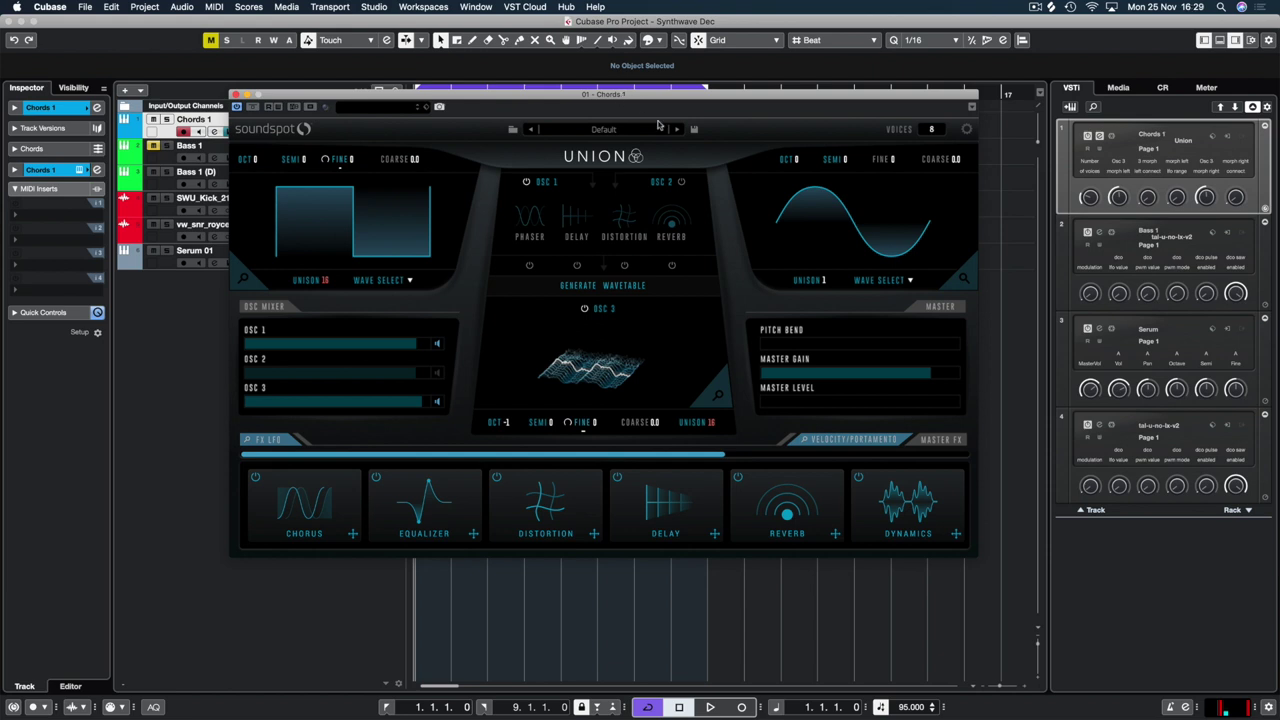